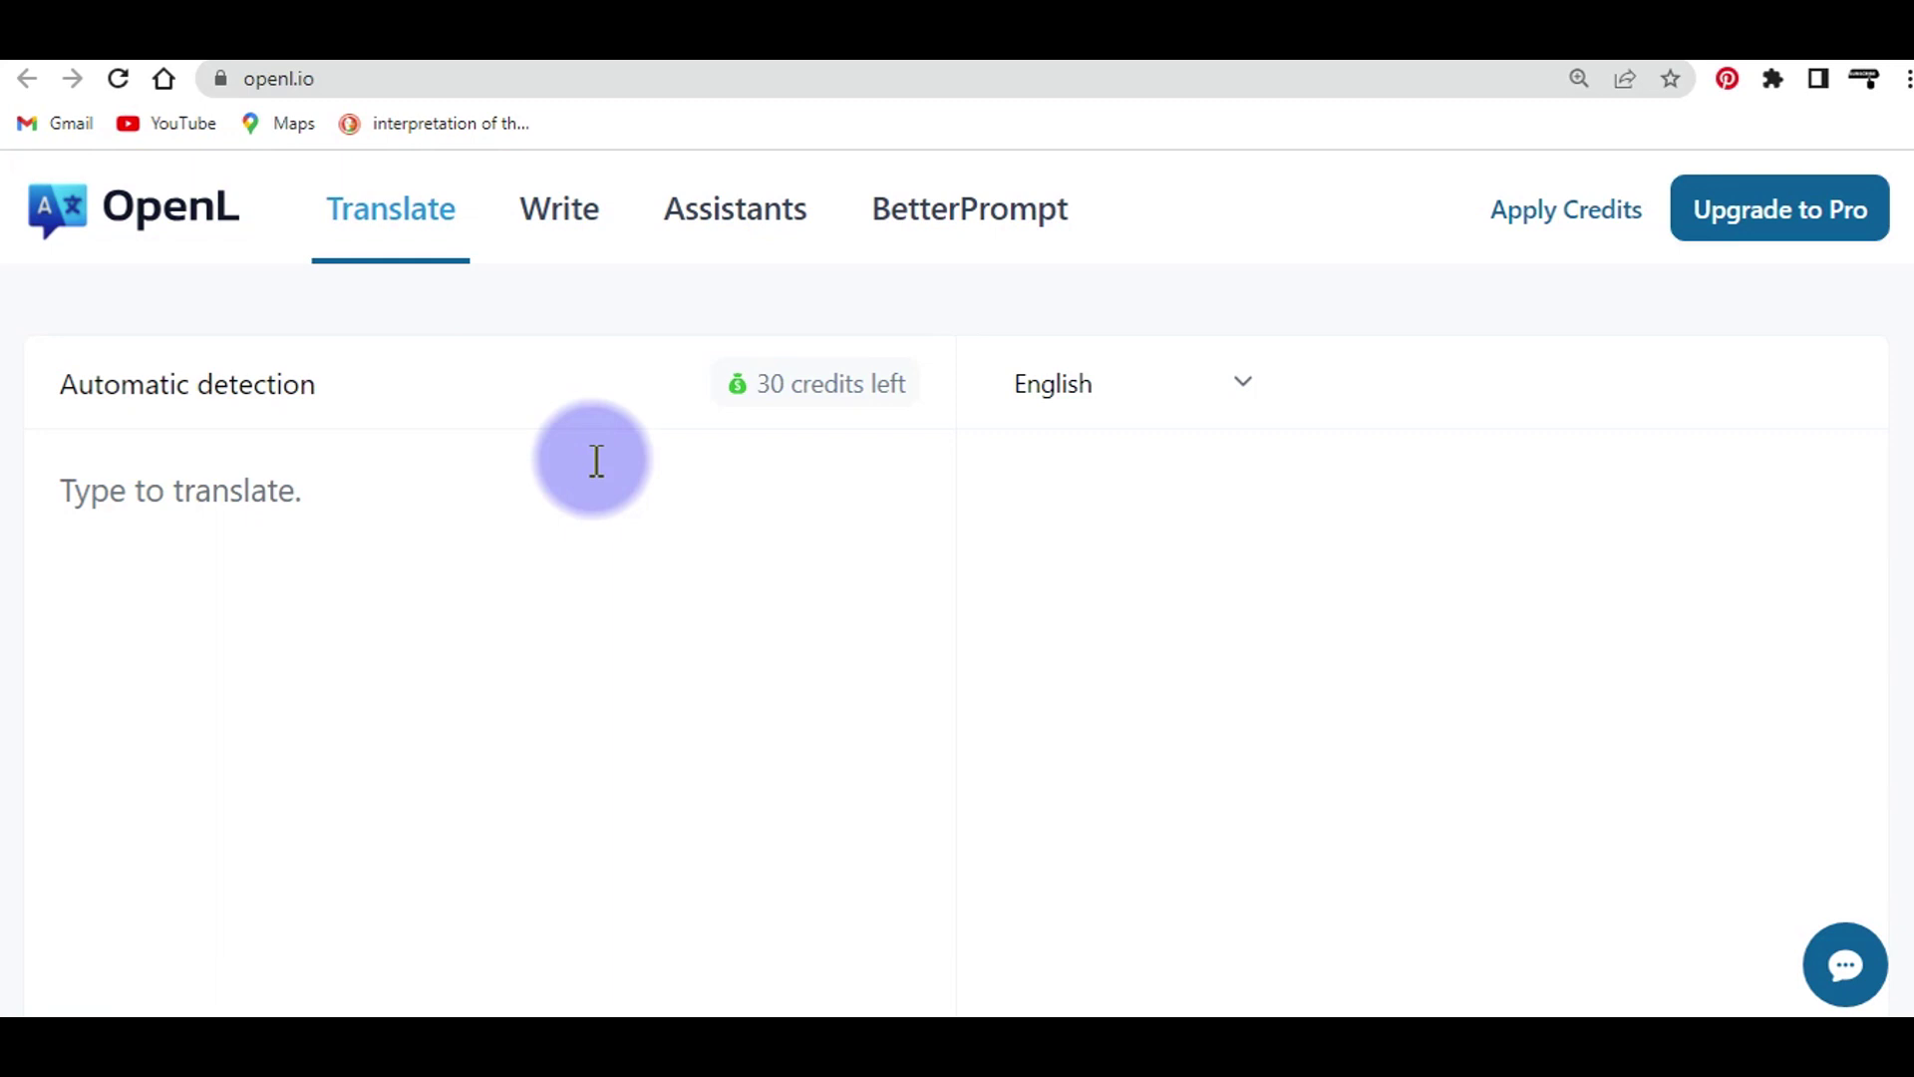
# Step: Examine OpenL's translation input area, its submit control and the list of available target languages
pyautogui.scroll(-3, 561, 465)
pyautogui.scroll(3, 367, 445)
pyautogui.scroll(-3, 585, 547)
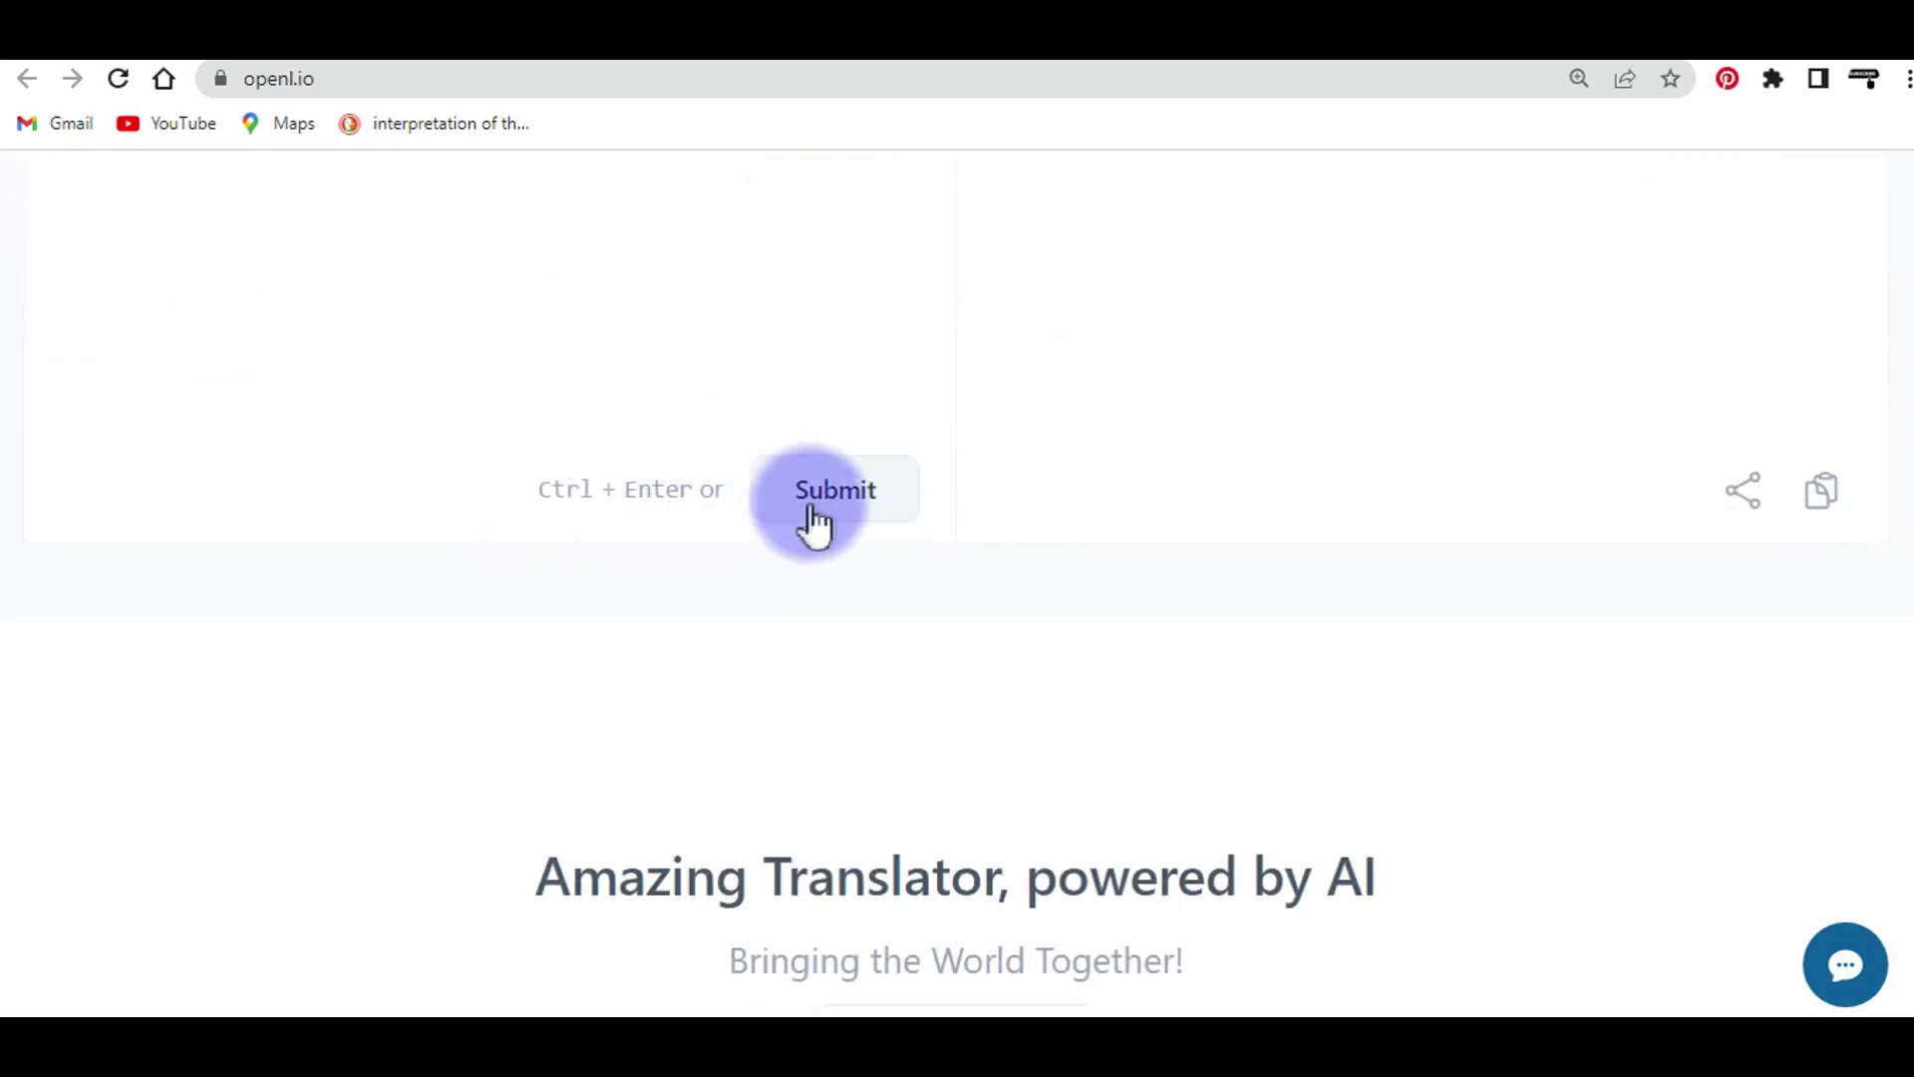
pyautogui.scroll(3, 857, 520)
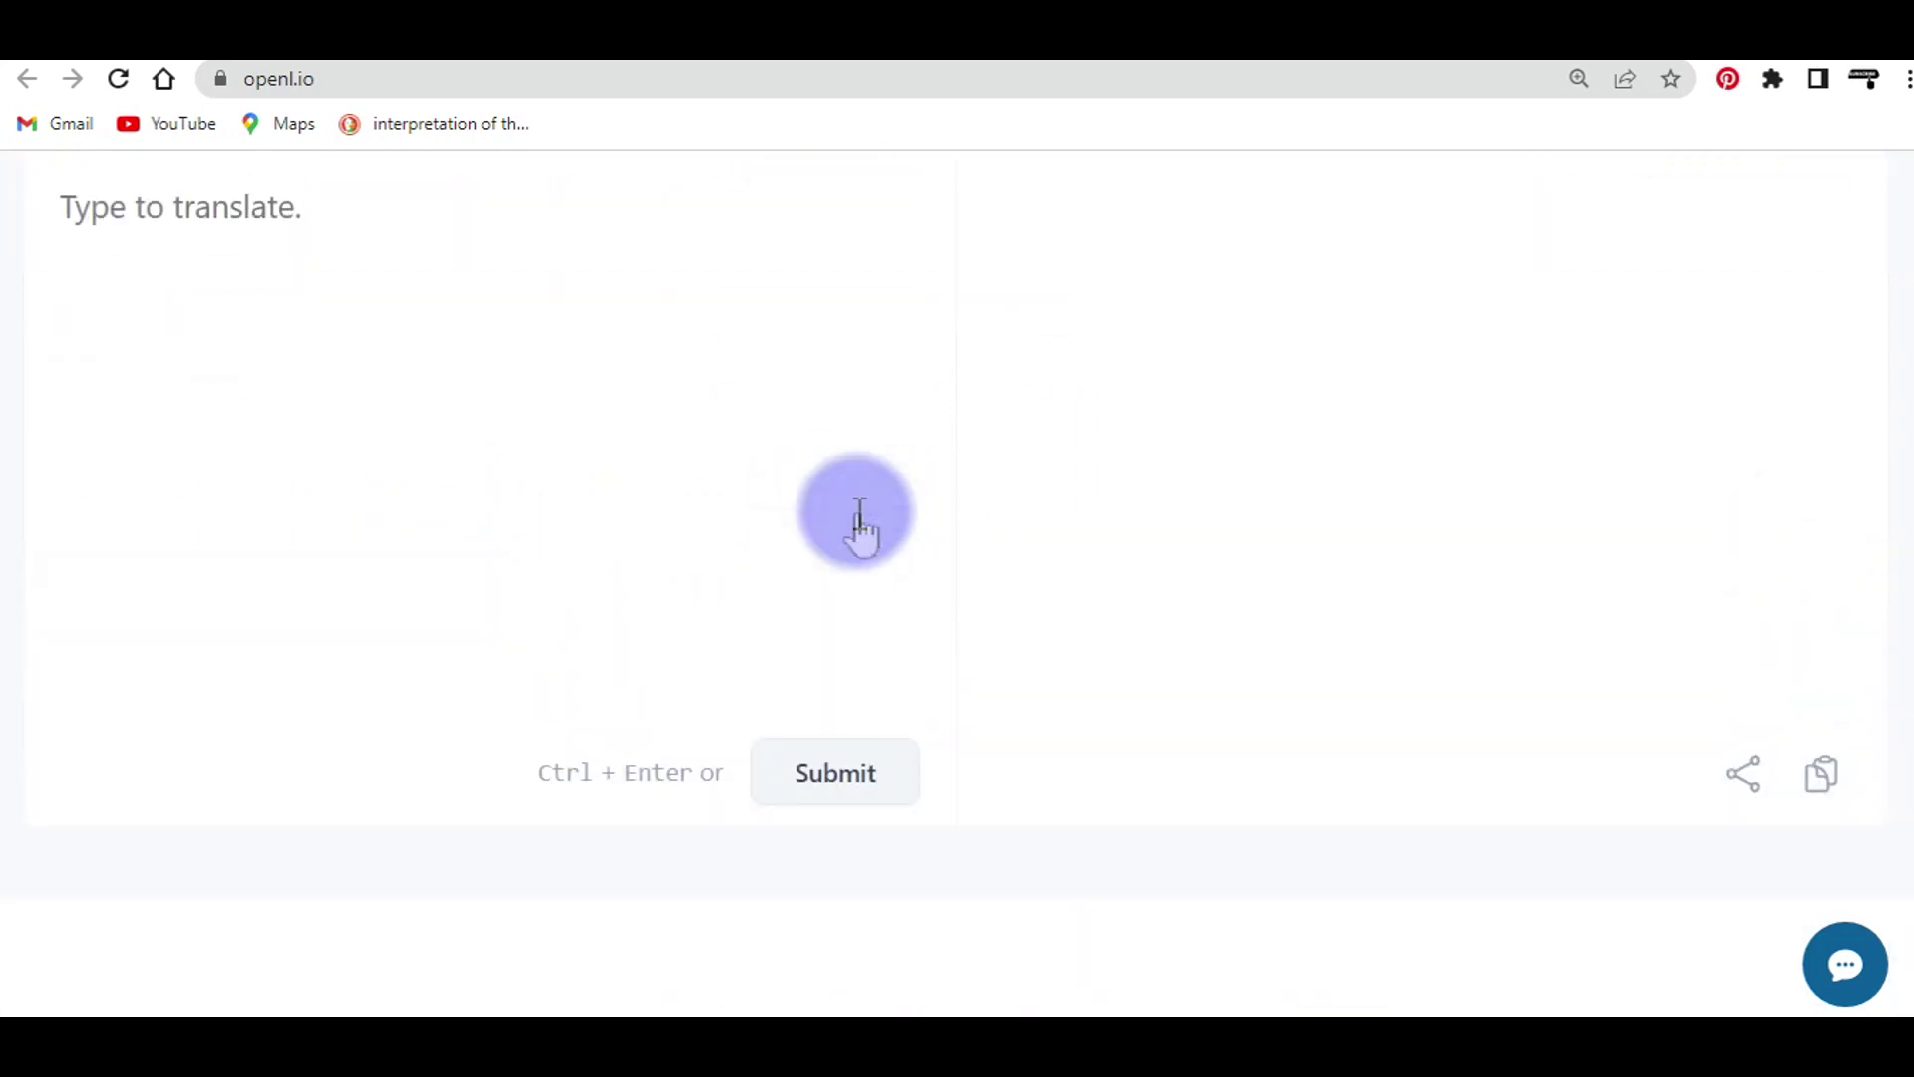
pyautogui.click(864, 505)
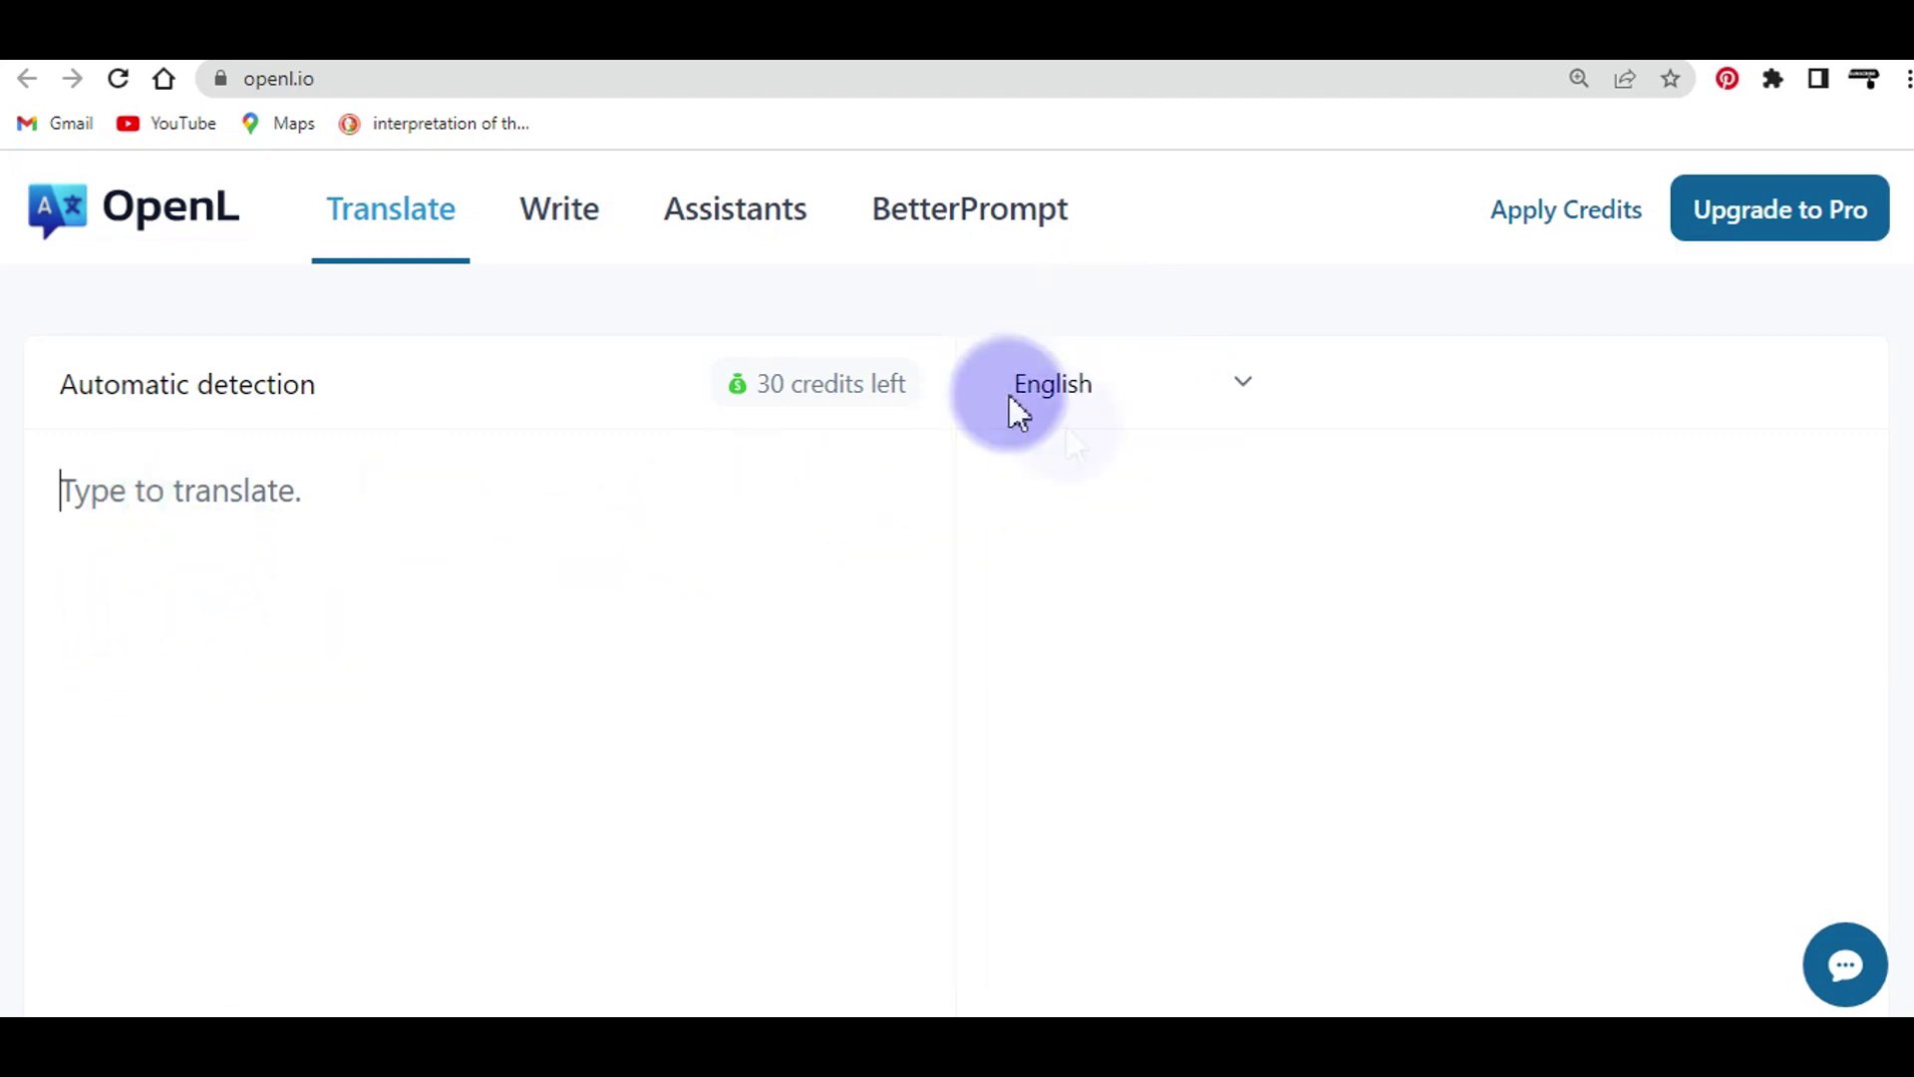
pyautogui.click(1241, 378)
pyautogui.scroll(-15, 1234, 542)
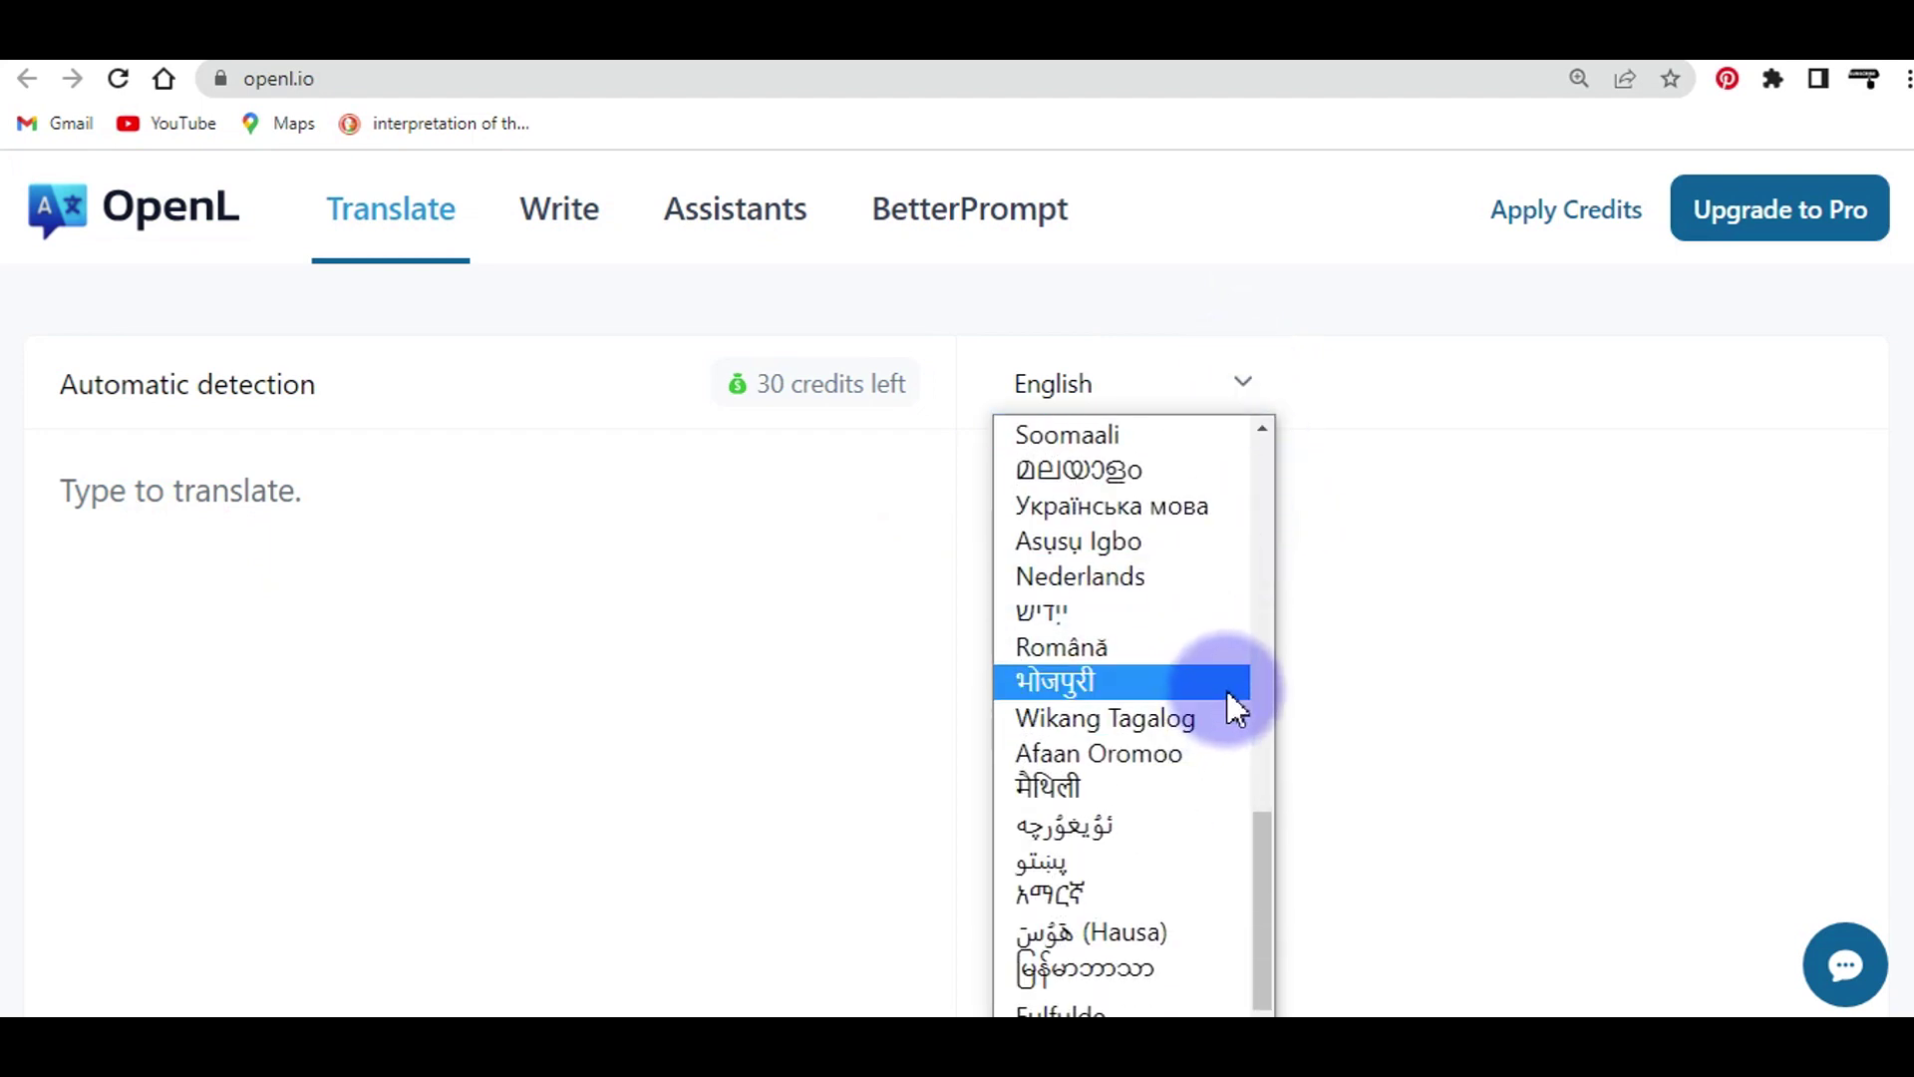
pyautogui.click(244, 518)
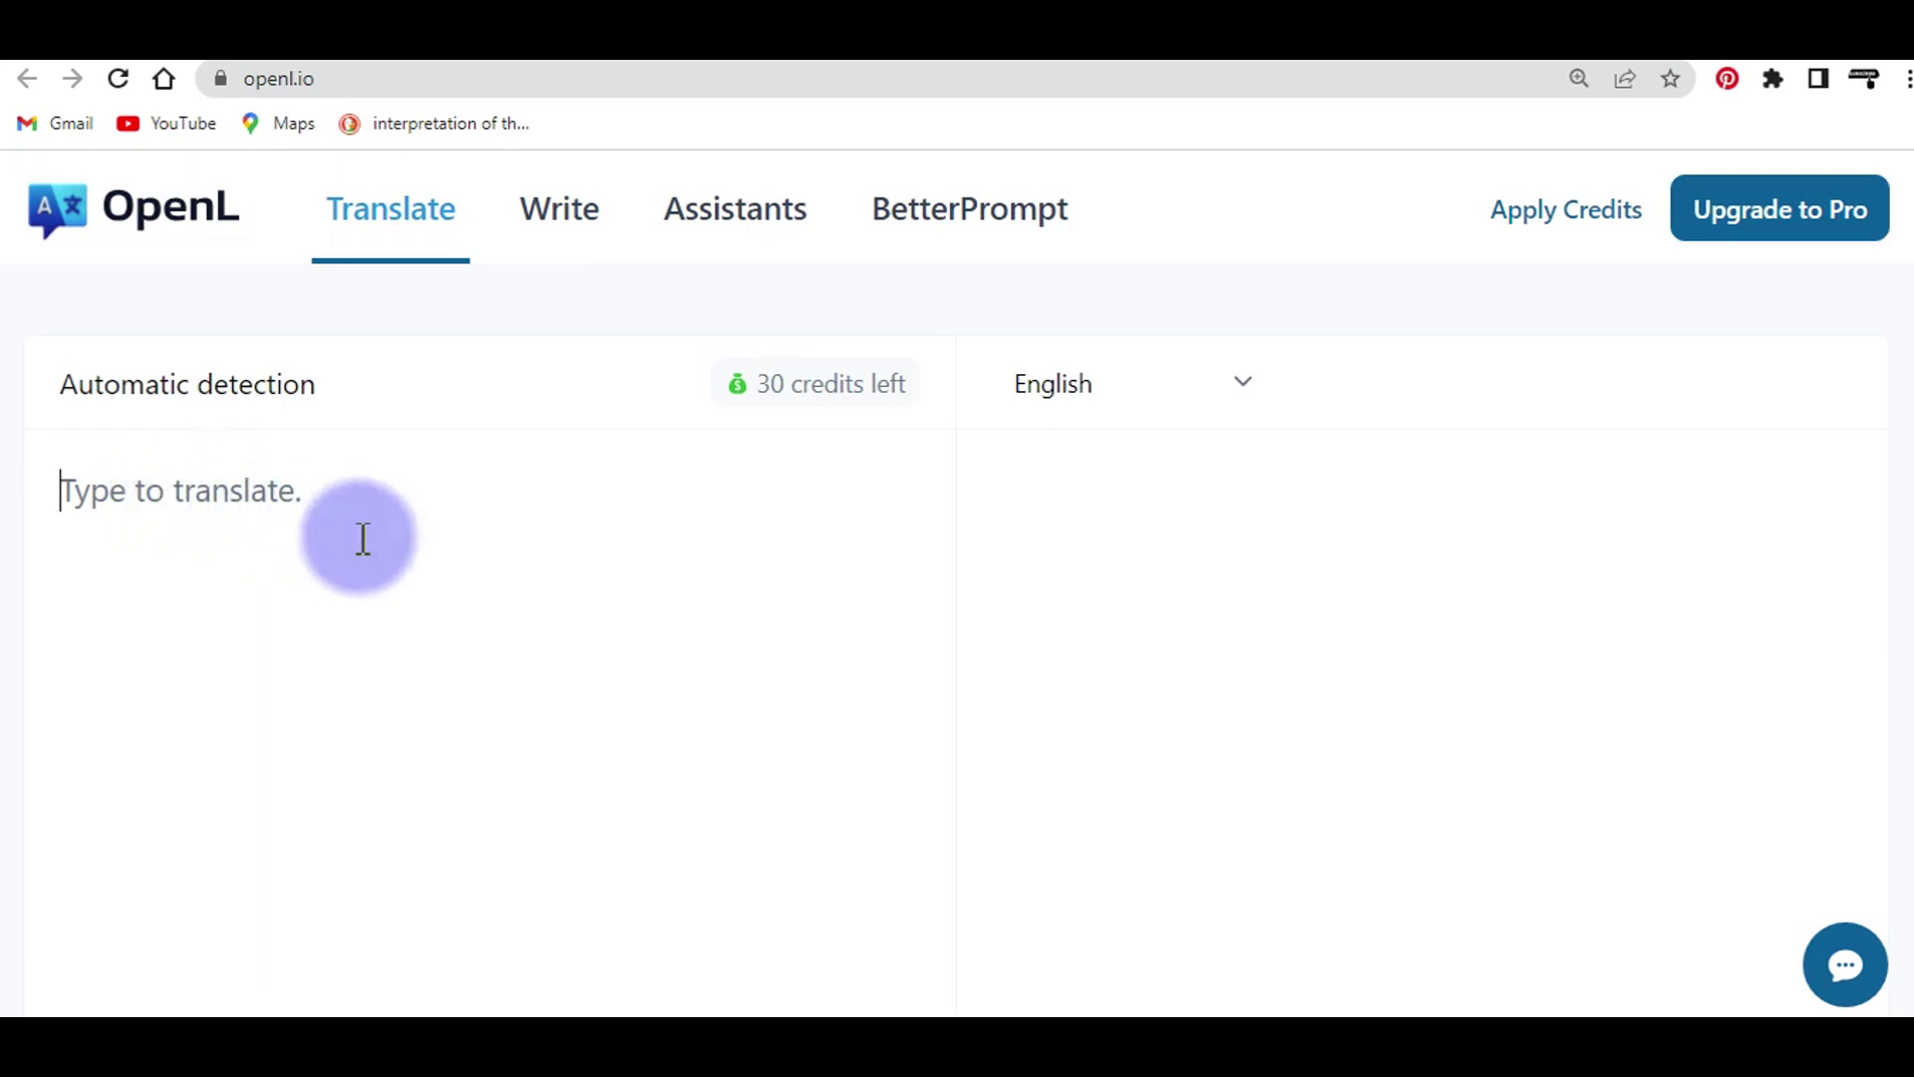
# Step: Set the OpenL translation's target language to Français
pyautogui.click(1242, 382)
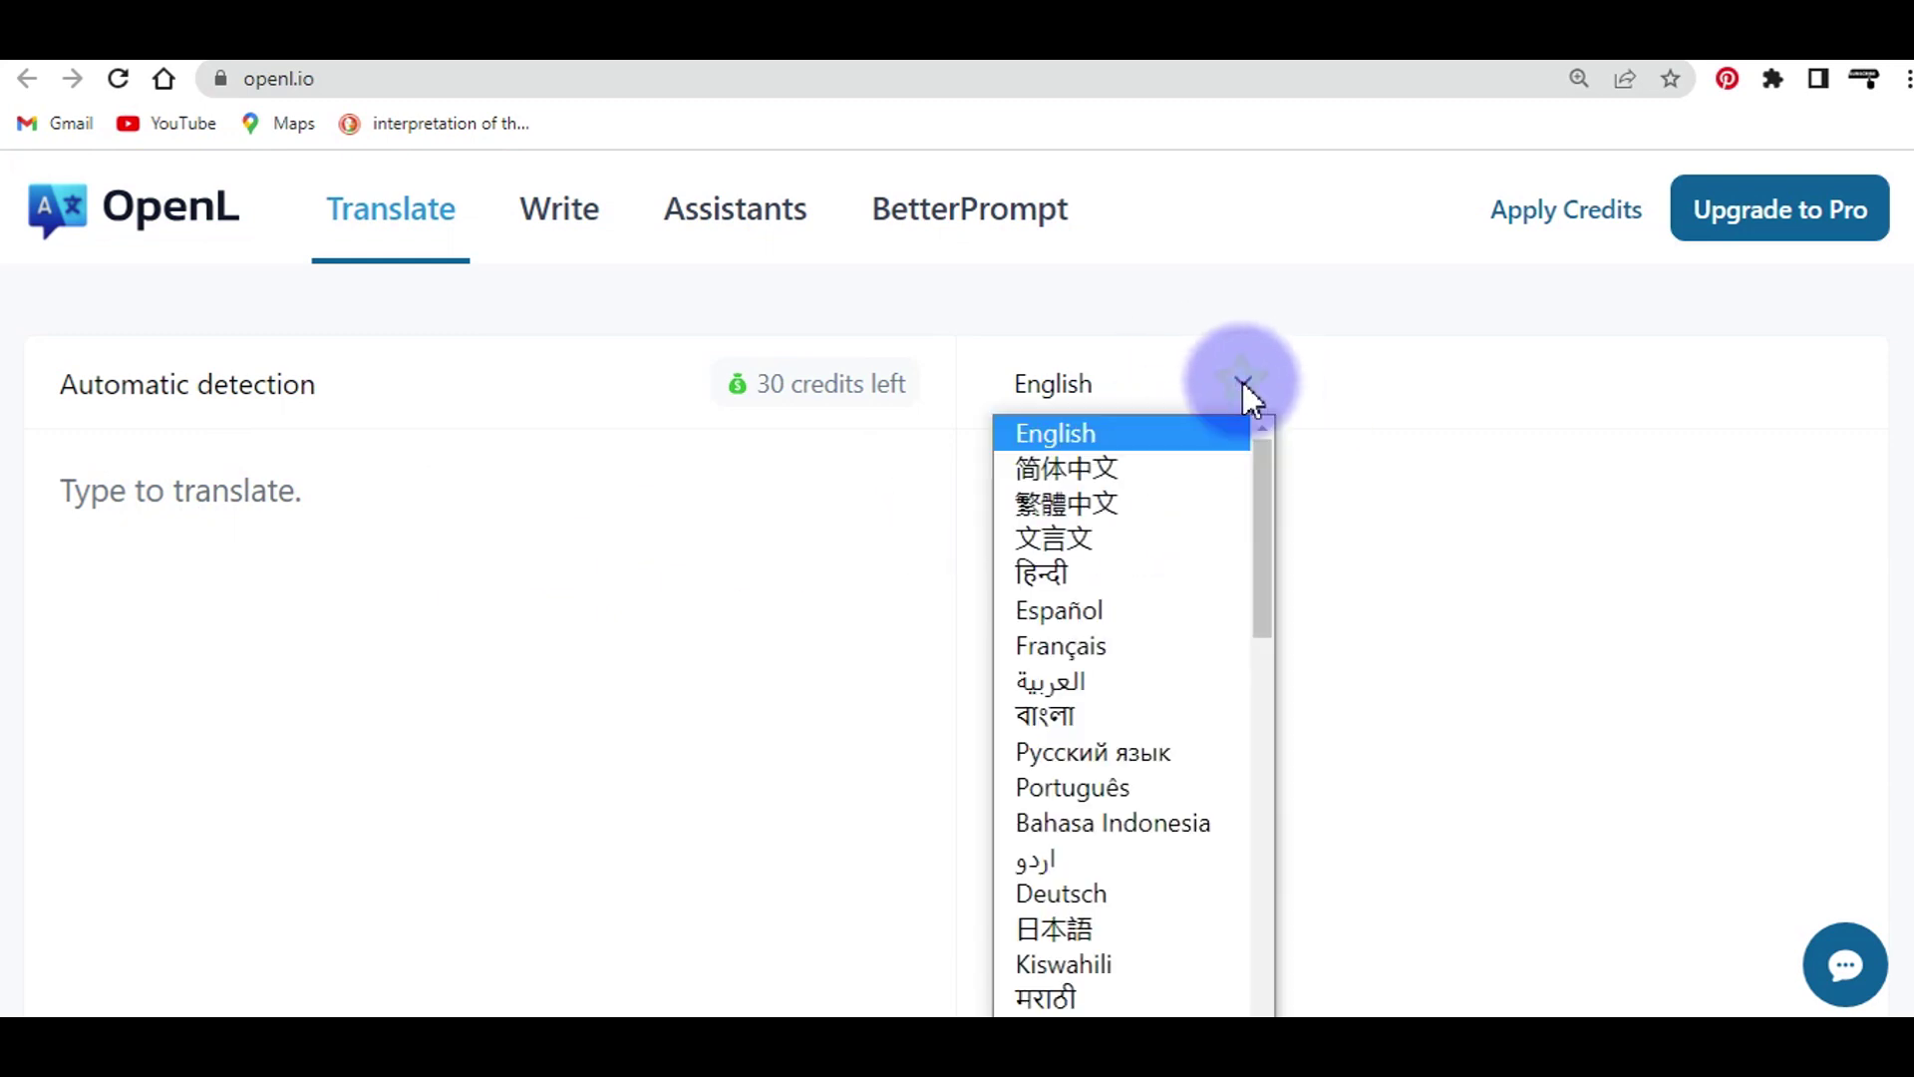
pyautogui.click(1065, 650)
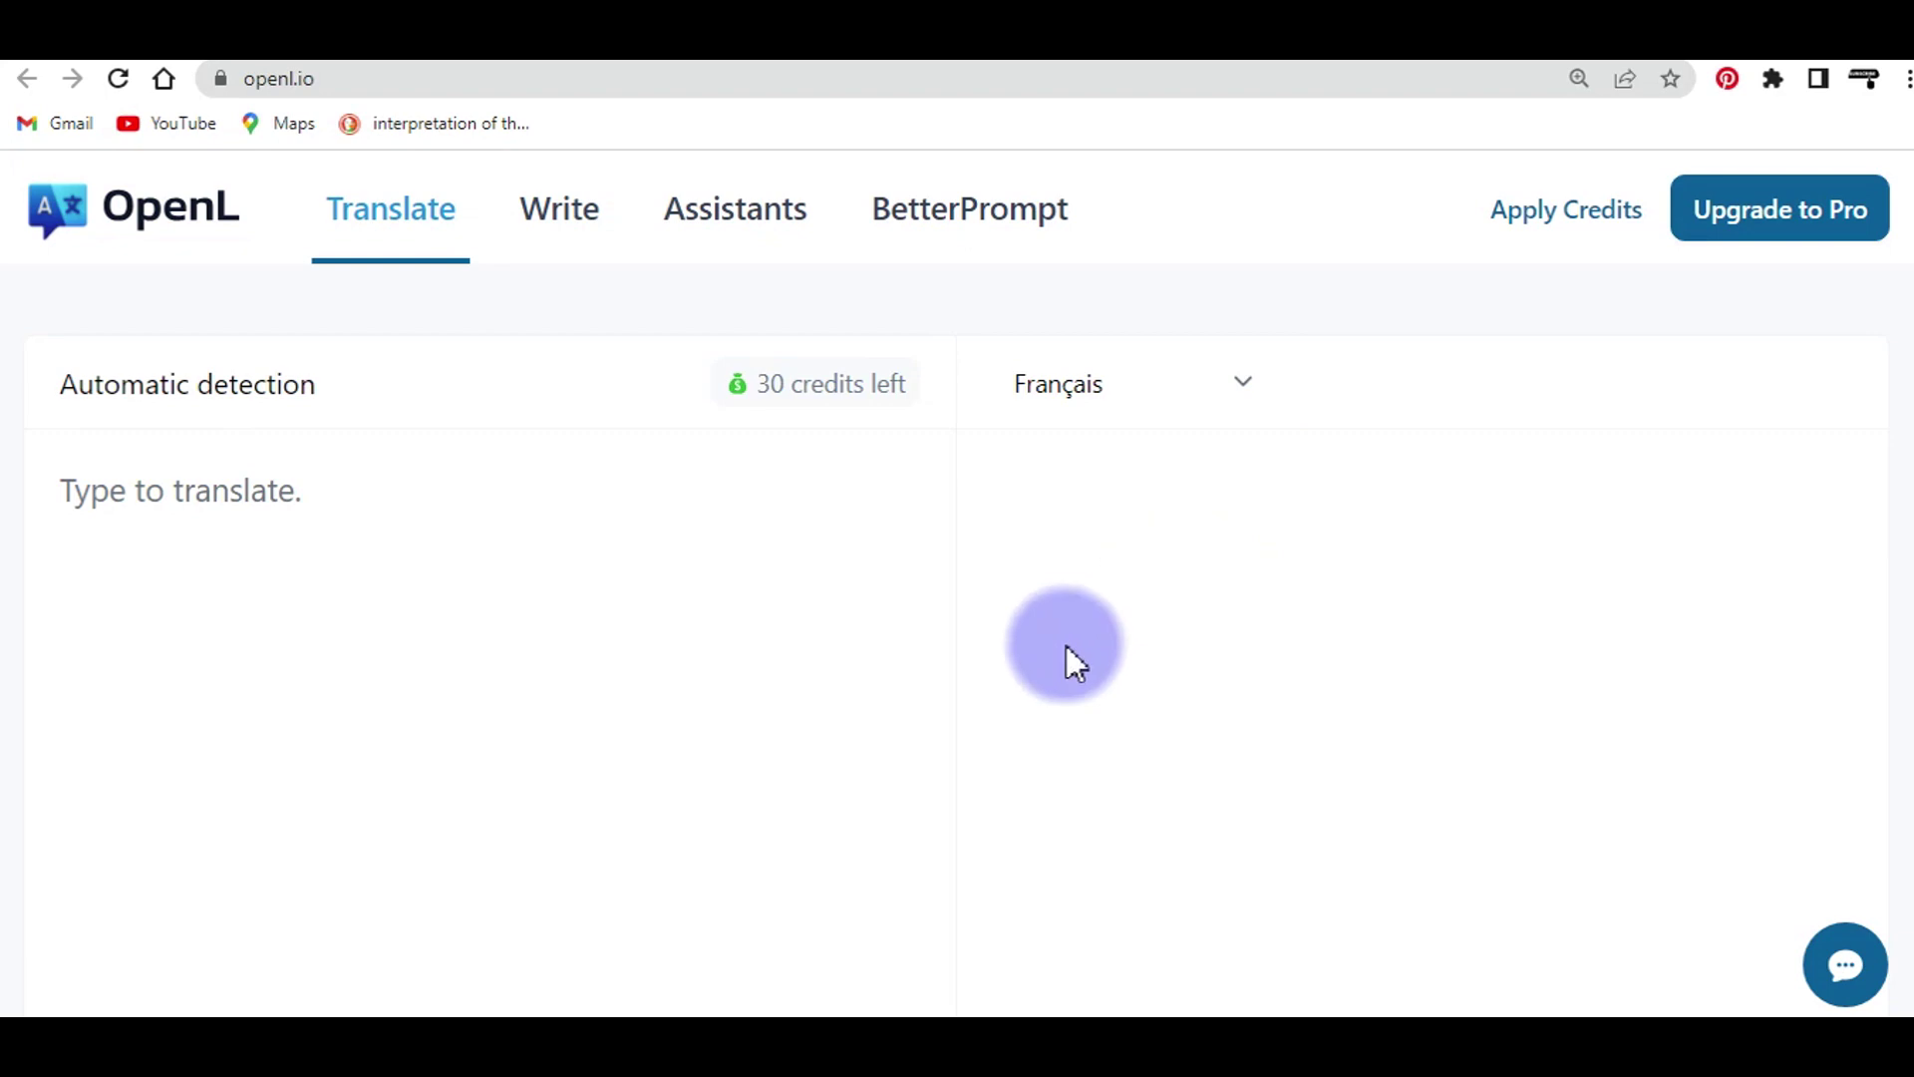
pyautogui.scroll(-5, 957, 588)
pyautogui.click(855, 502)
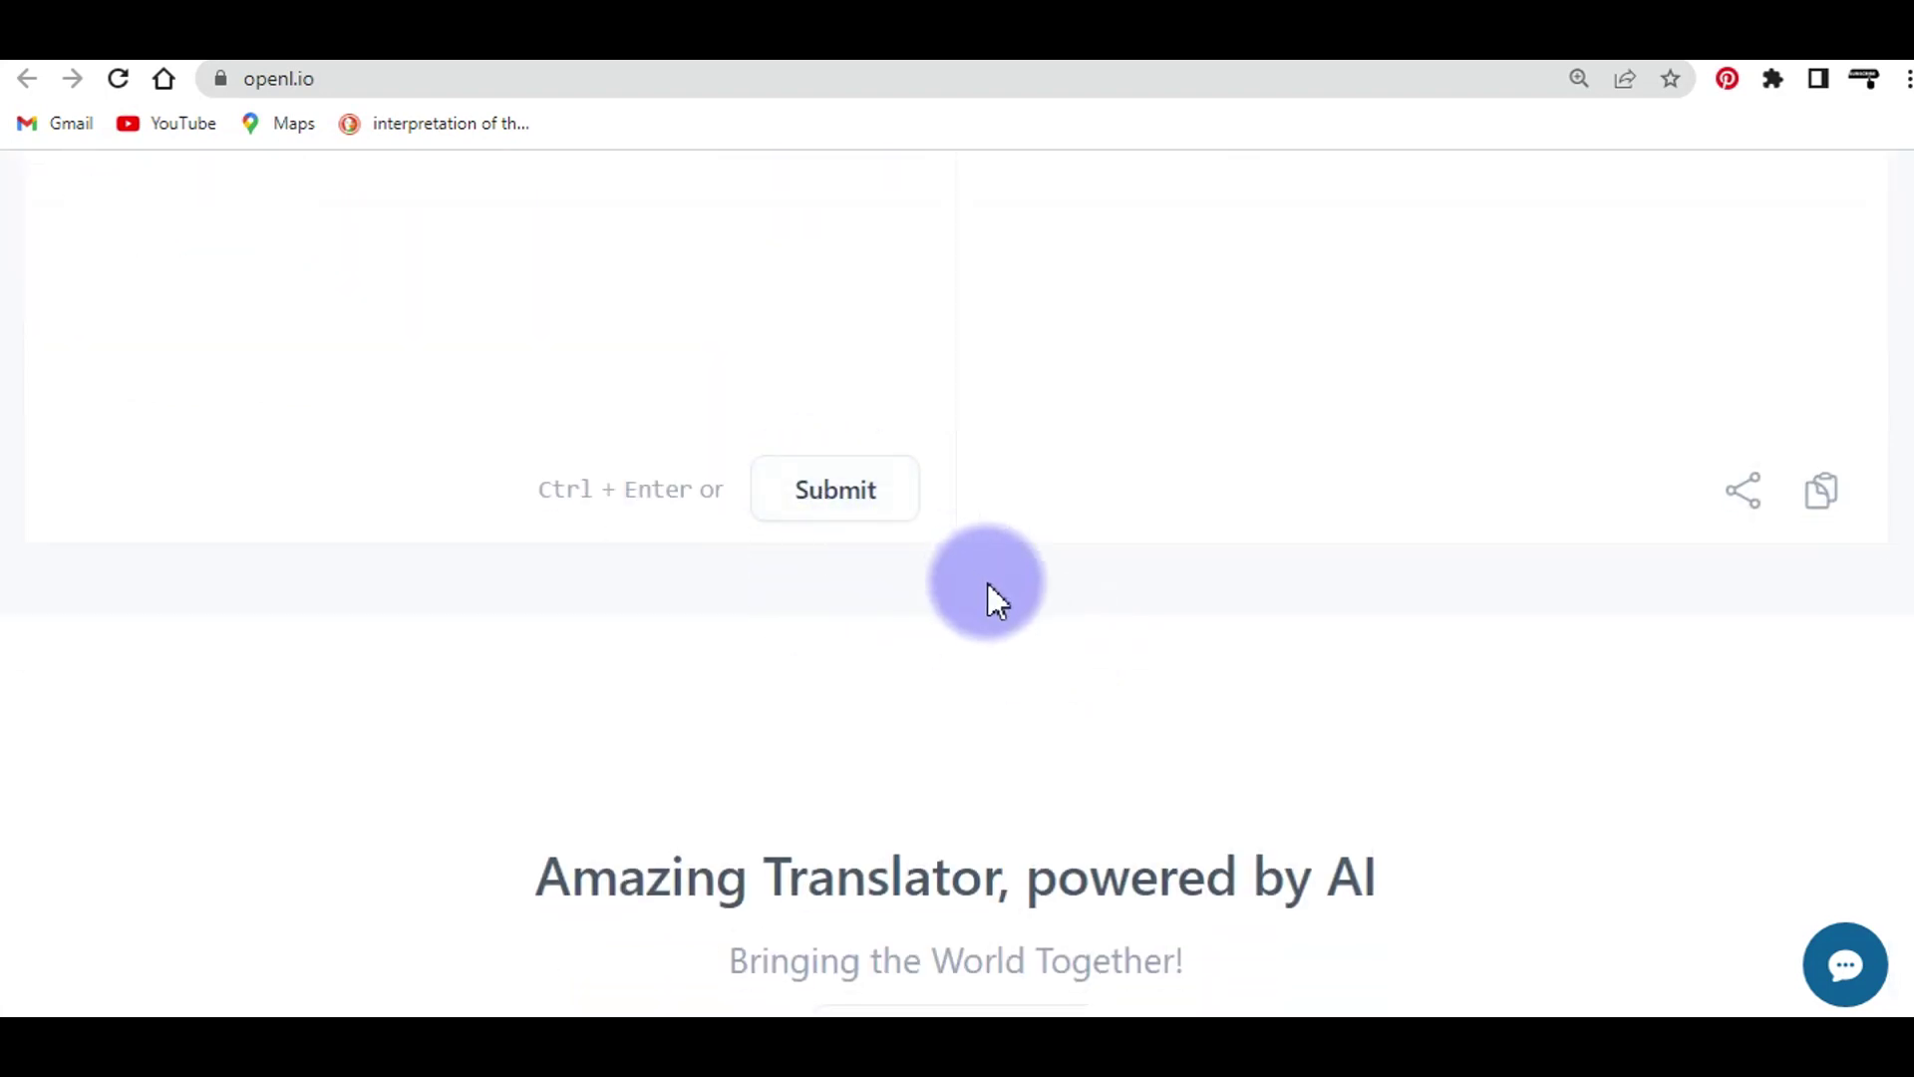
pyautogui.scroll(4, 989, 583)
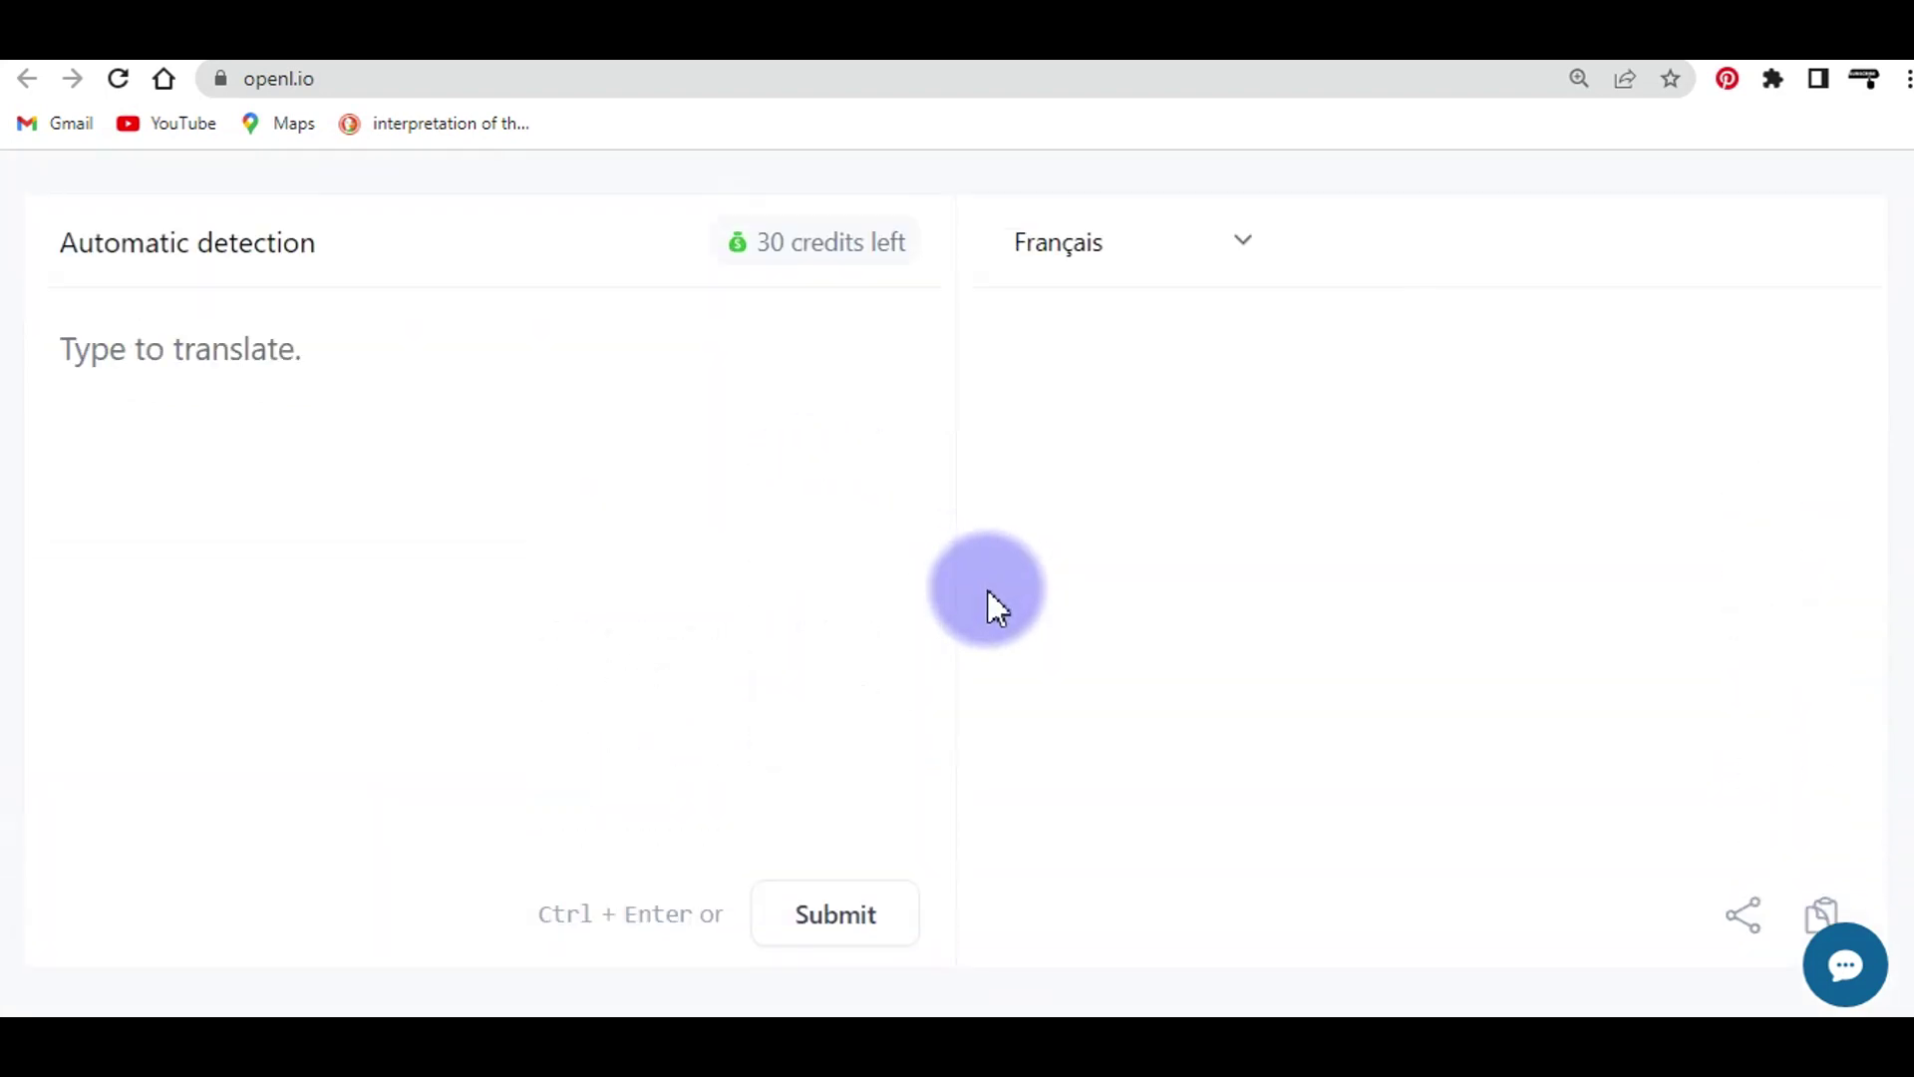
pyautogui.scroll(2, 989, 590)
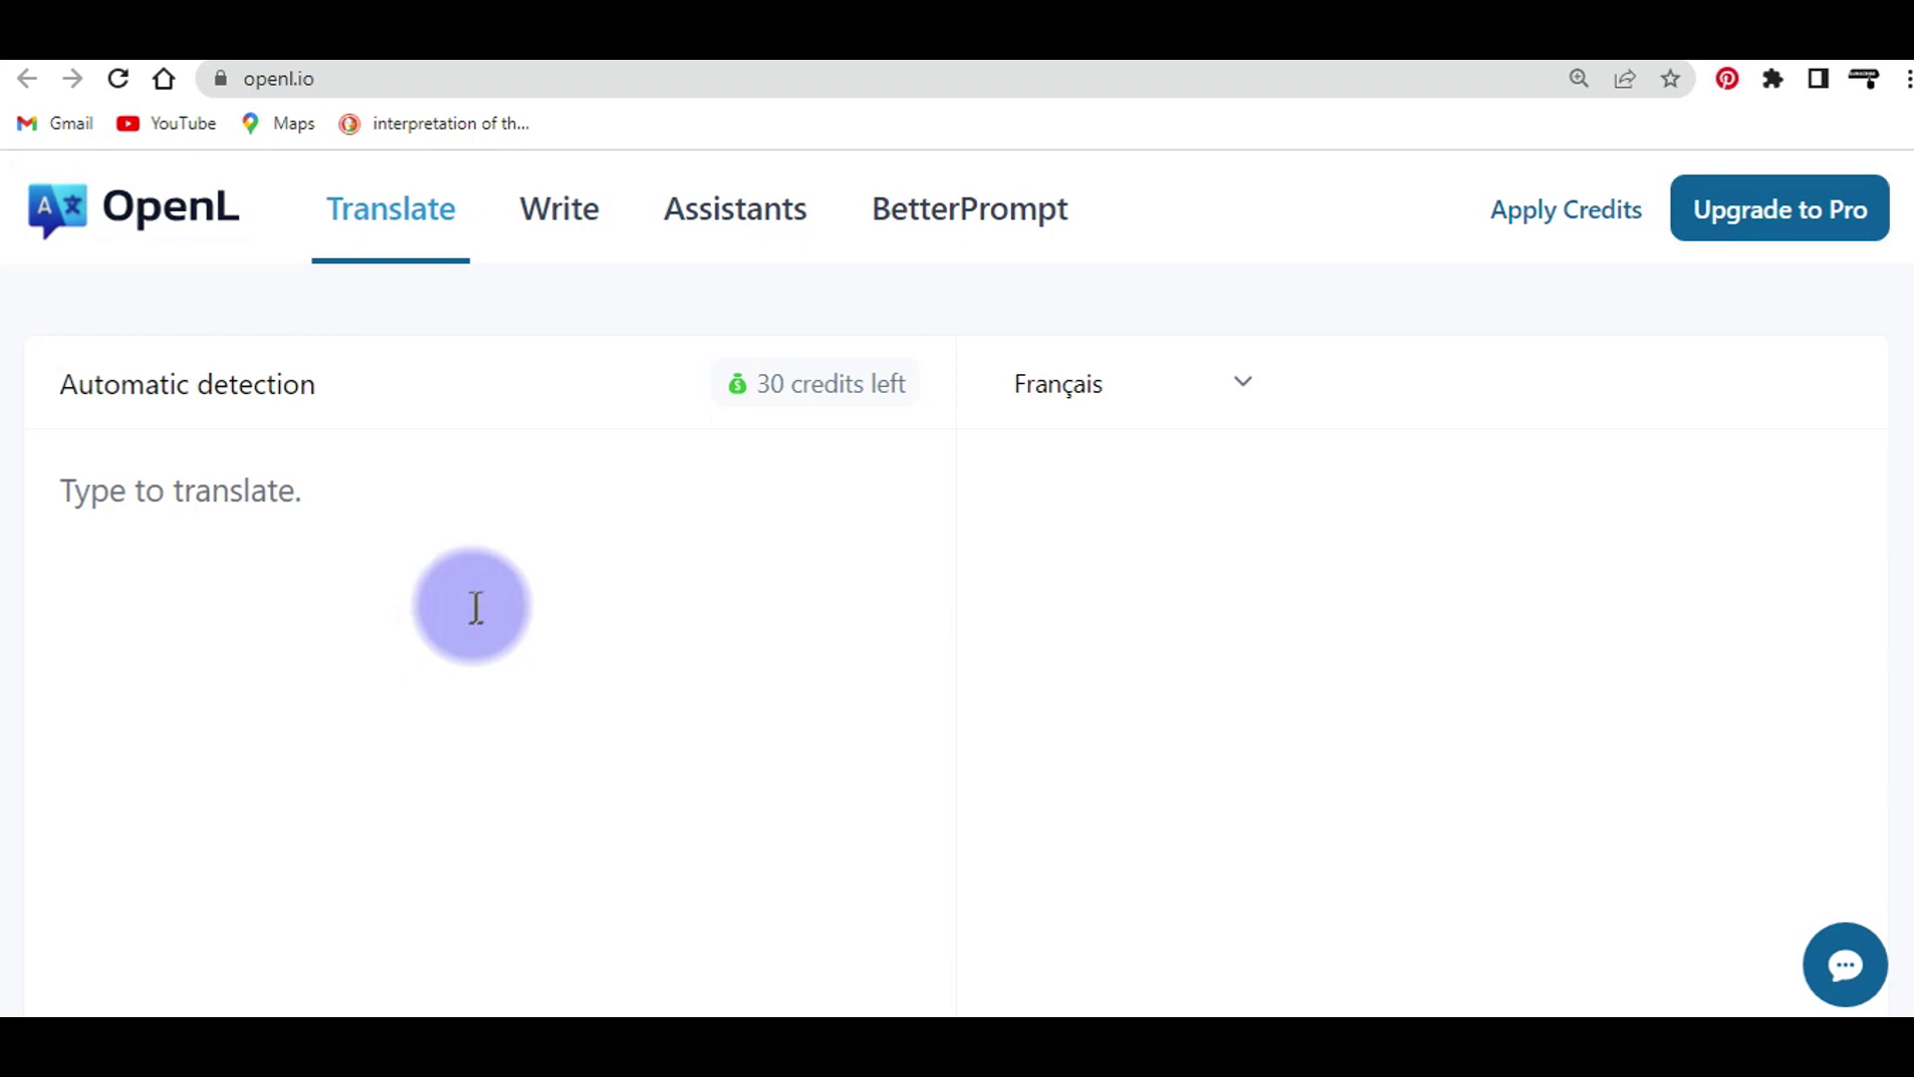
# Step: Review the task types on the MTurk worker page and return to the OpenL translator
pyautogui.click(663, 45)
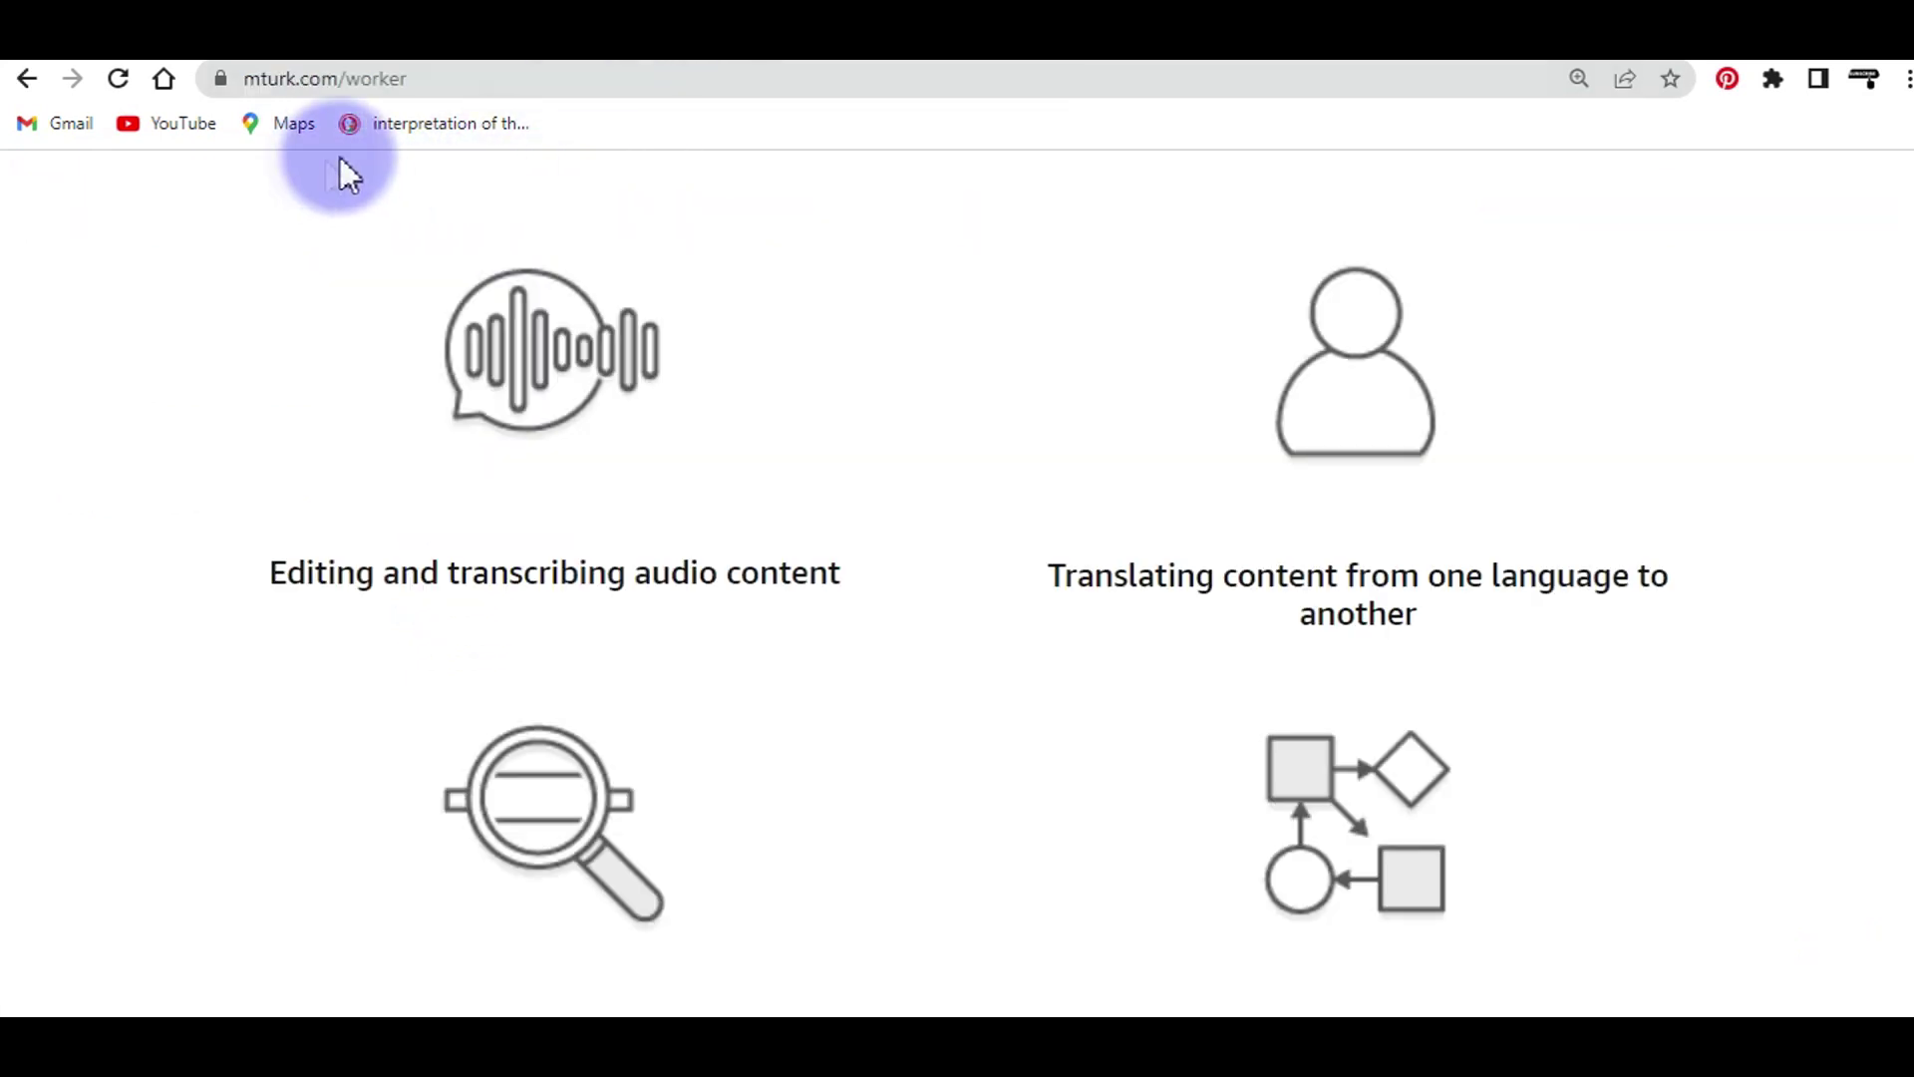
pyautogui.click(798, 35)
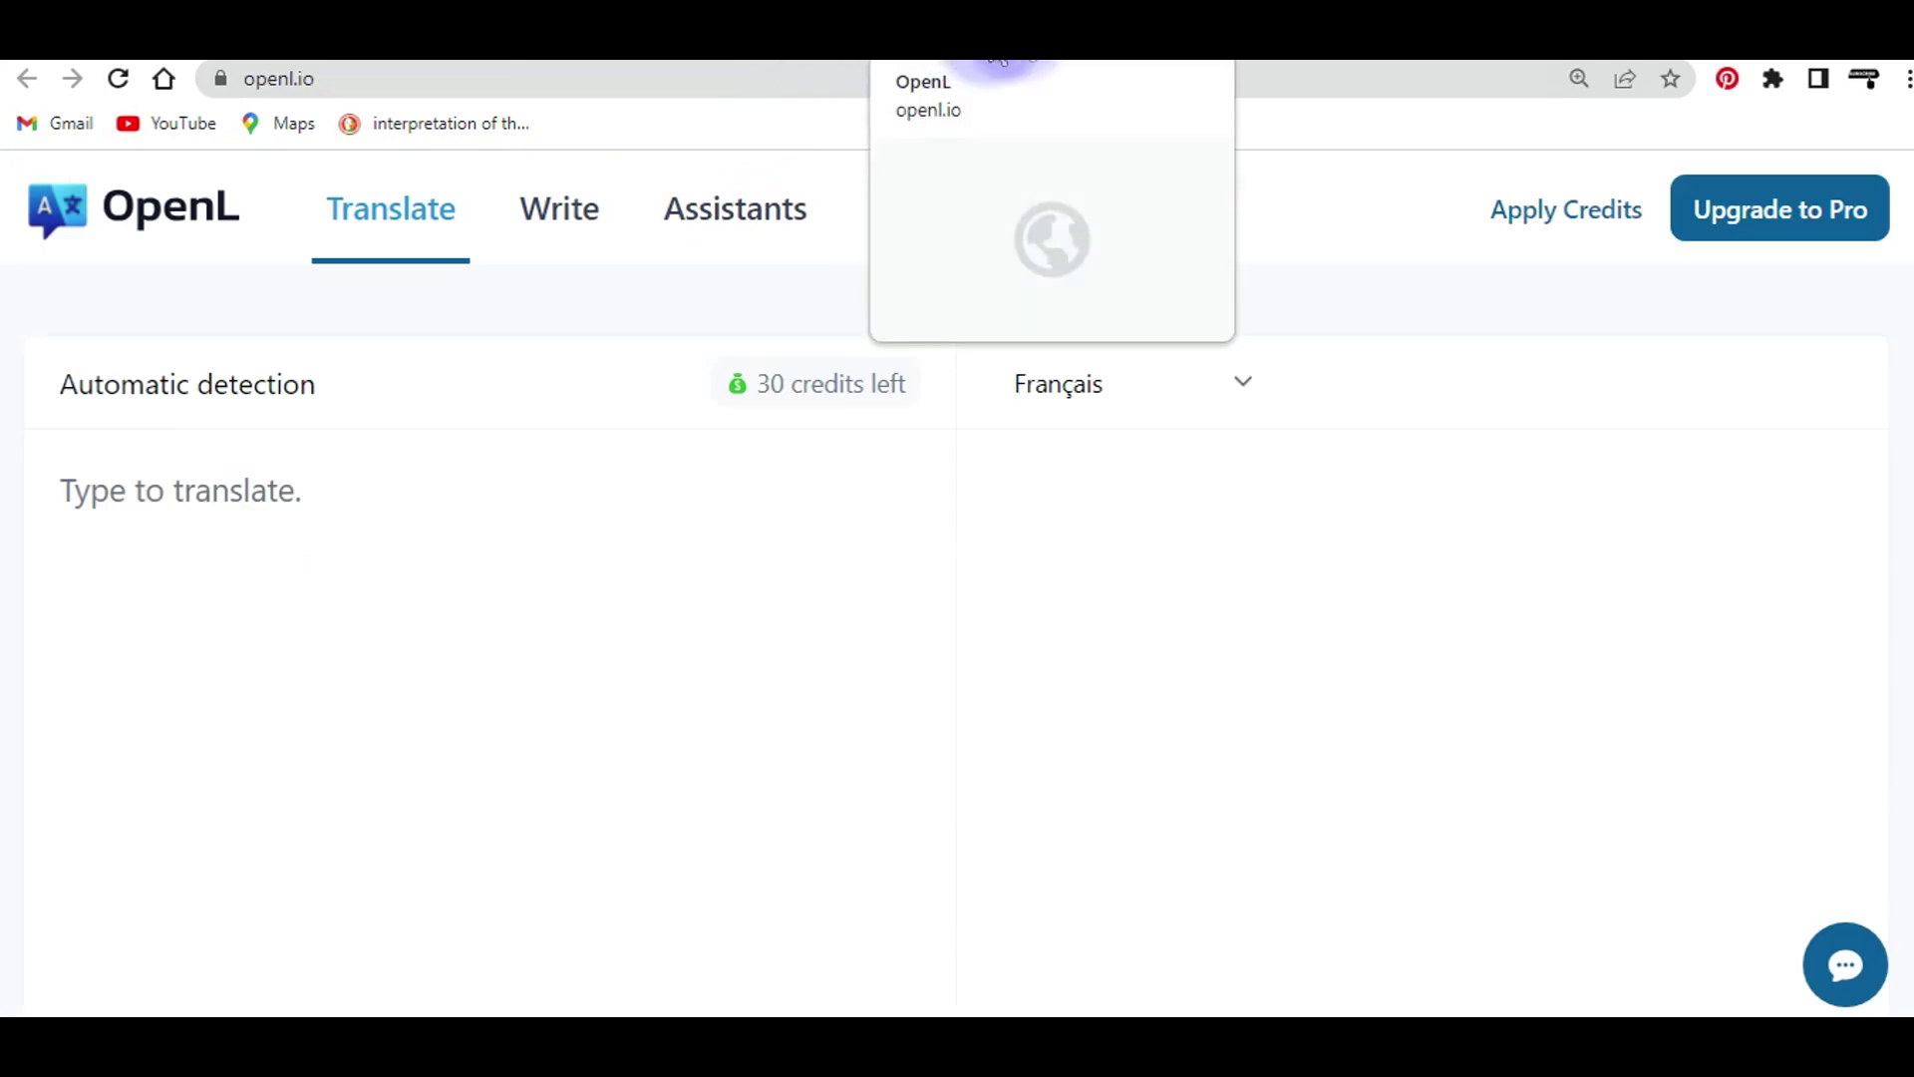
# Step: Switch to the vidby website and read its introduction to AI video translation and dubbing
pyautogui.click(1057, 35)
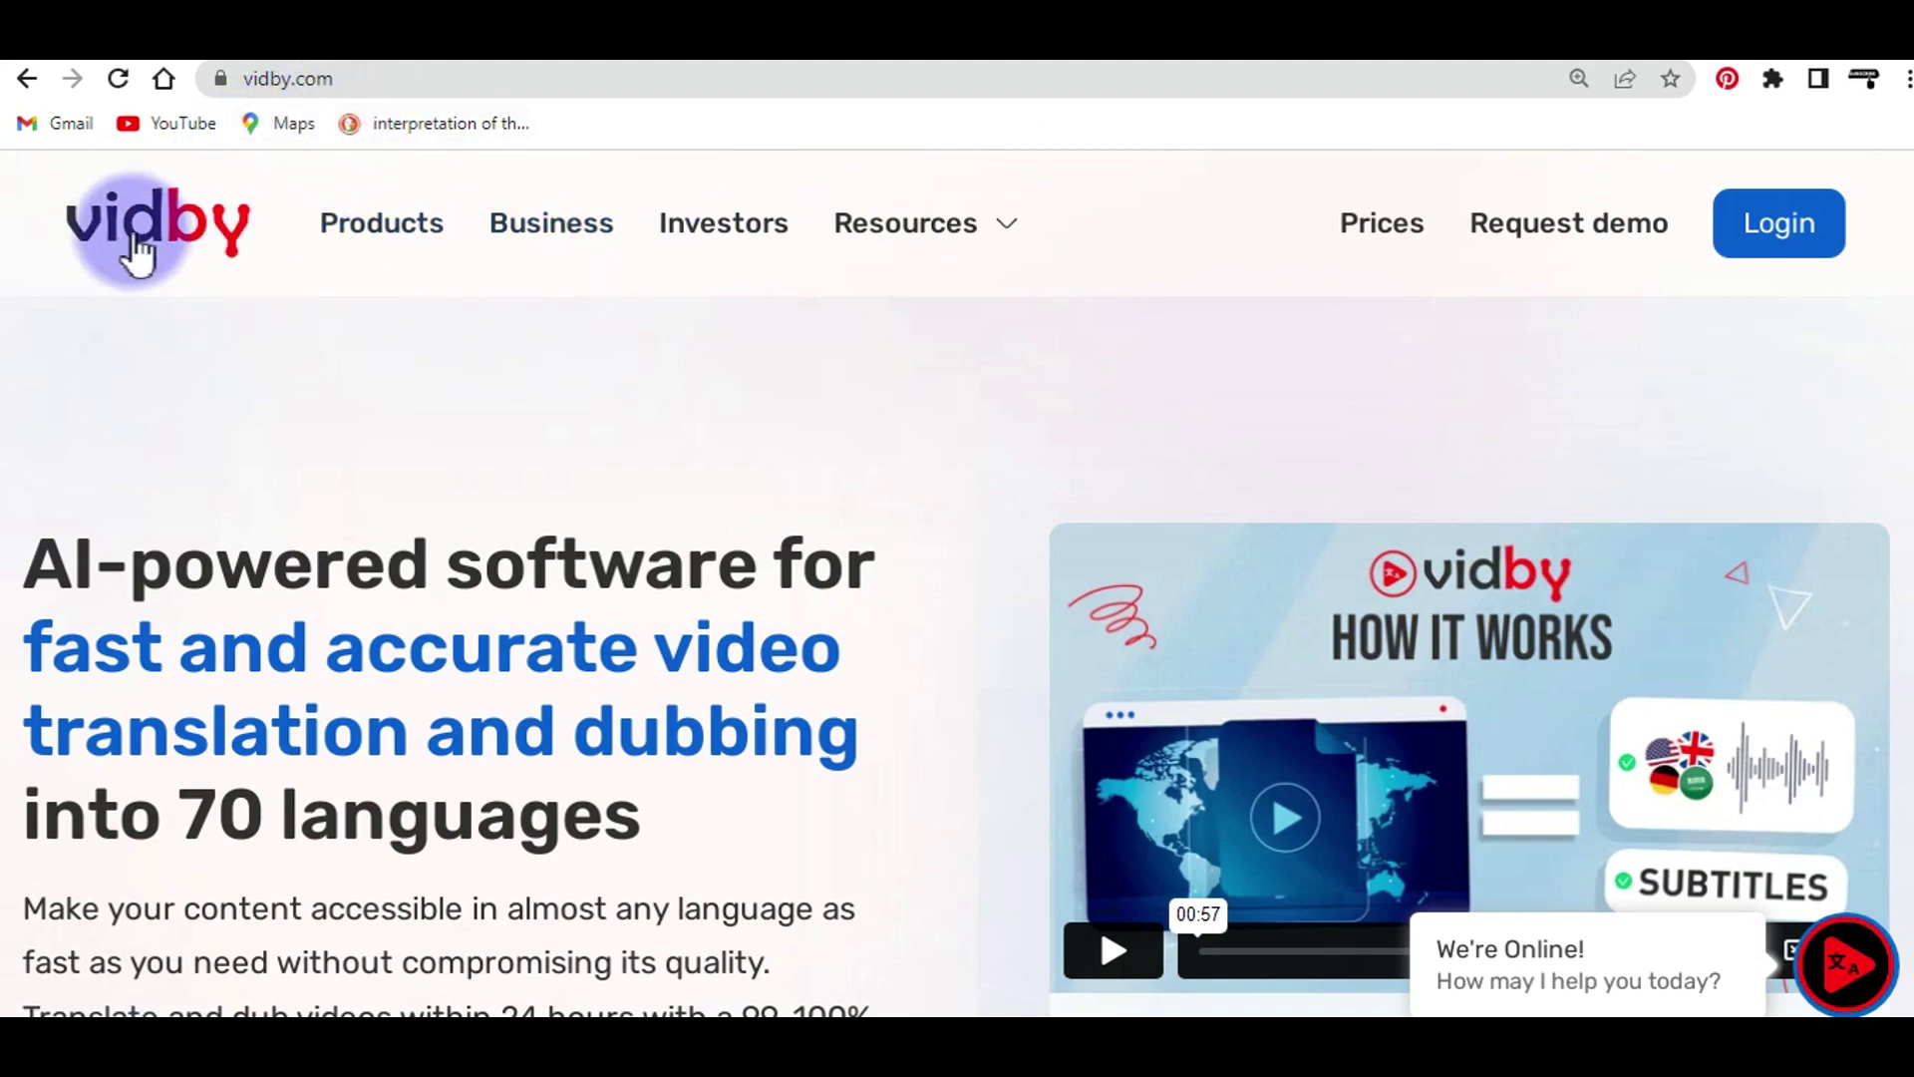
pyautogui.scroll(-3, 532, 363)
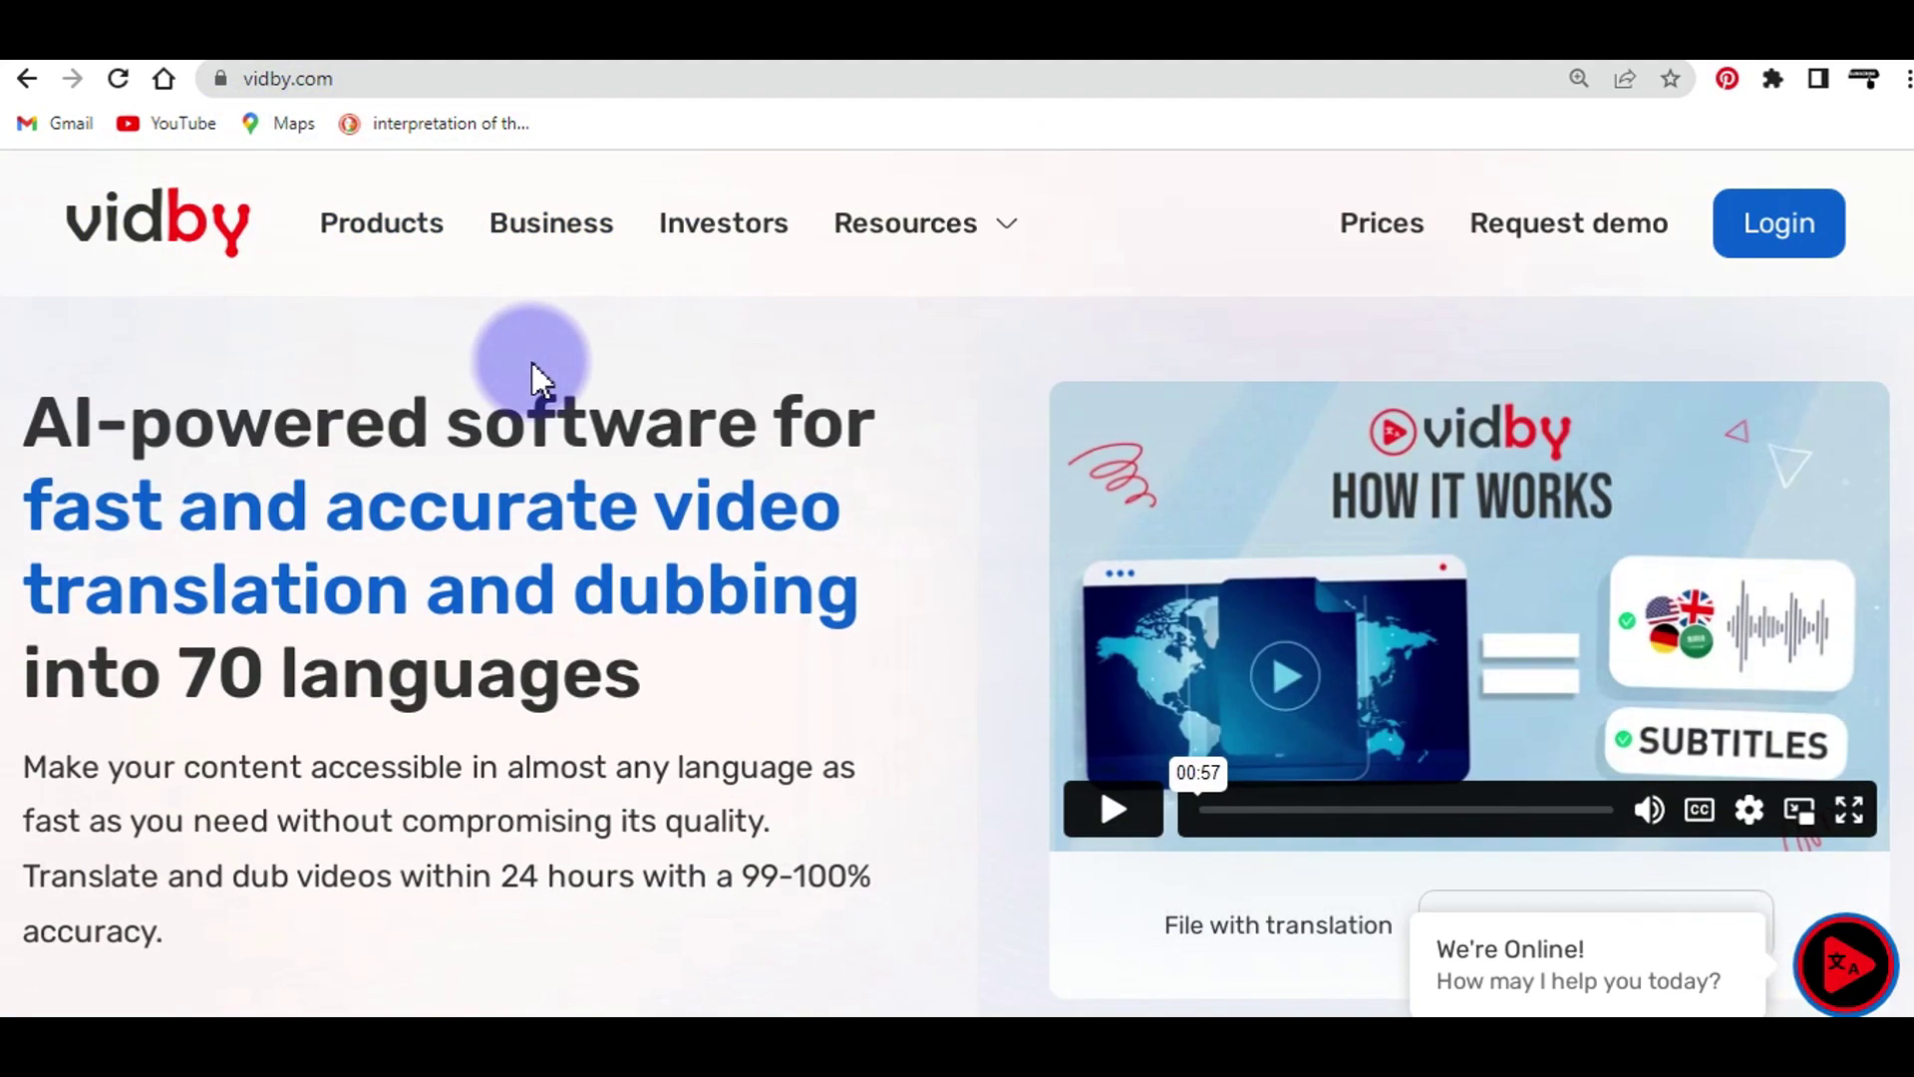
pyautogui.scroll(2, 518, 369)
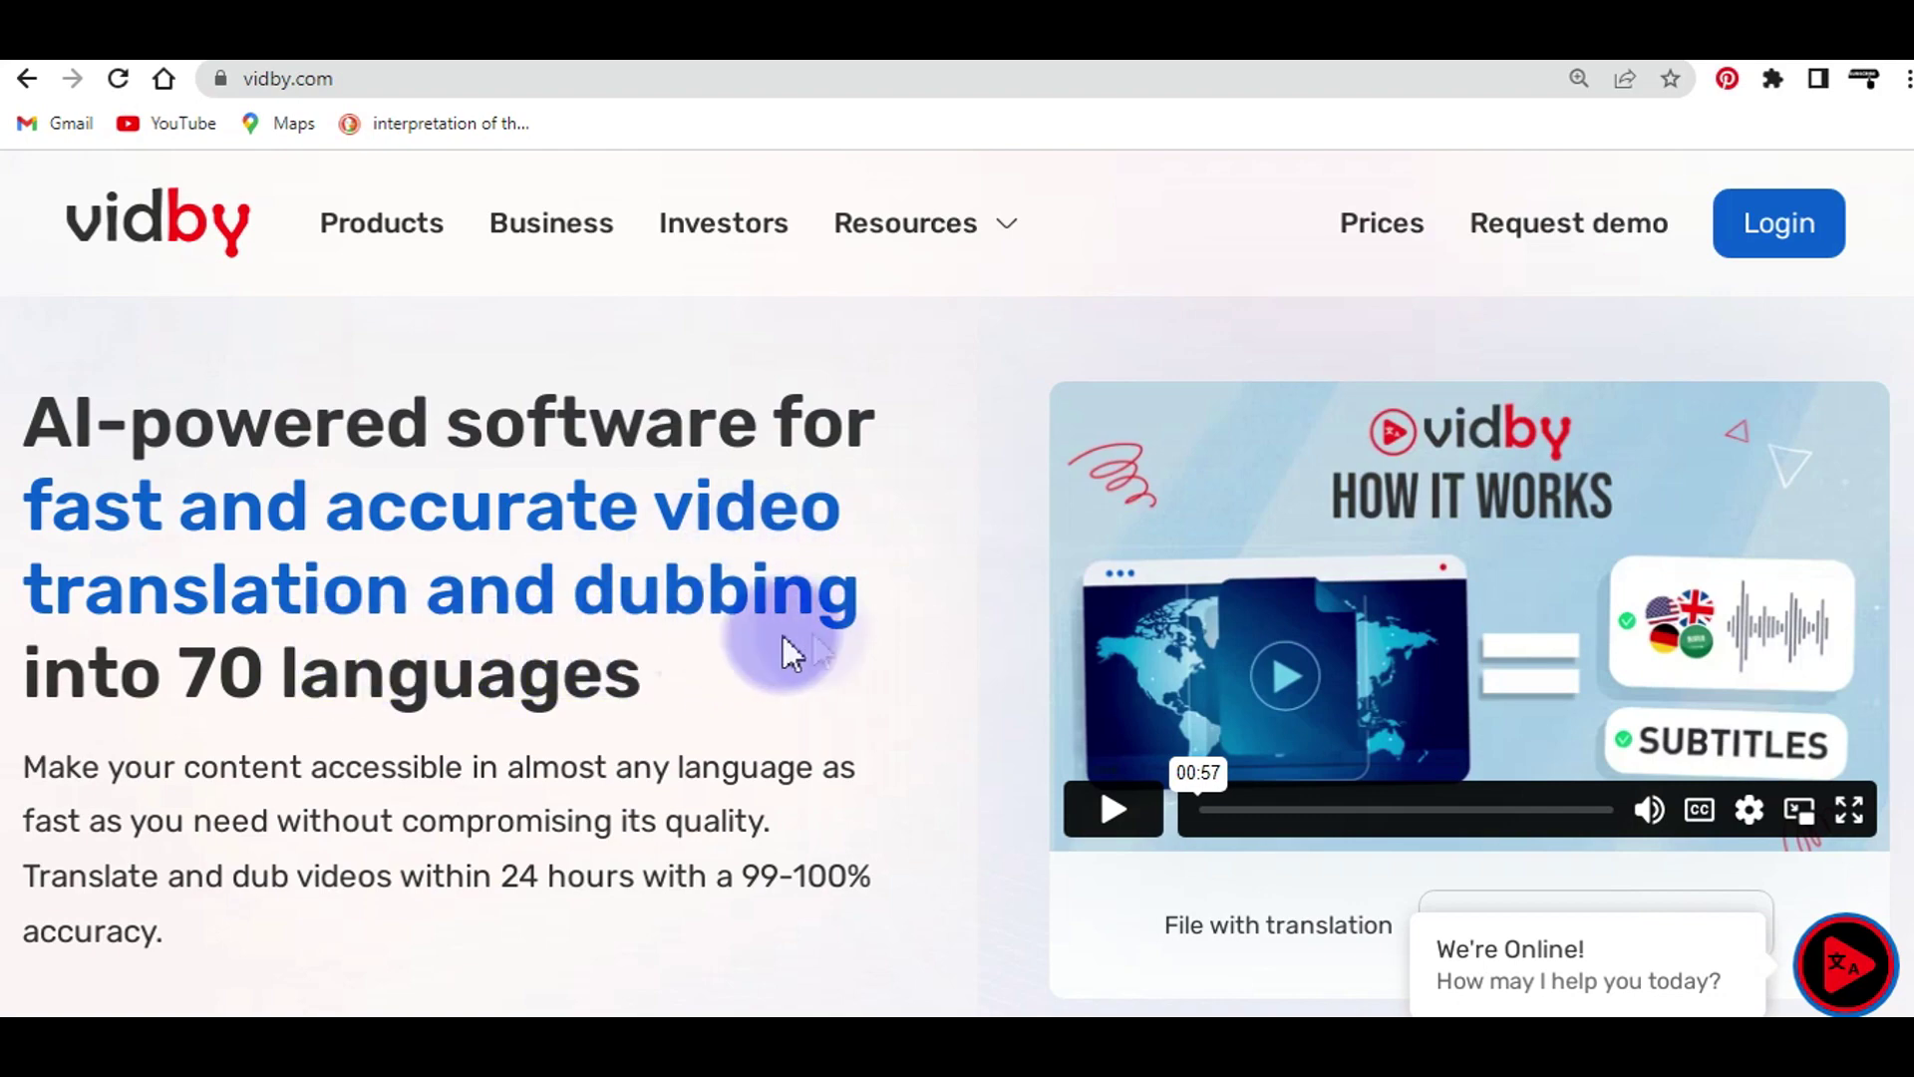
pyautogui.scroll(-1, 558, 720)
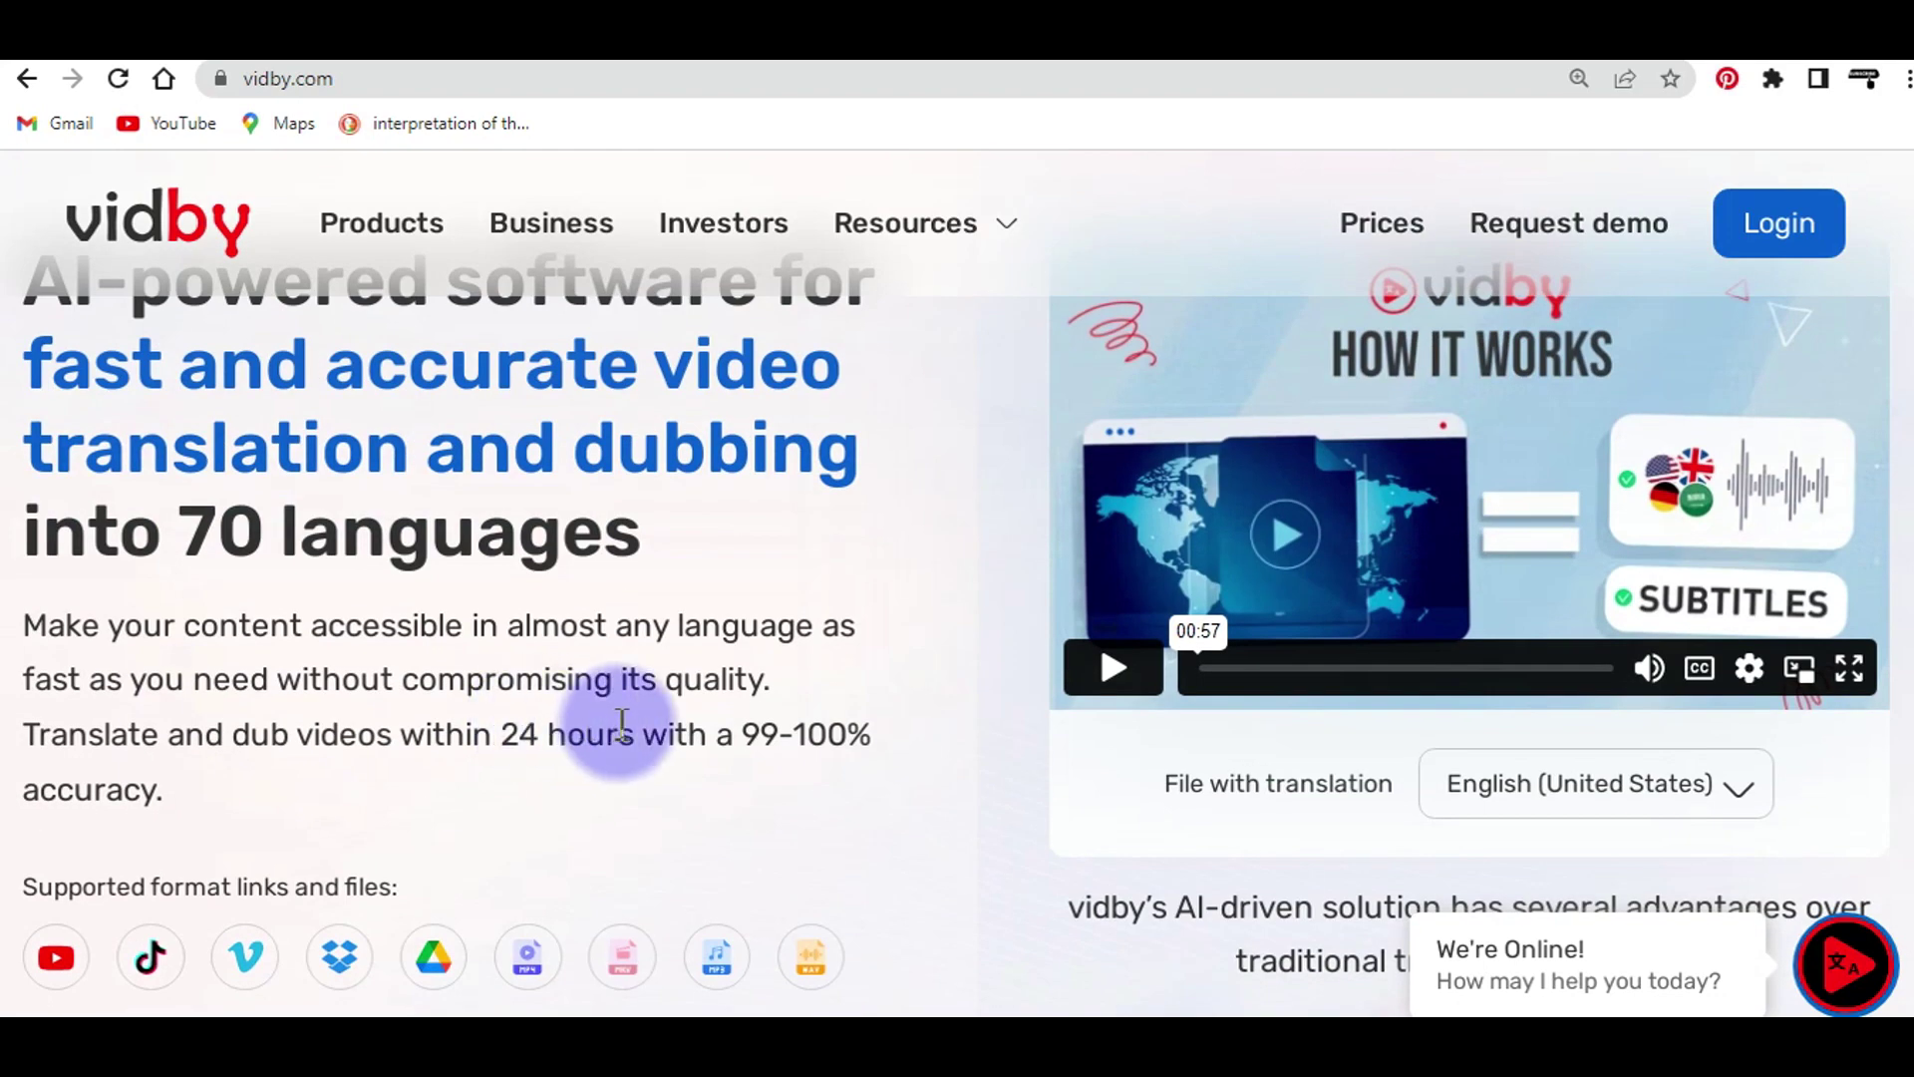
pyautogui.scroll(-1, 613, 727)
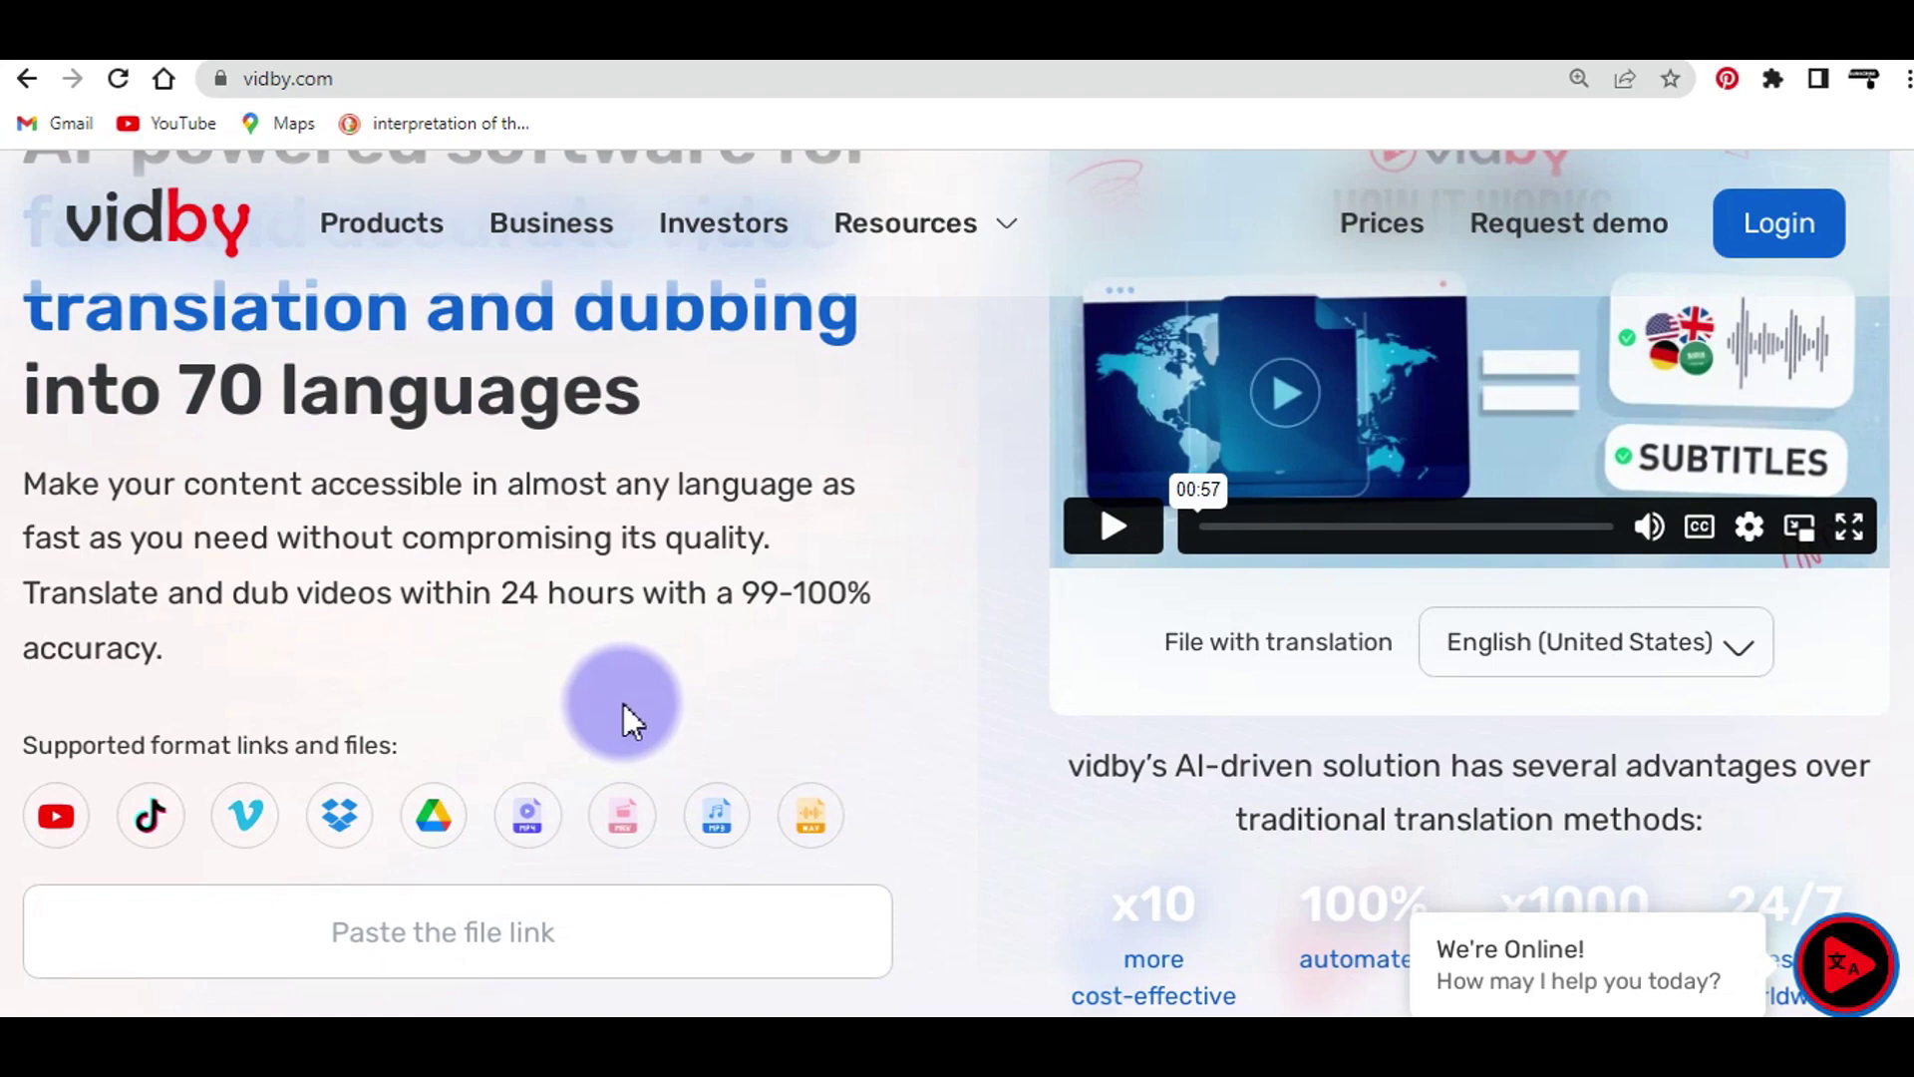
pyautogui.scroll(-1, 624, 704)
pyautogui.scroll(-1, 622, 704)
pyautogui.scroll(2, 624, 709)
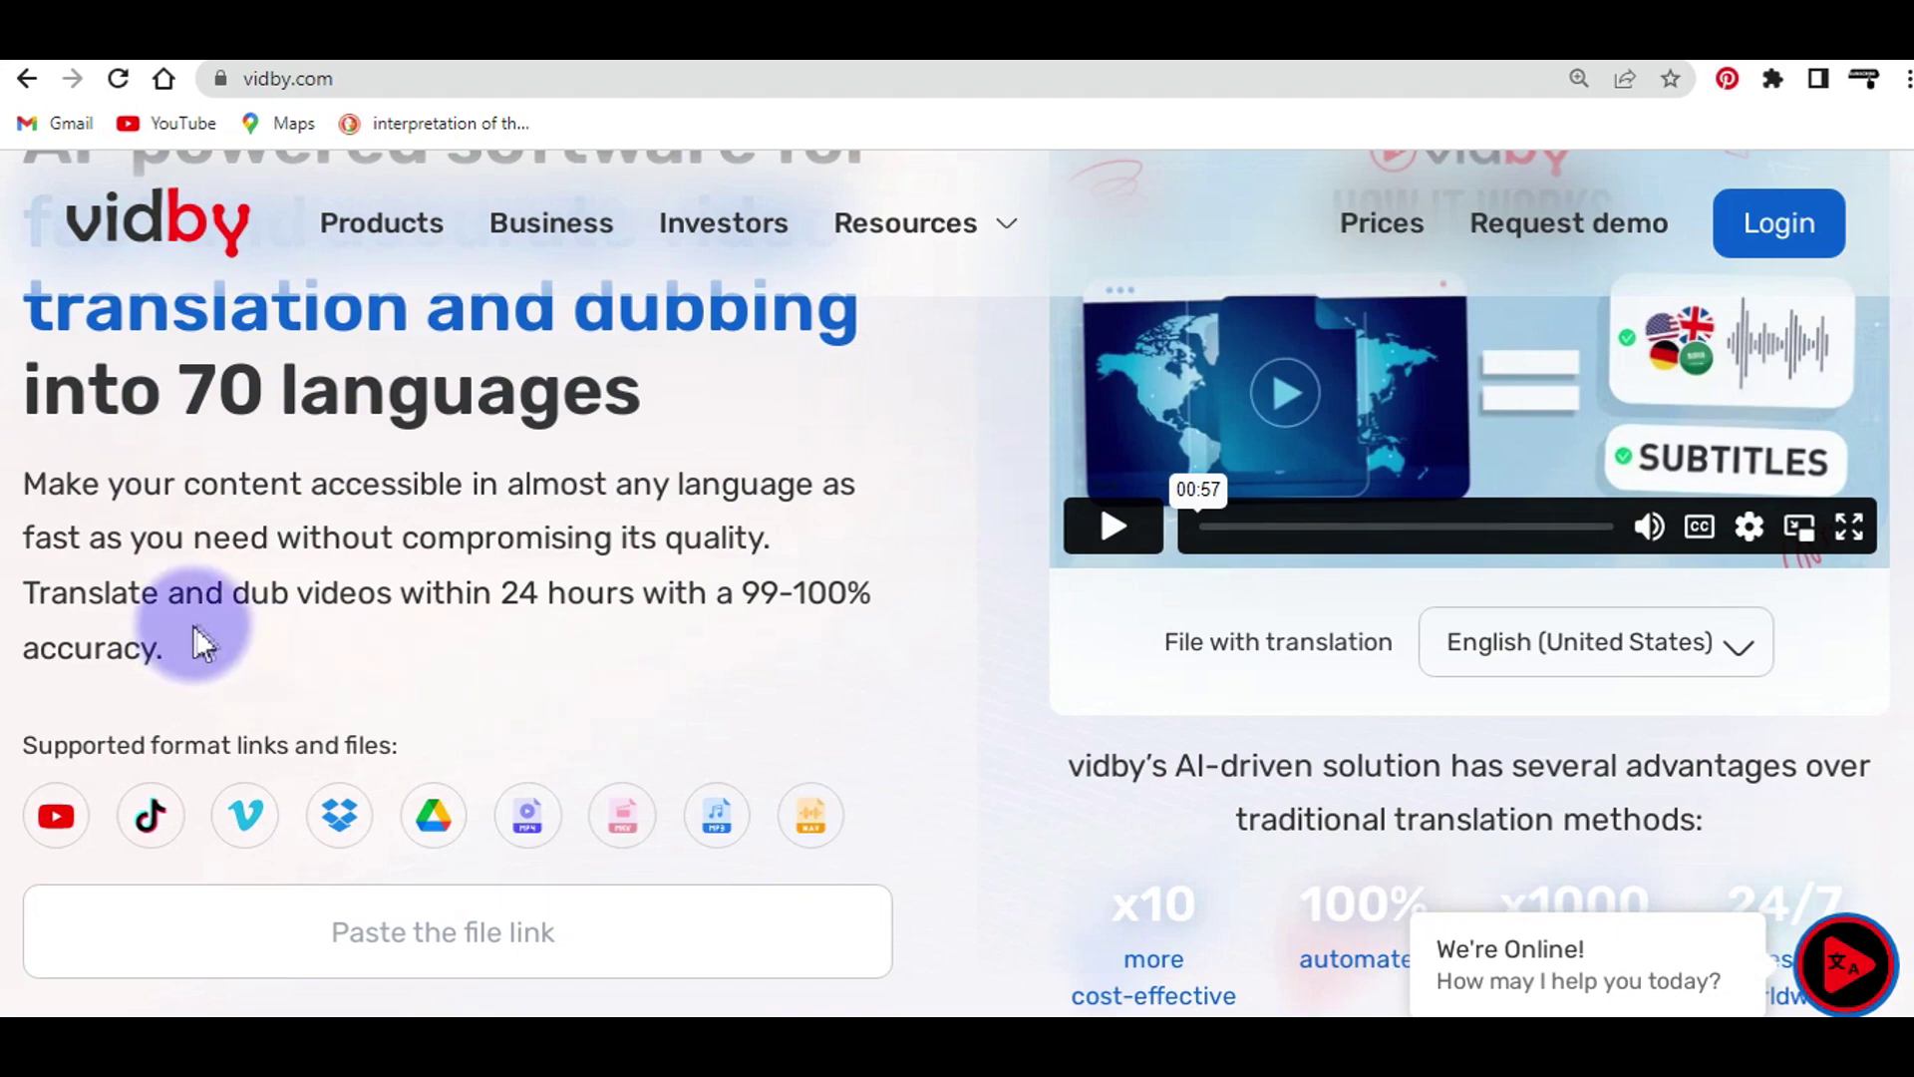
# Step: Examine vidby's supported link and file formats, the file link field and the file upload option
pyautogui.scroll(-2, 381, 622)
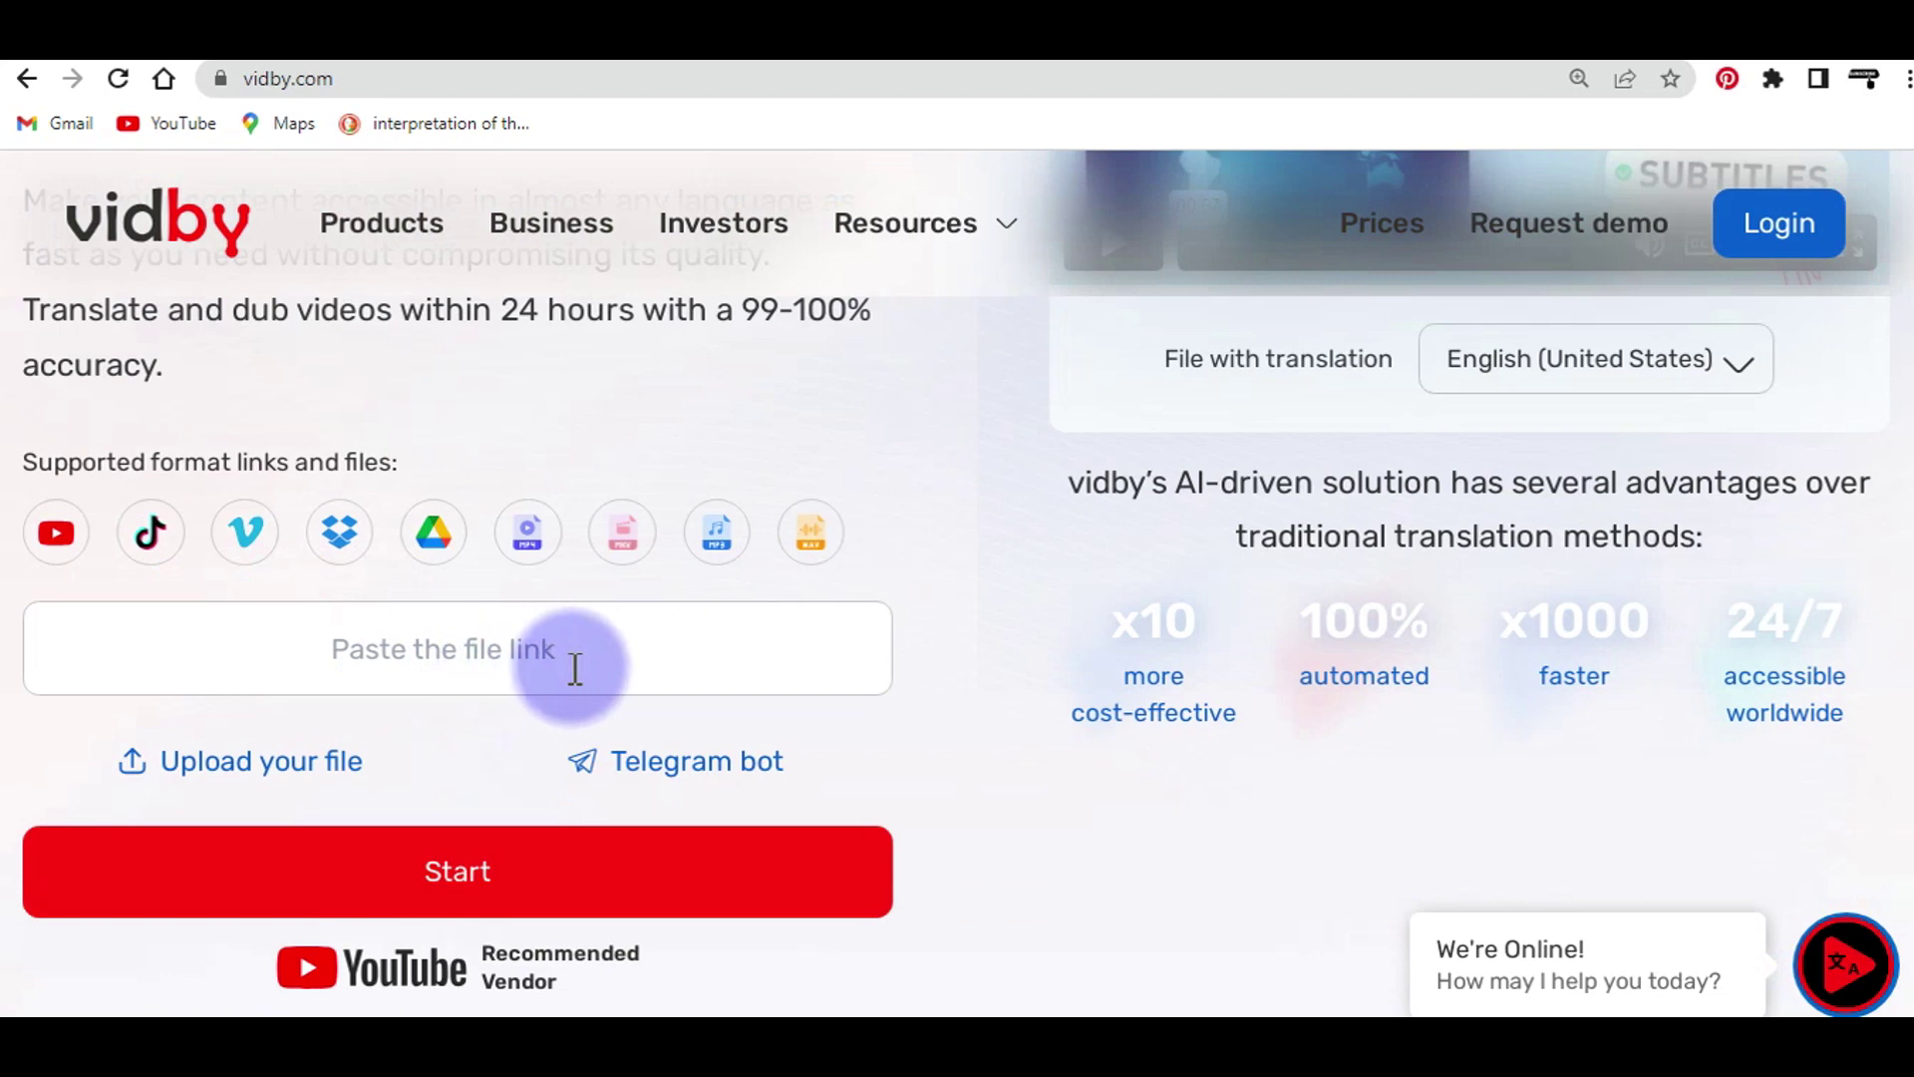
pyautogui.scroll(-1, 576, 668)
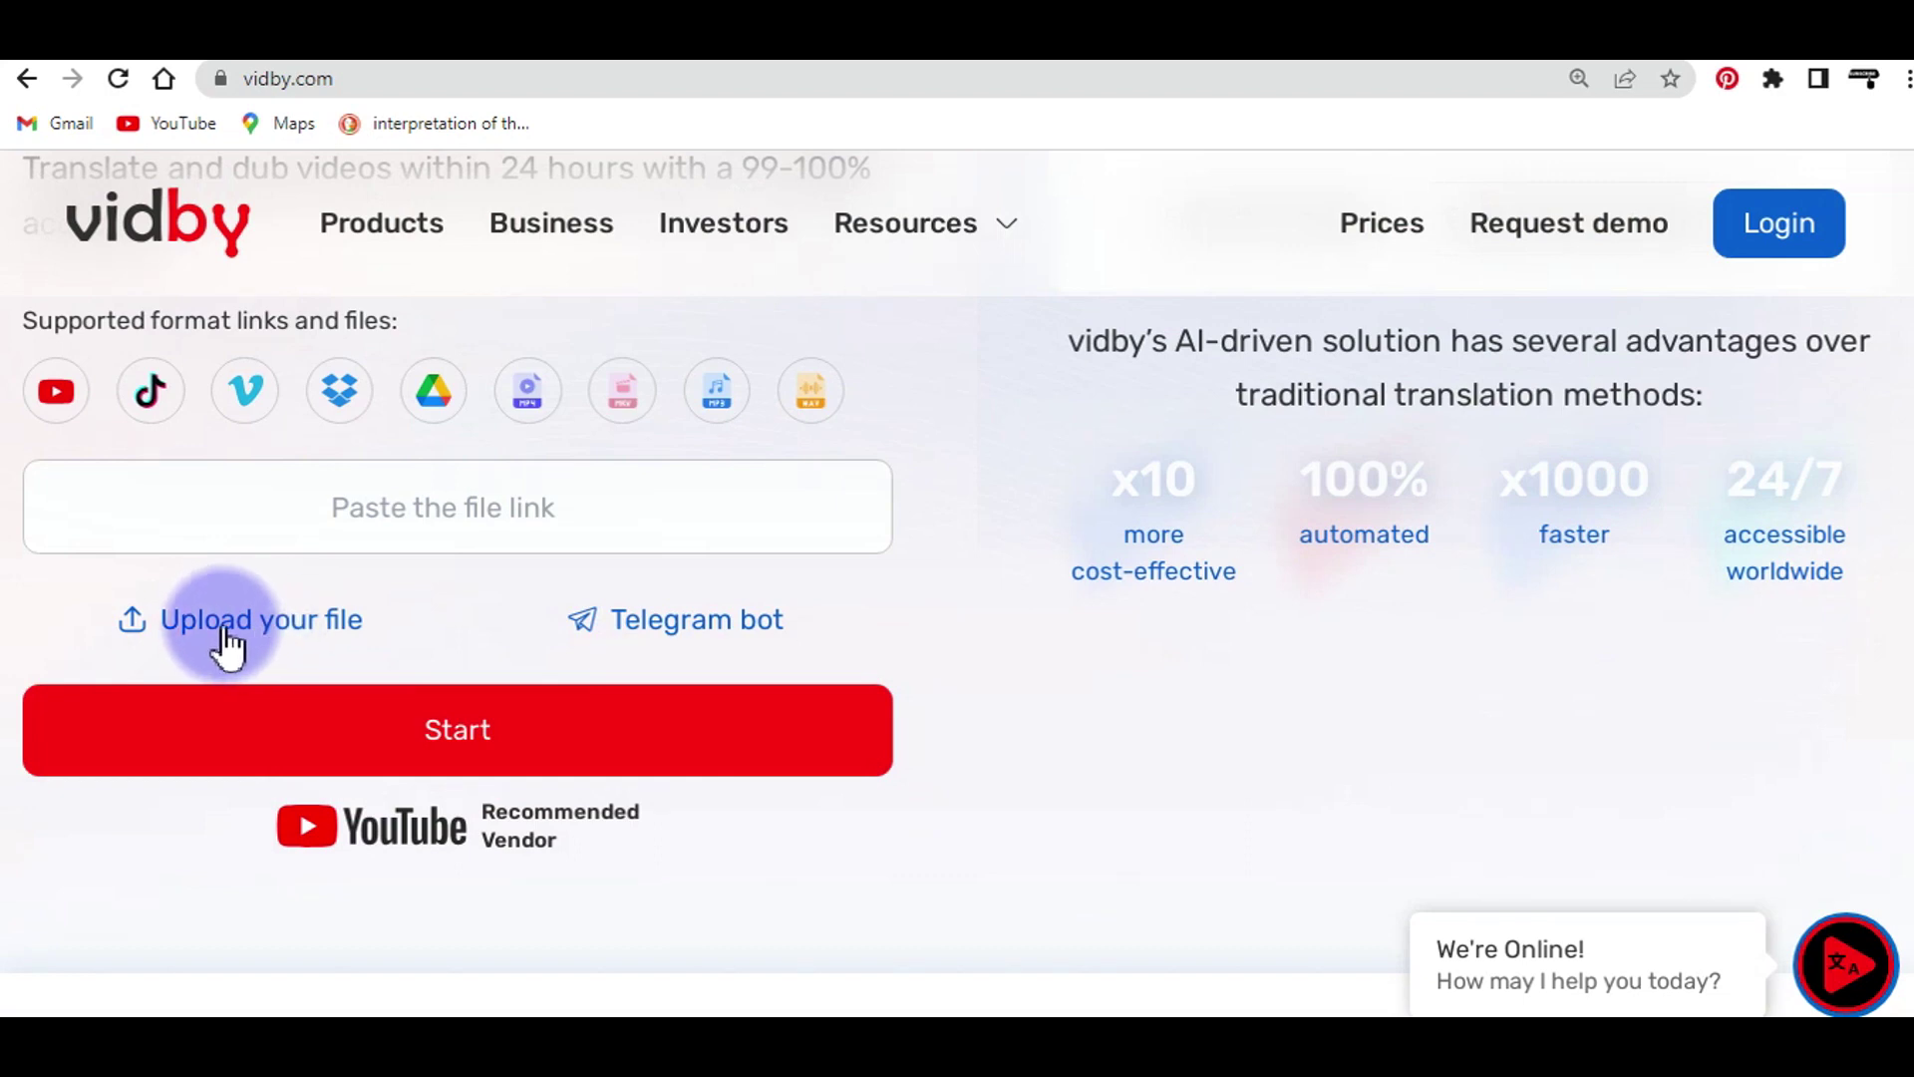
pyautogui.scroll(1, 253, 636)
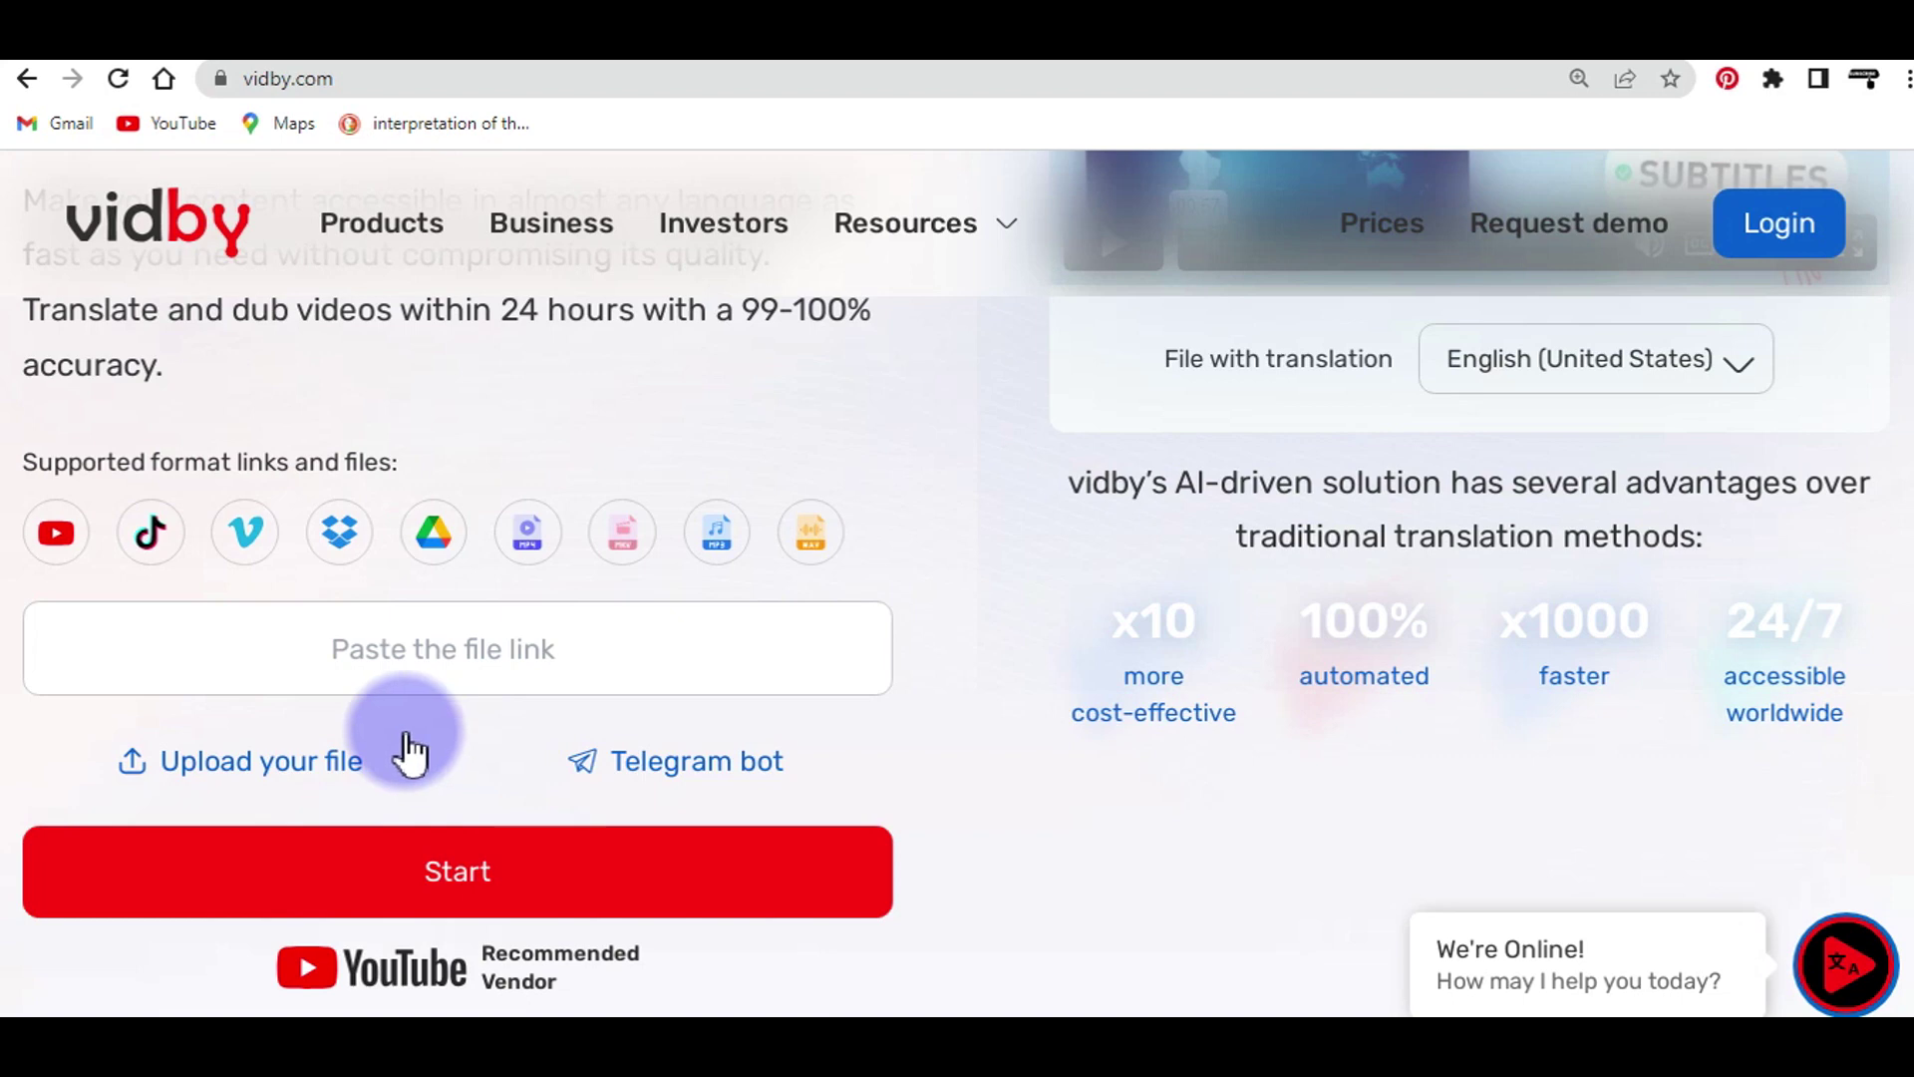
pyautogui.scroll(-2, 408, 753)
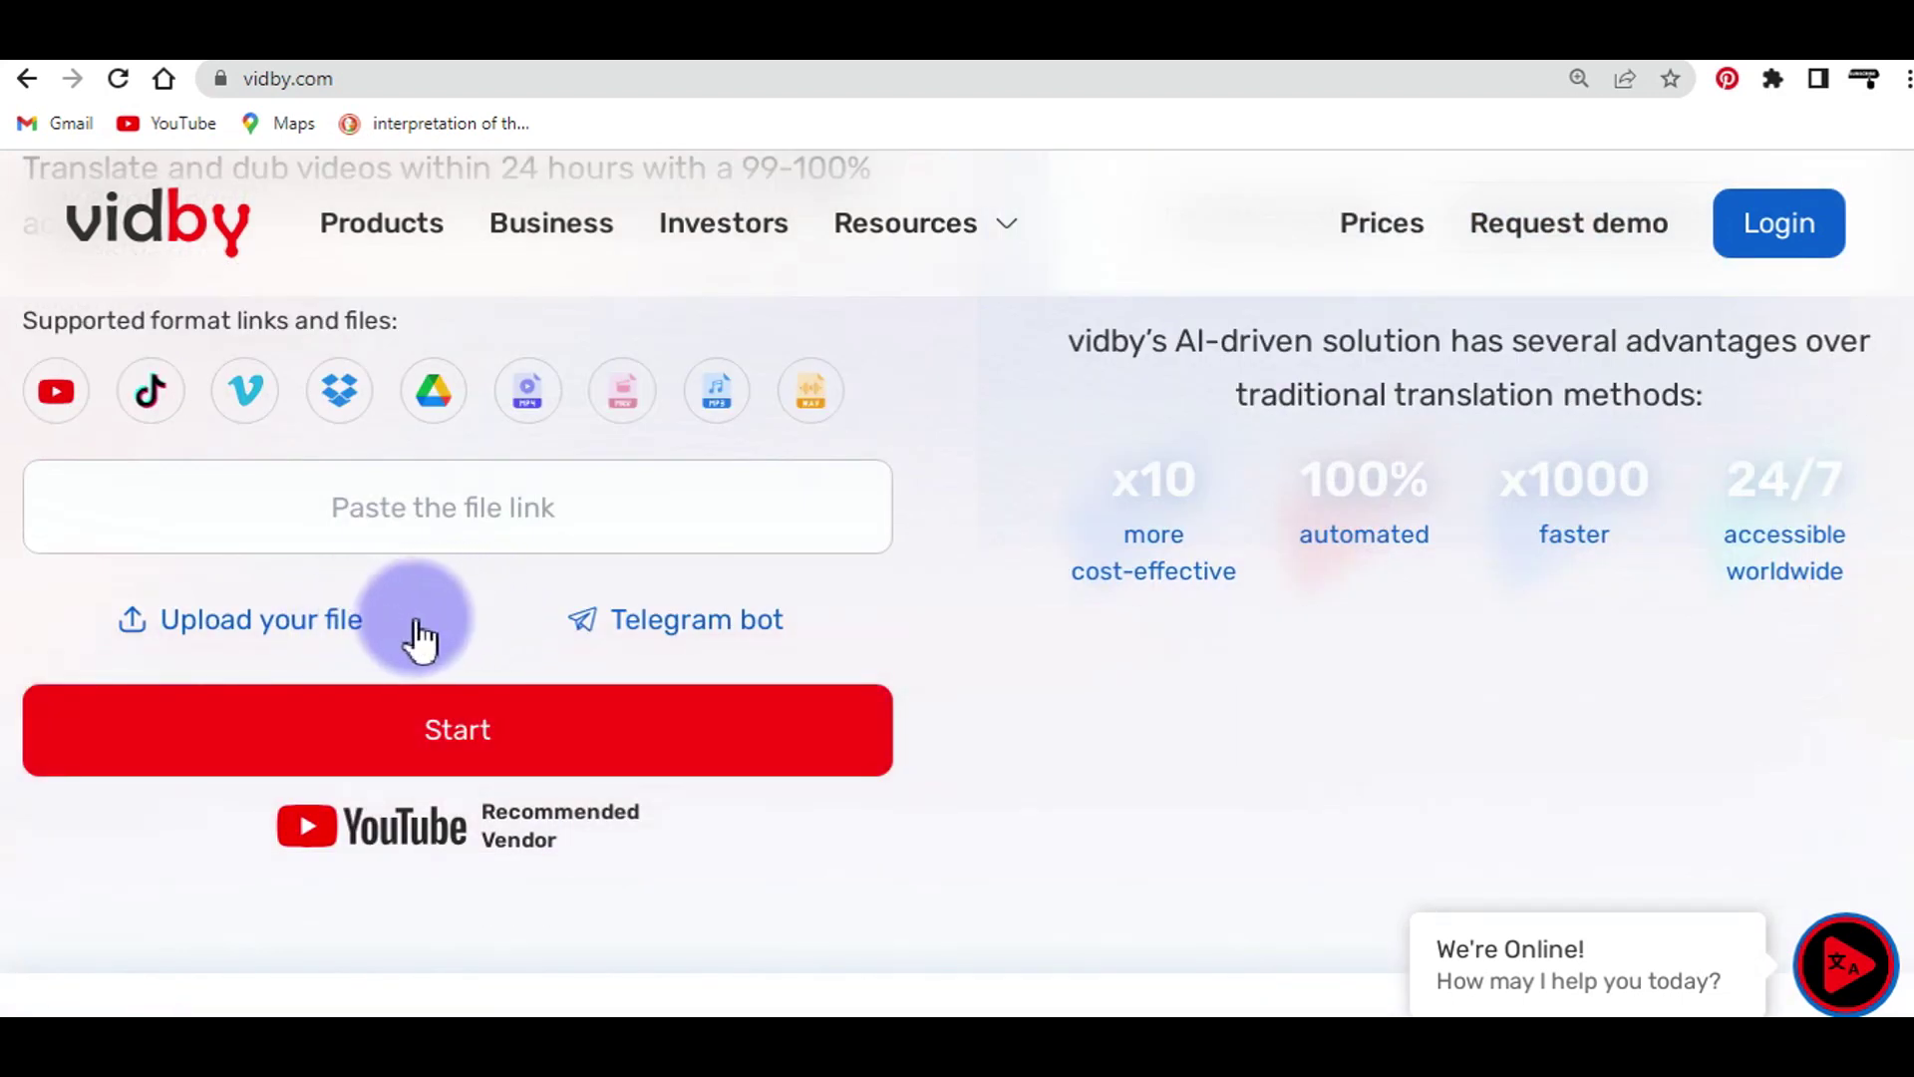
pyautogui.scroll(2, 500, 552)
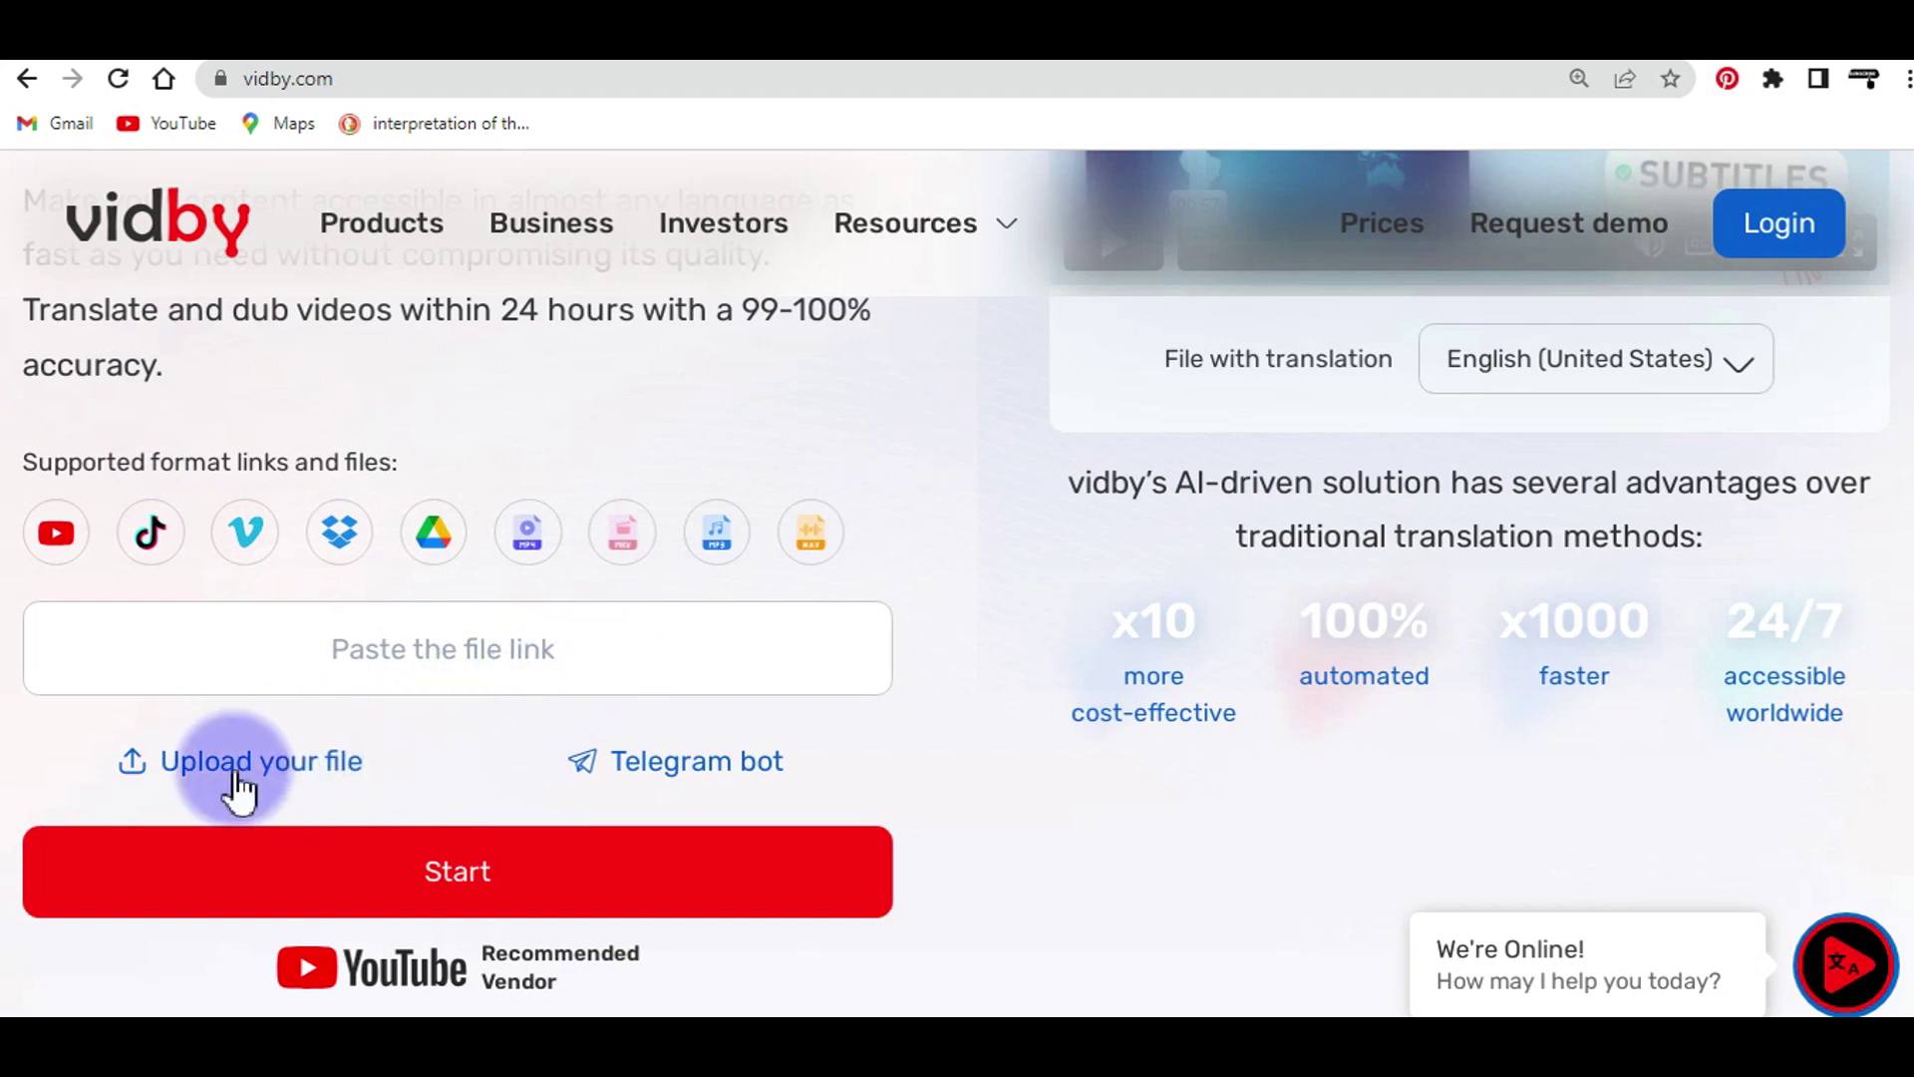
pyautogui.scroll(-1, 344, 782)
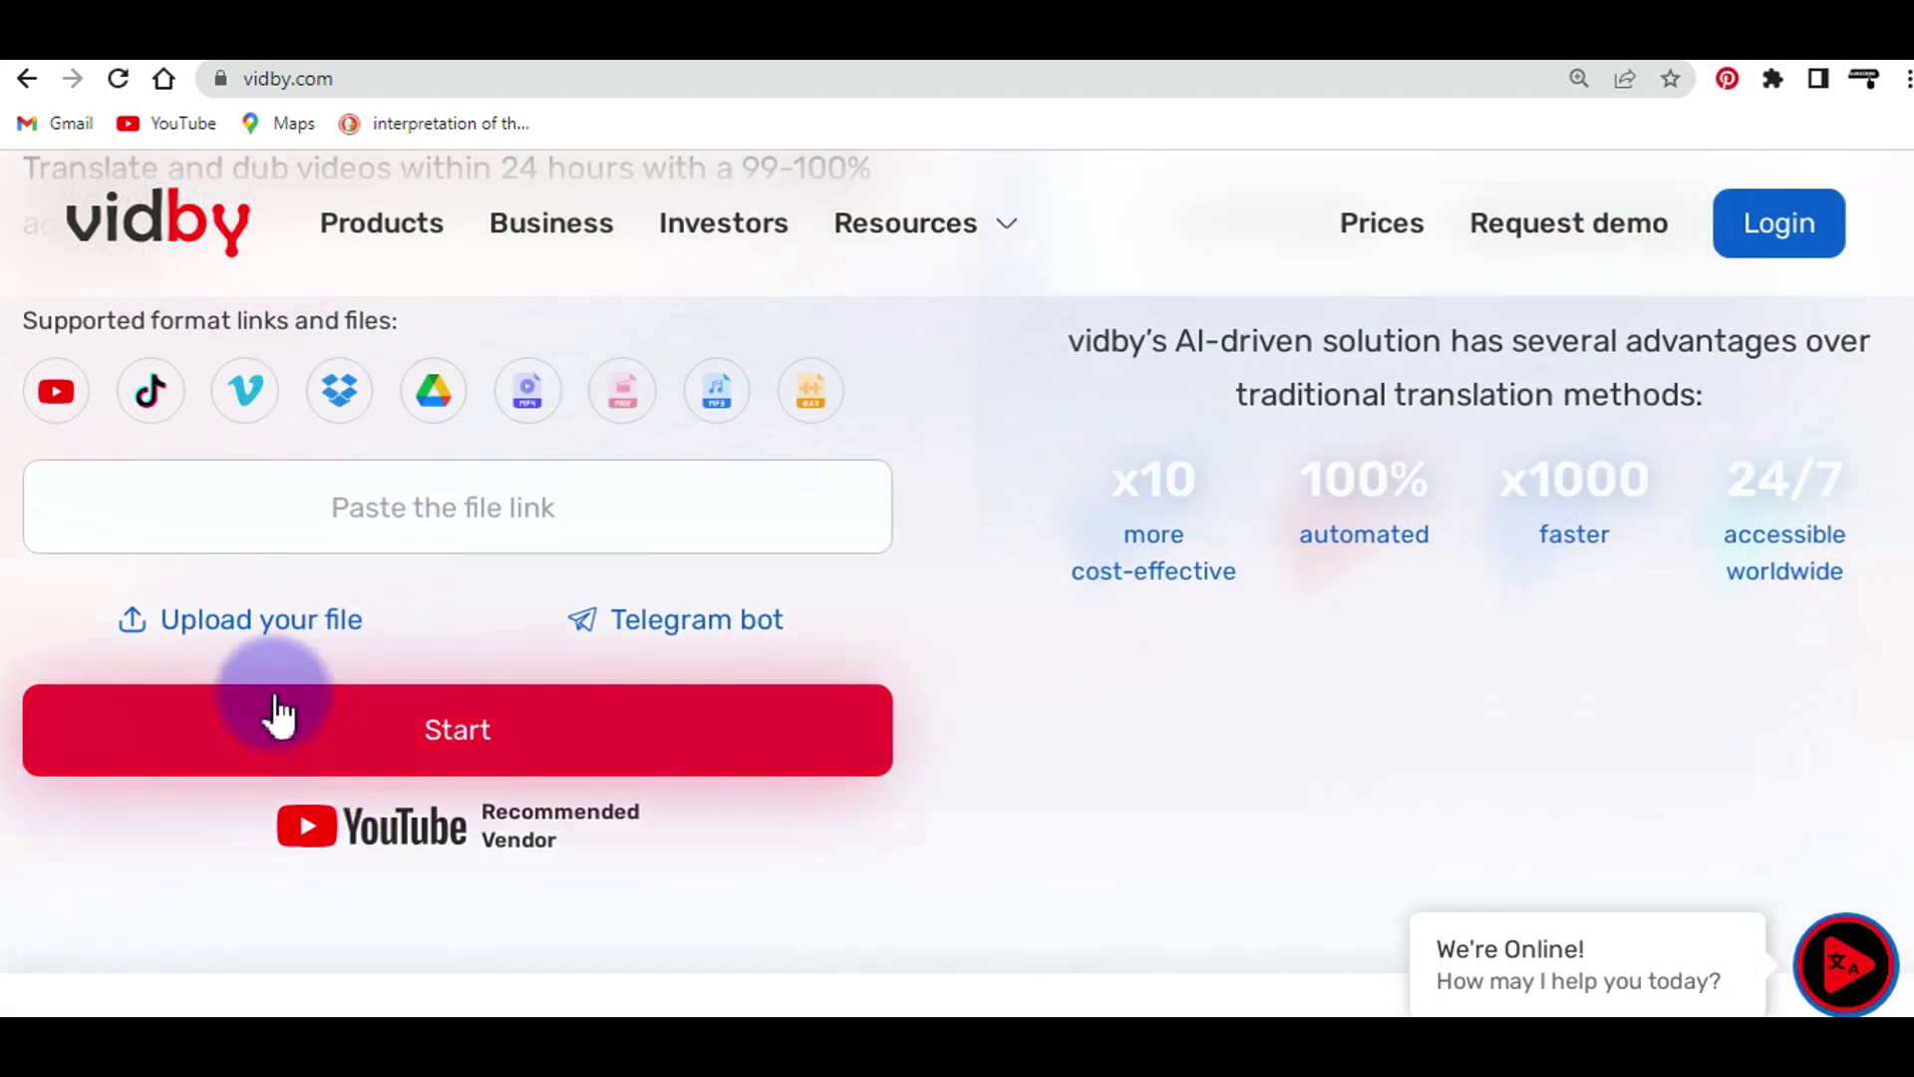
pyautogui.scroll(1, 279, 713)
pyautogui.scroll(1, 279, 713)
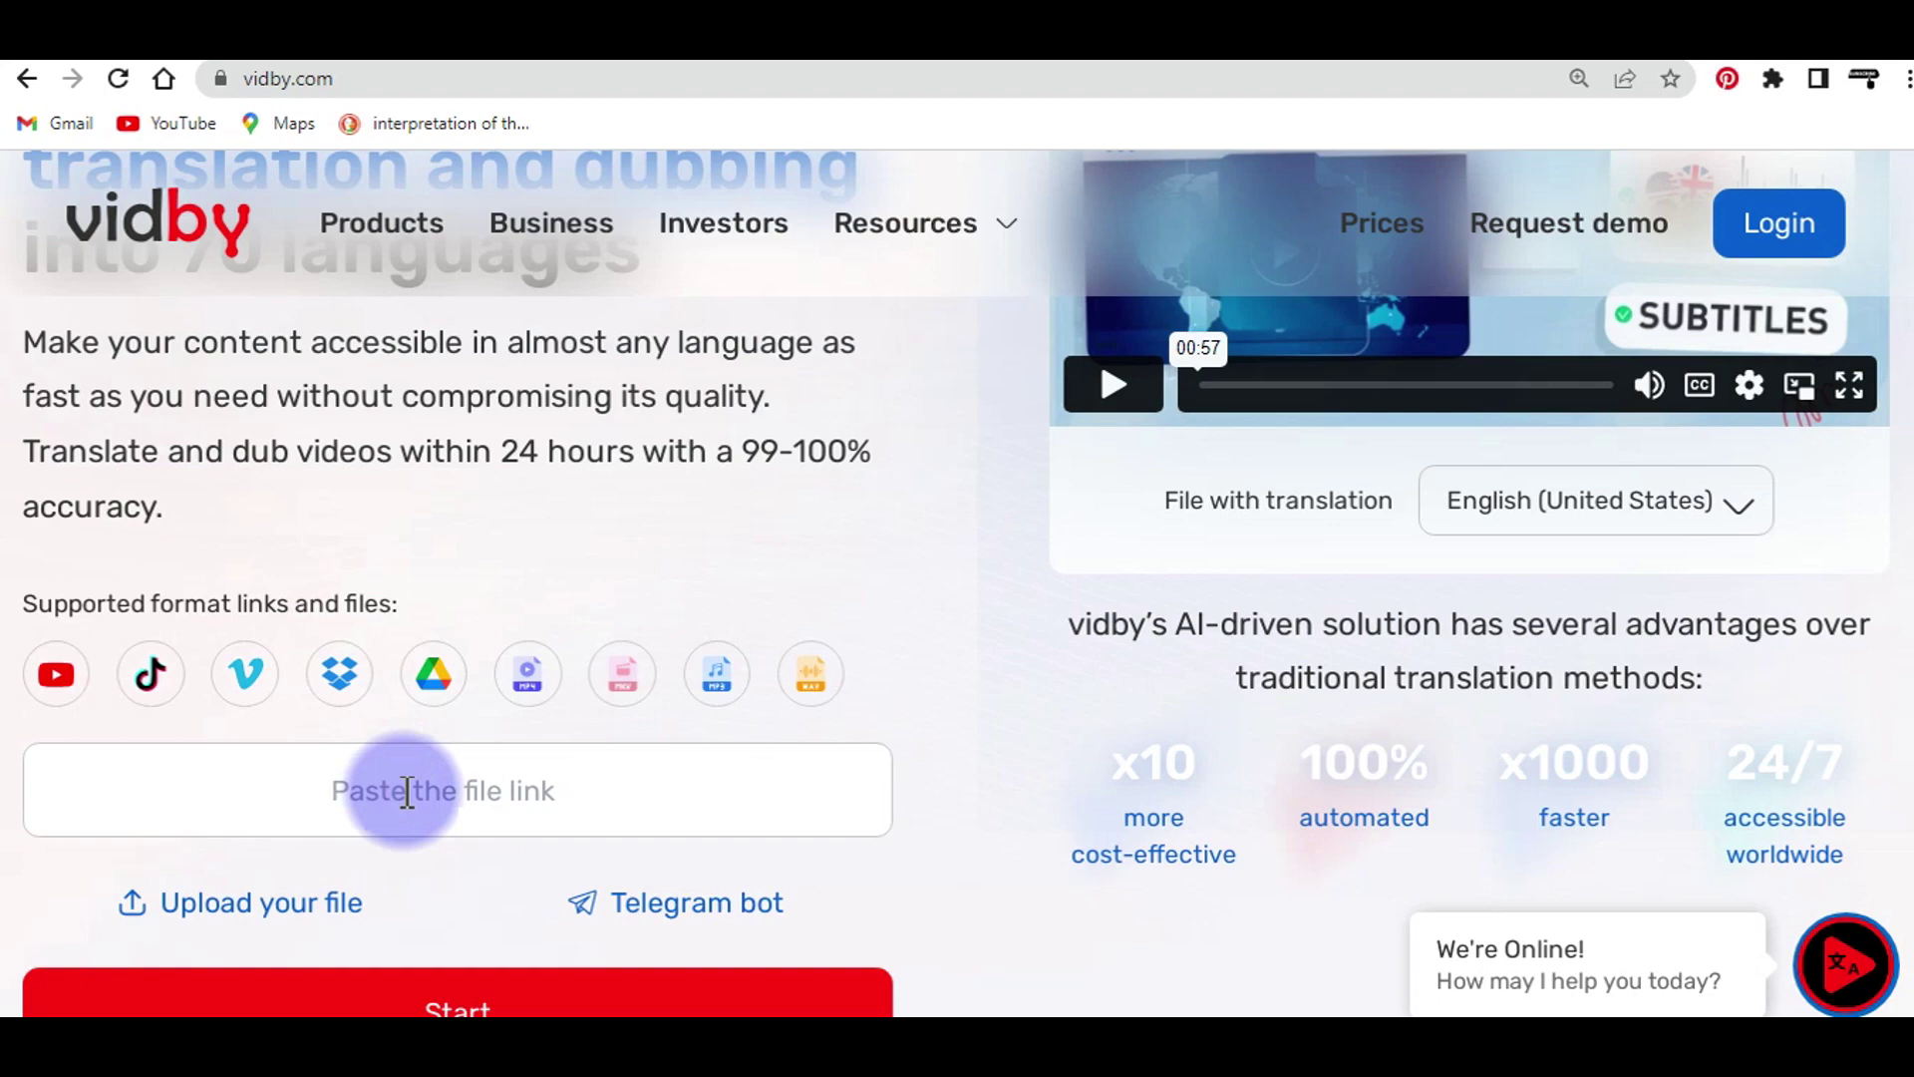
pyautogui.scroll(-2, 398, 797)
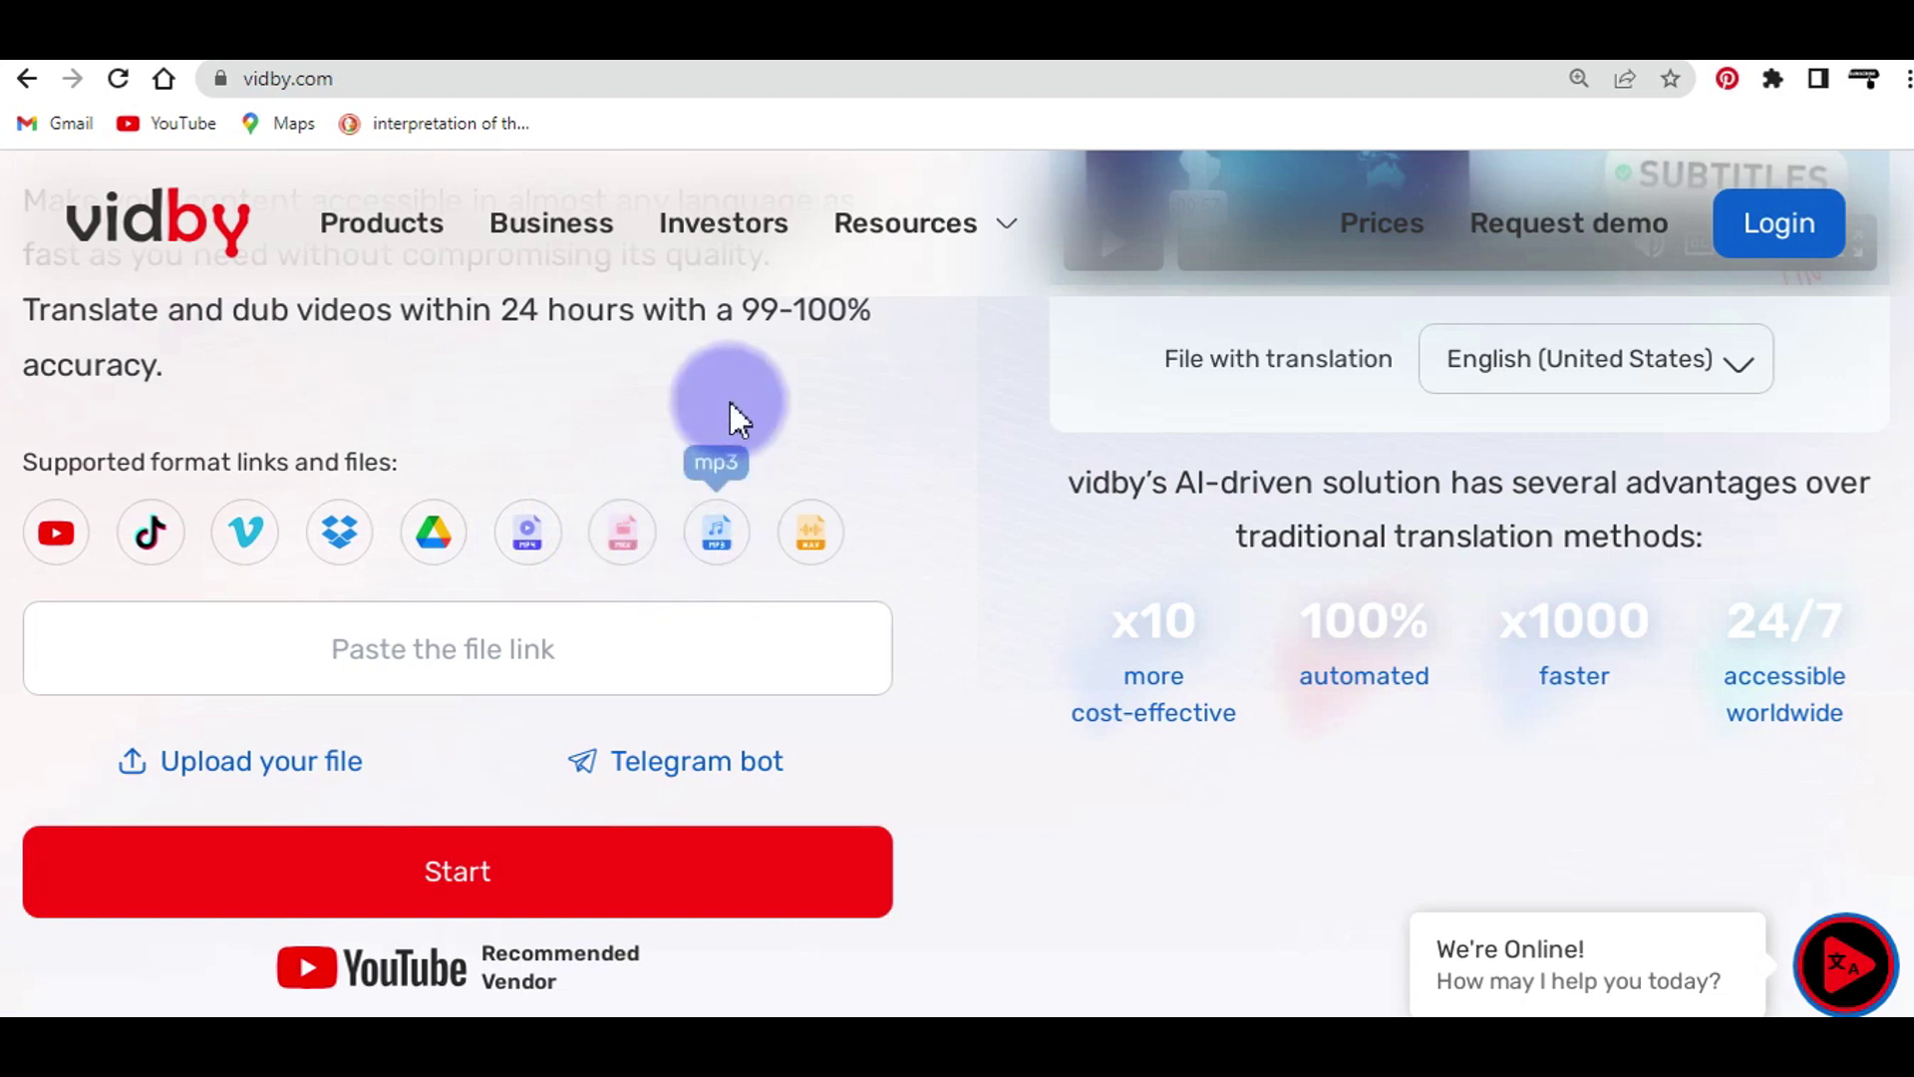
# Step: Switch to the MTurk worker page and review its audio transcription and content translation tasks
pyautogui.click(654, 40)
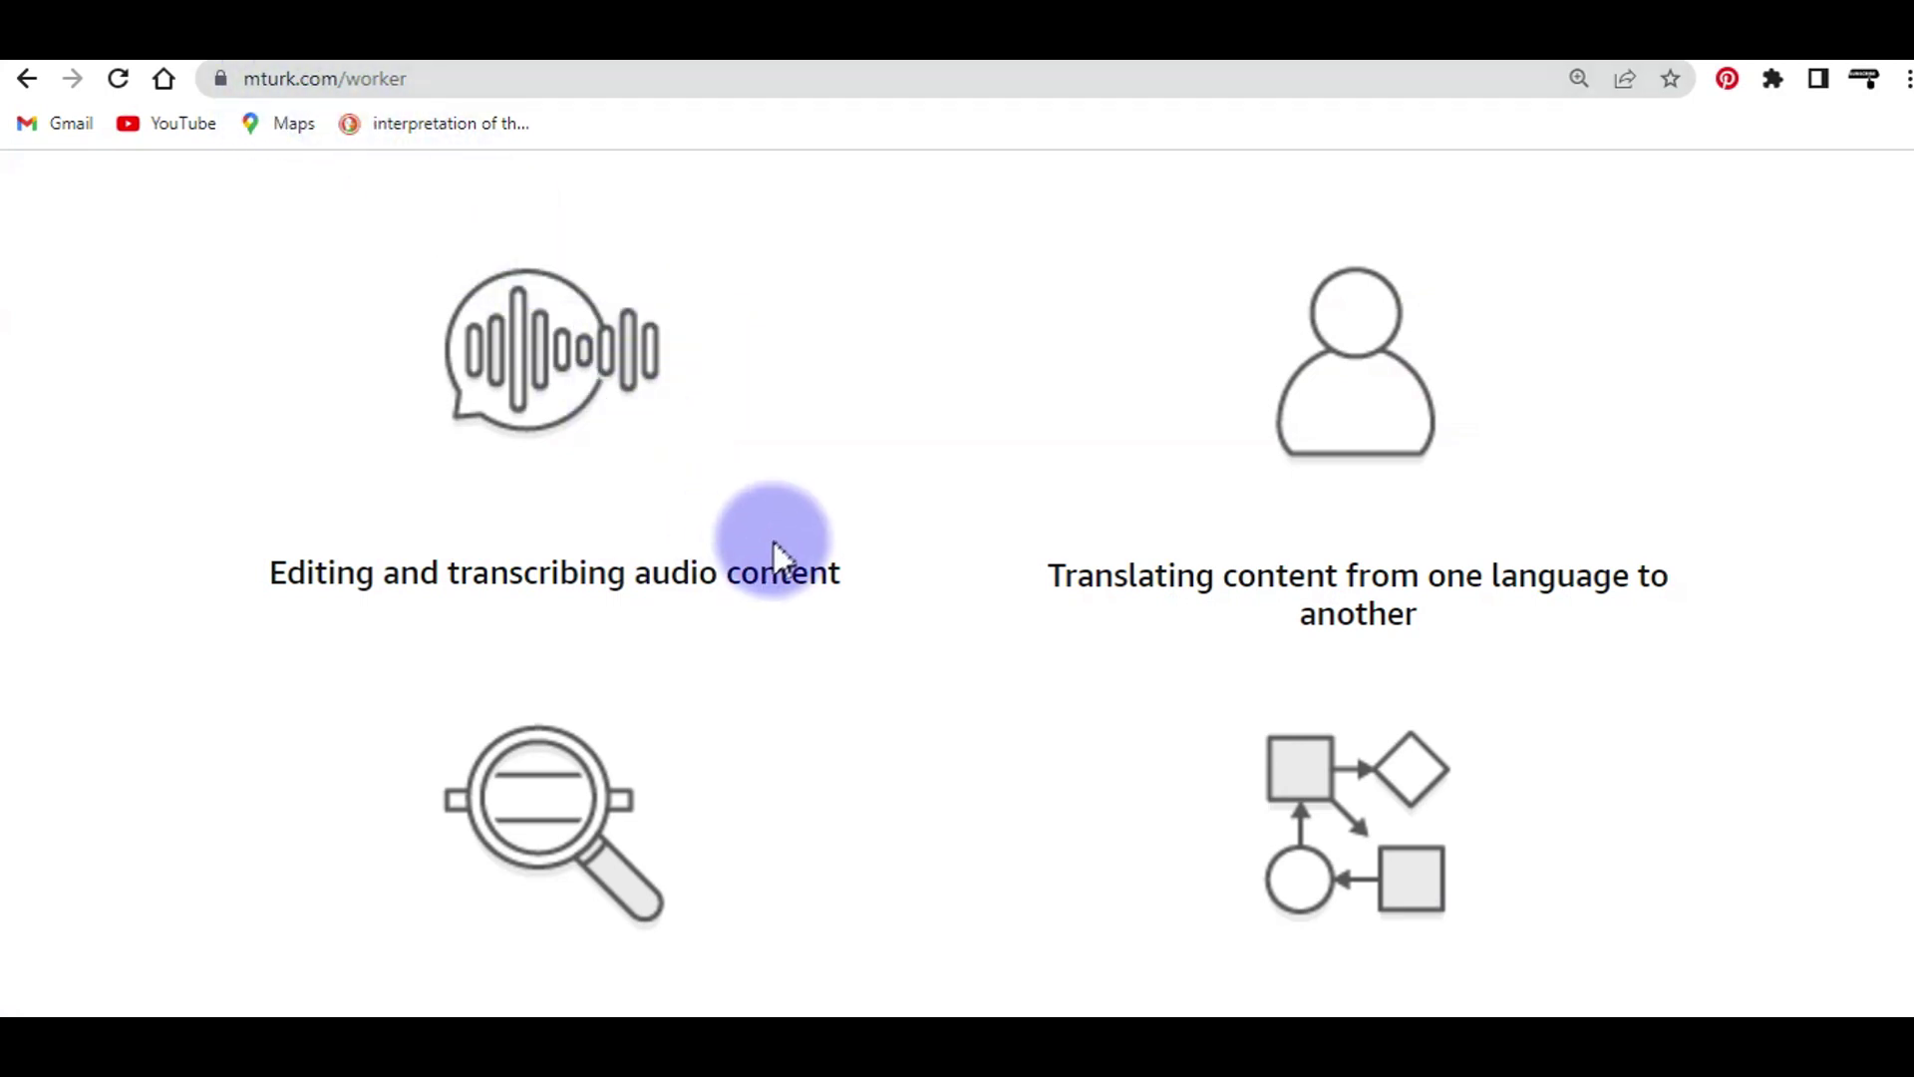
pyautogui.scroll(4, 775, 538)
pyautogui.scroll(5, 776, 539)
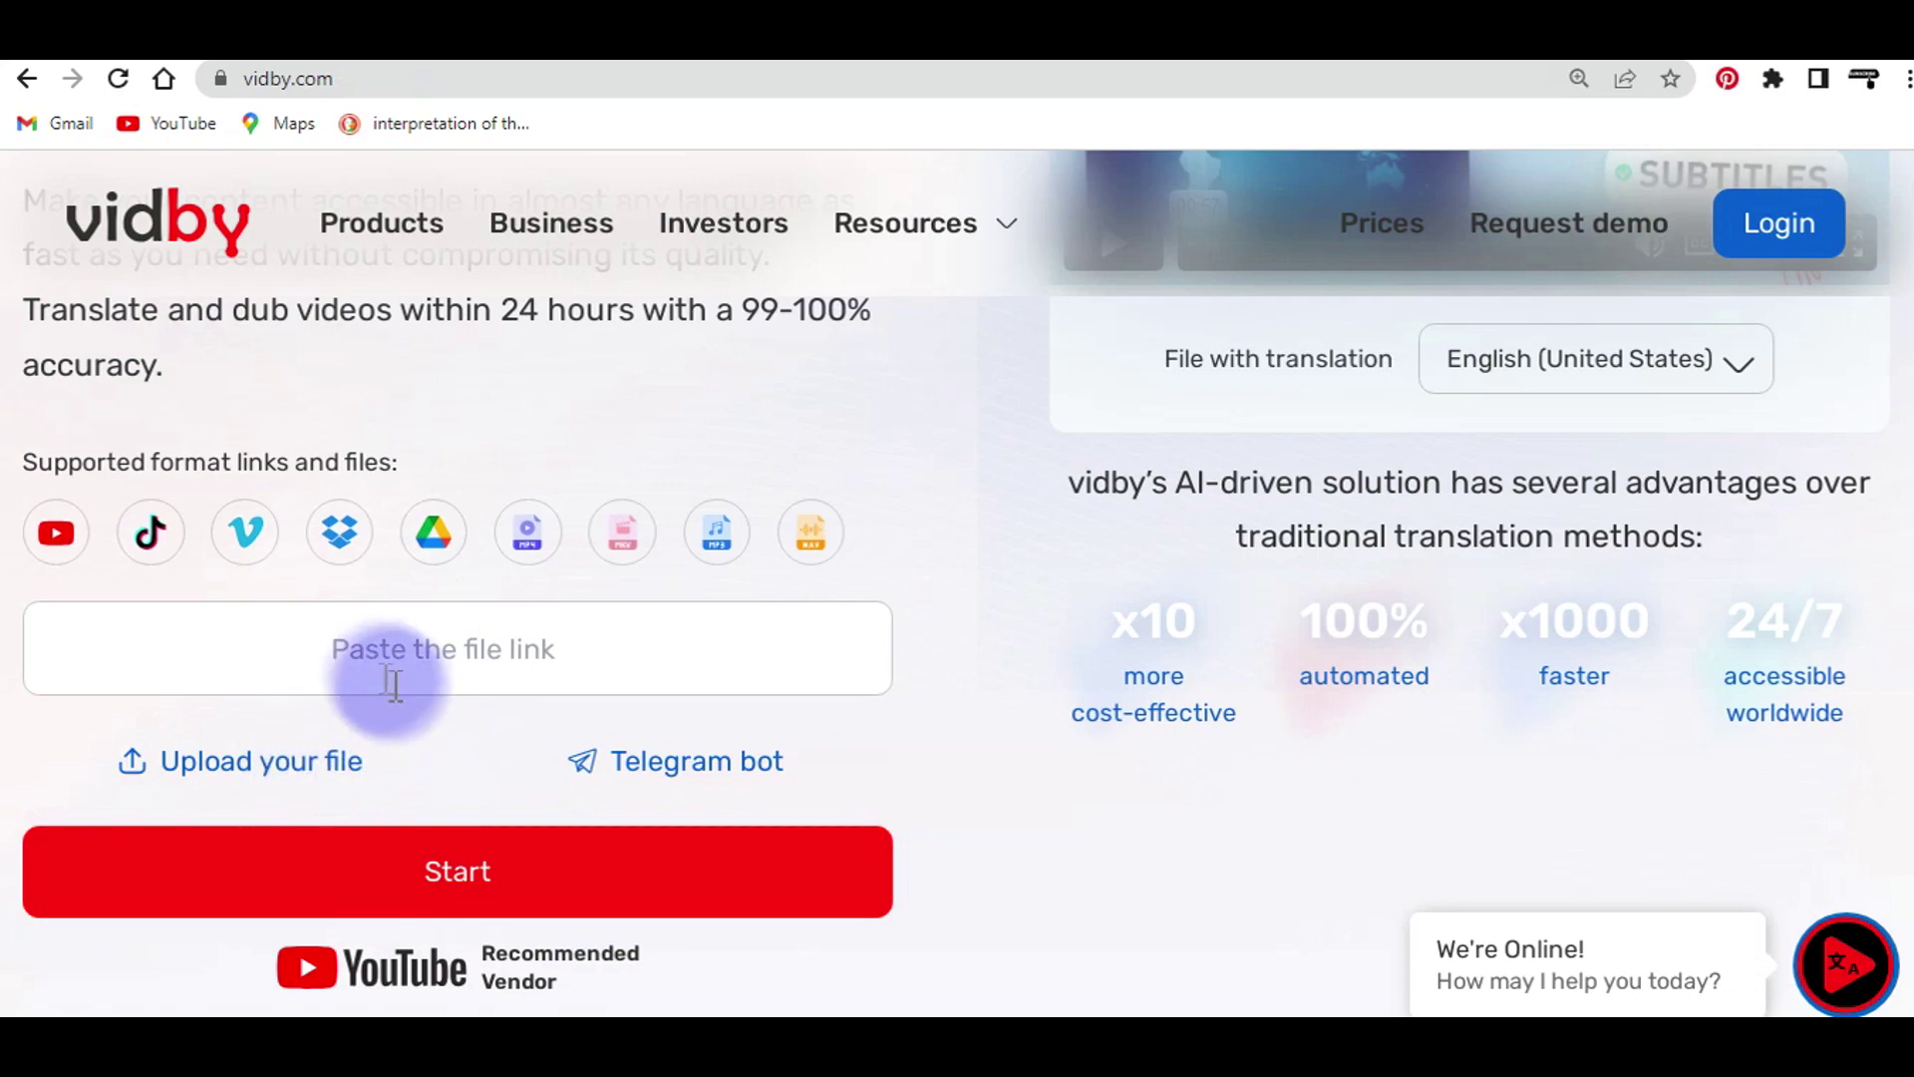
# Step: Look over the rest of the vidby homepage, from the supported formats down to the footer
pyautogui.scroll(2, 371, 659)
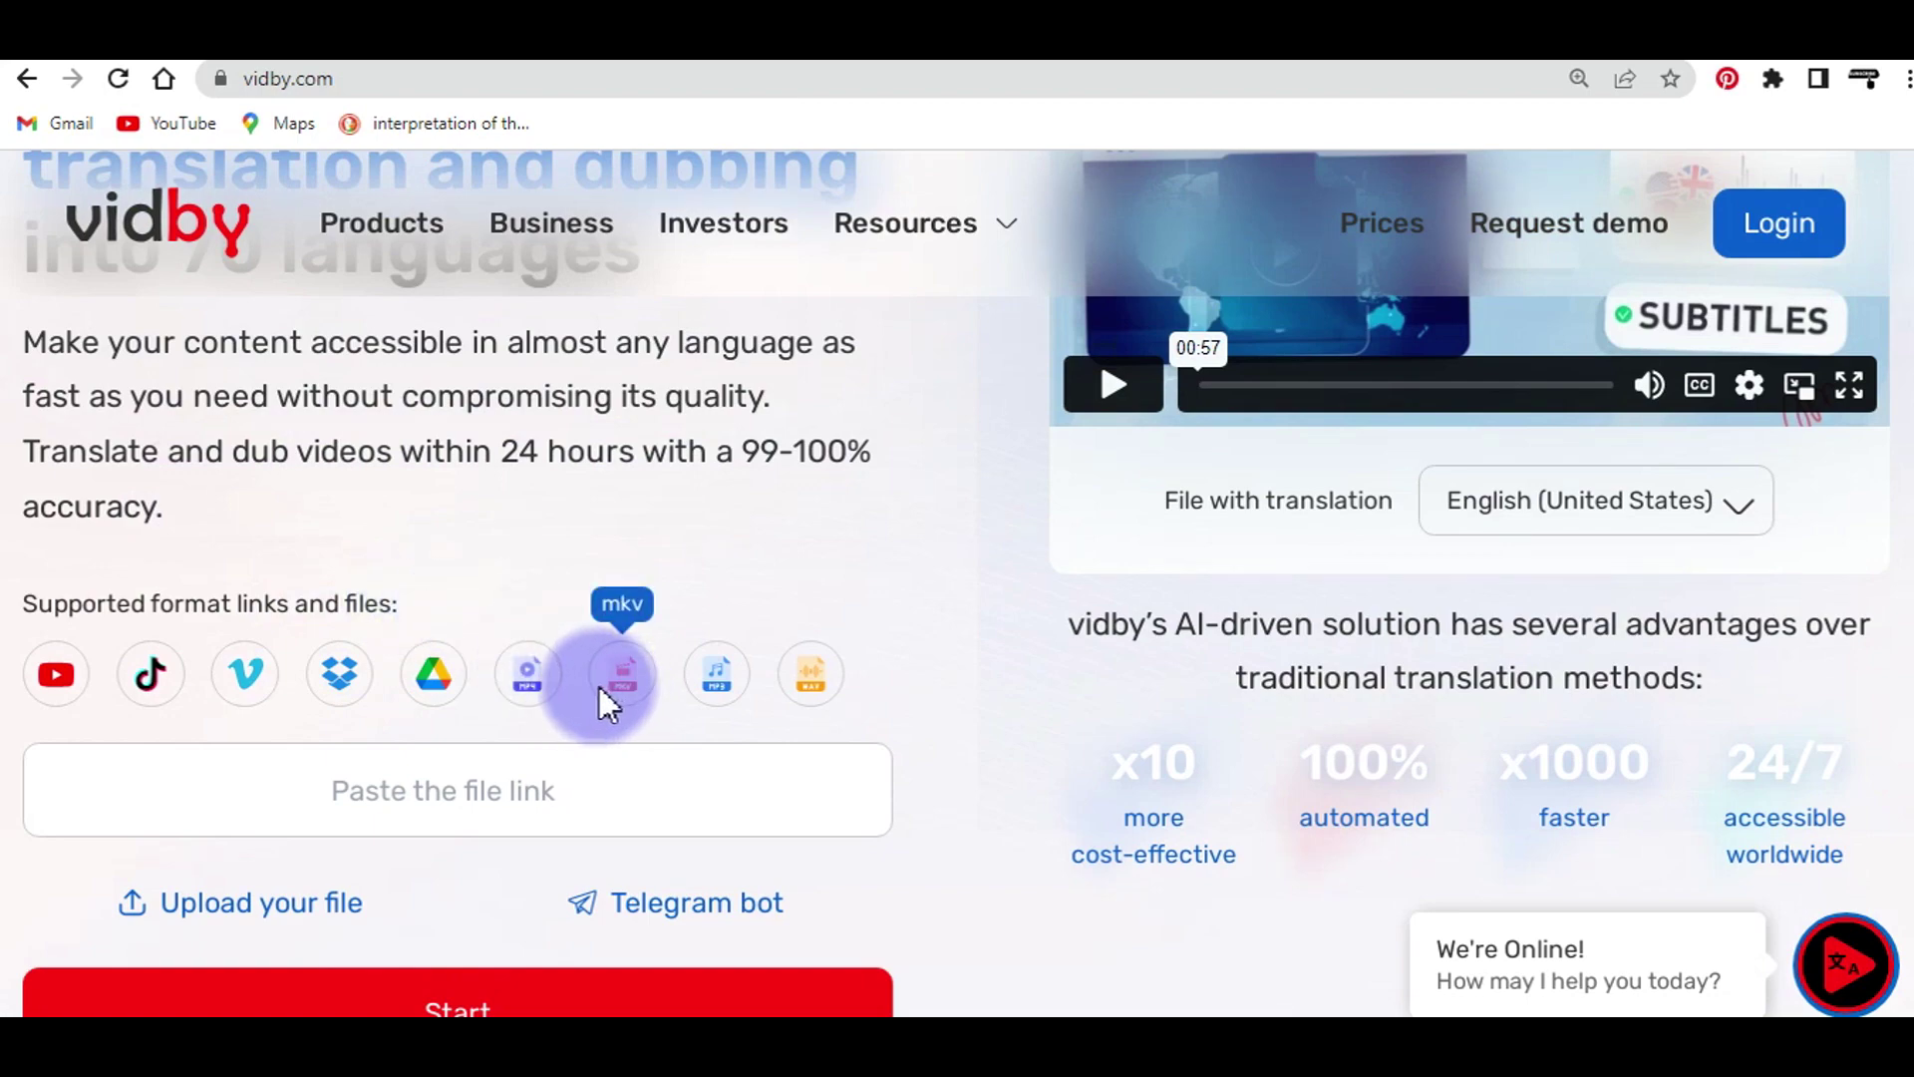
pyautogui.scroll(-6, 610, 703)
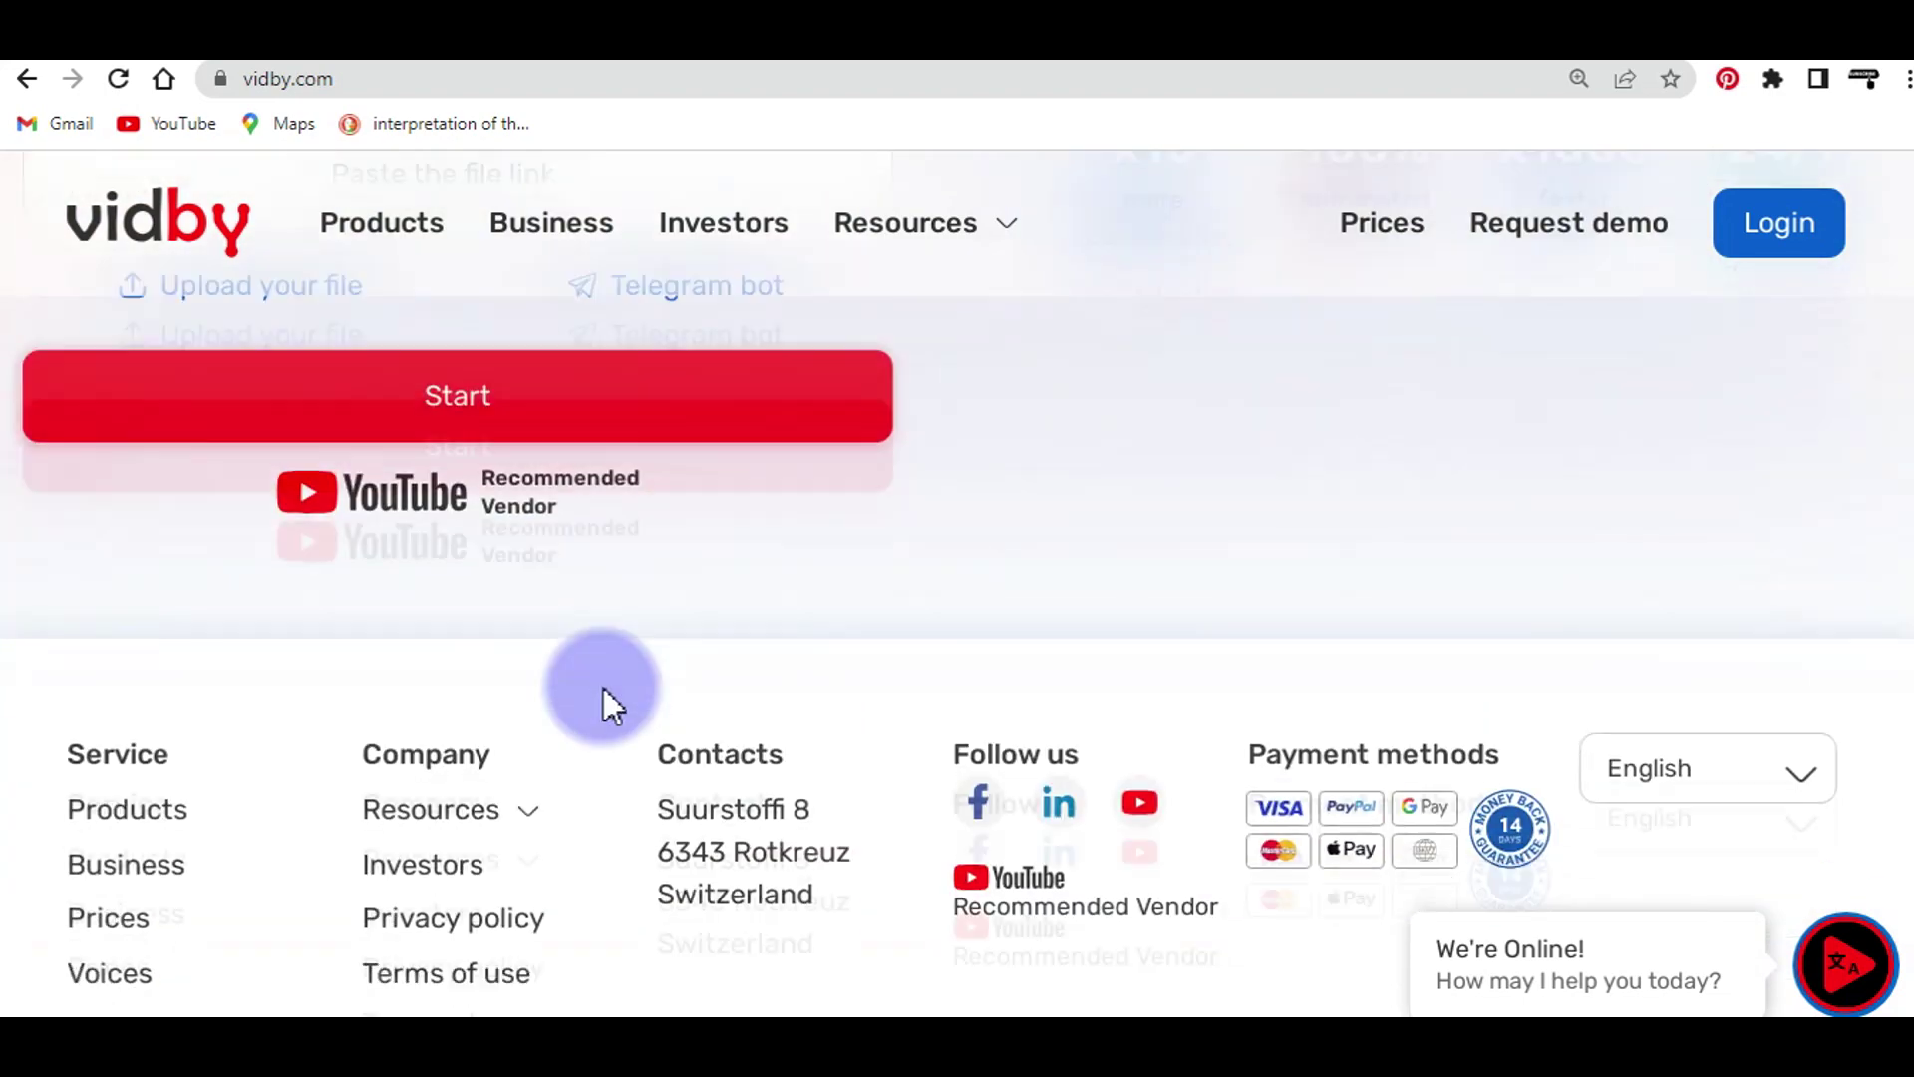
pyautogui.scroll(8, 602, 688)
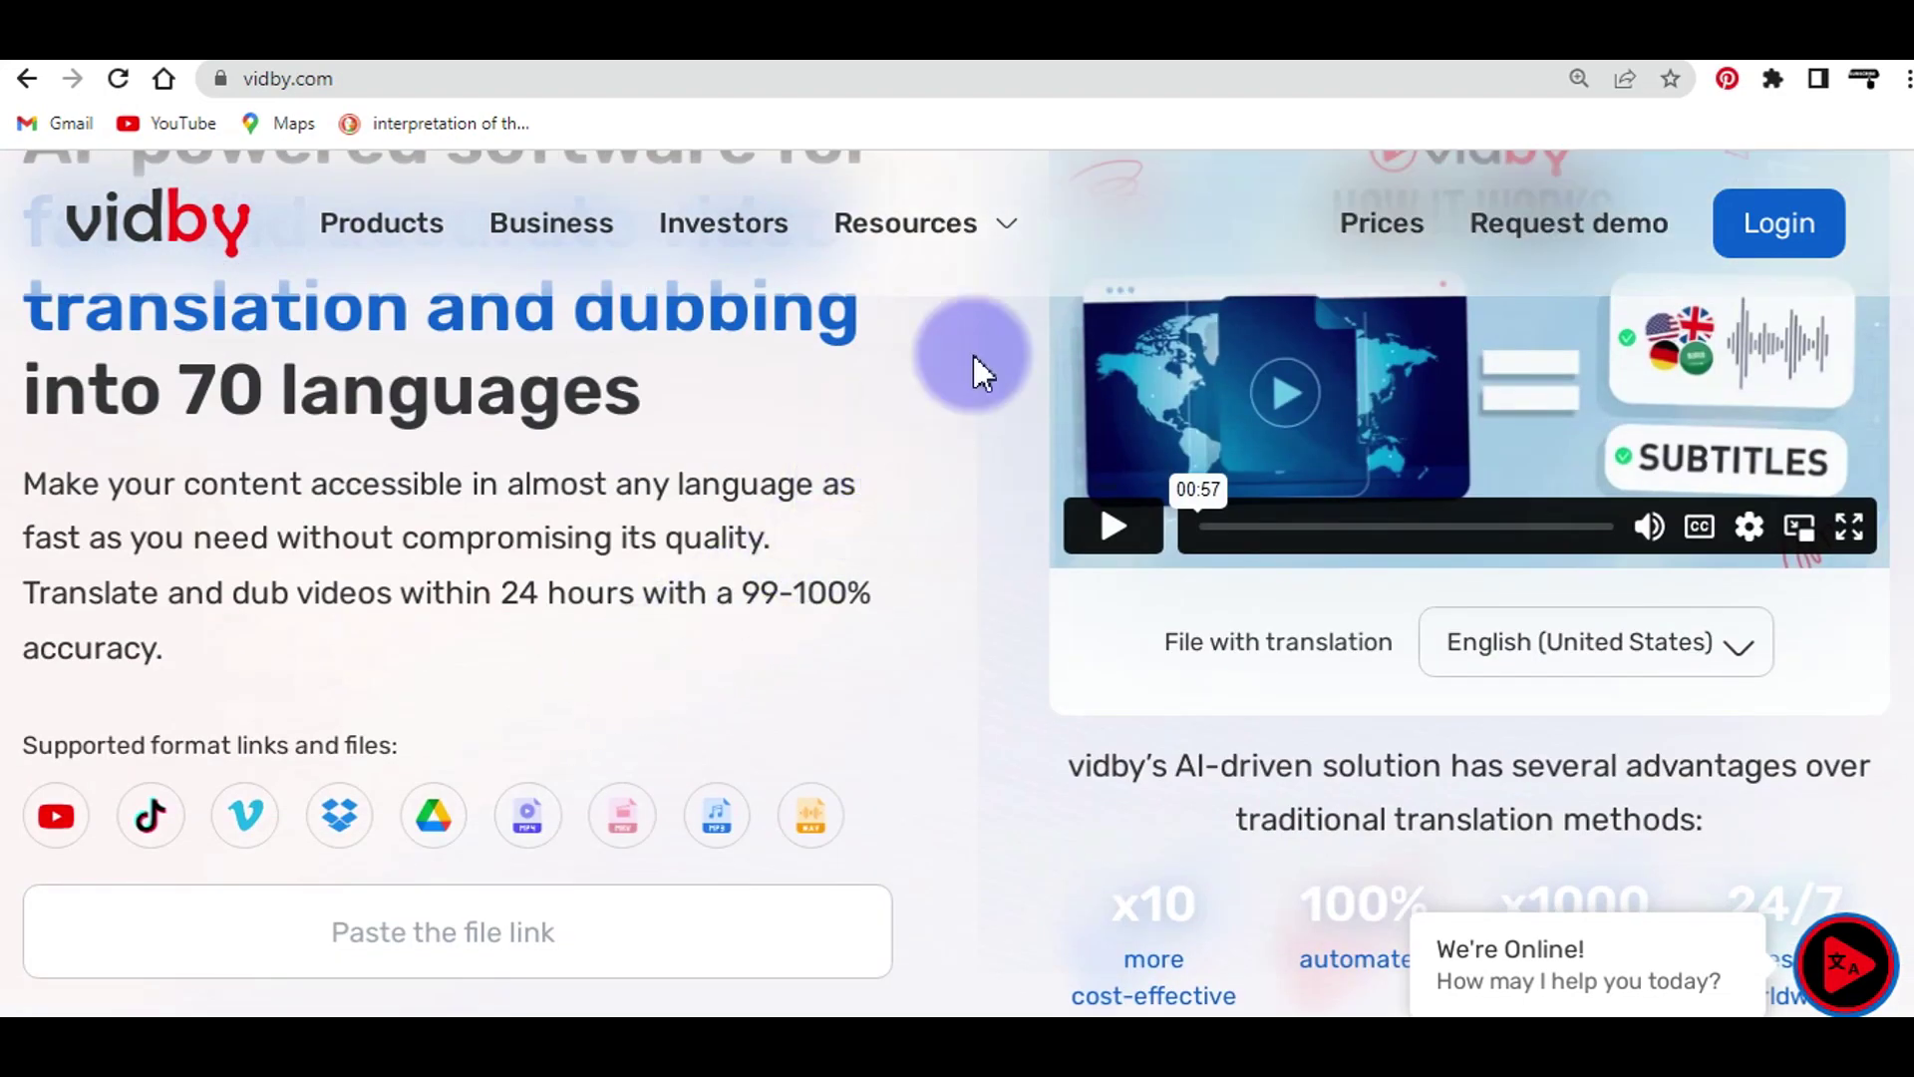
# Step: Switch to the Sonix website and examine its homepage offer for automated transcription and subtitling
pyautogui.click(1201, 58)
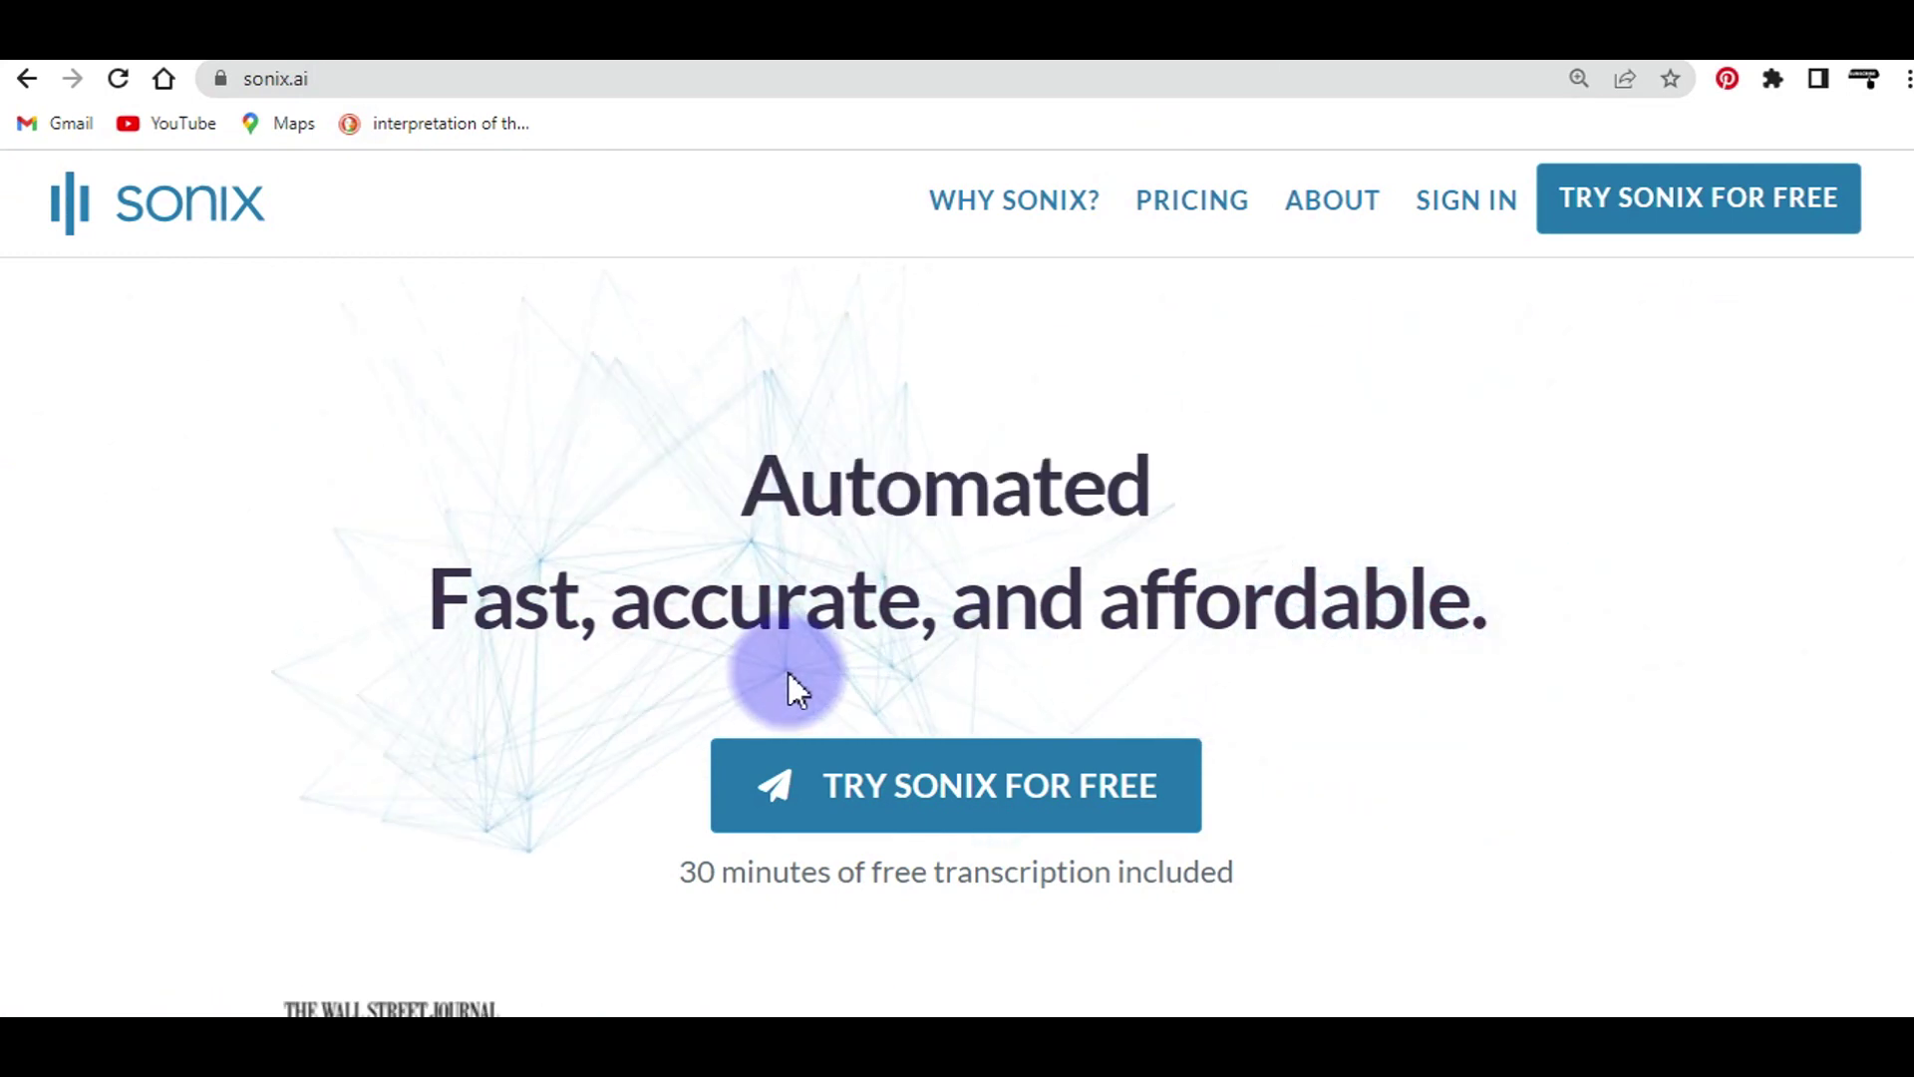
pyautogui.scroll(-1, 788, 678)
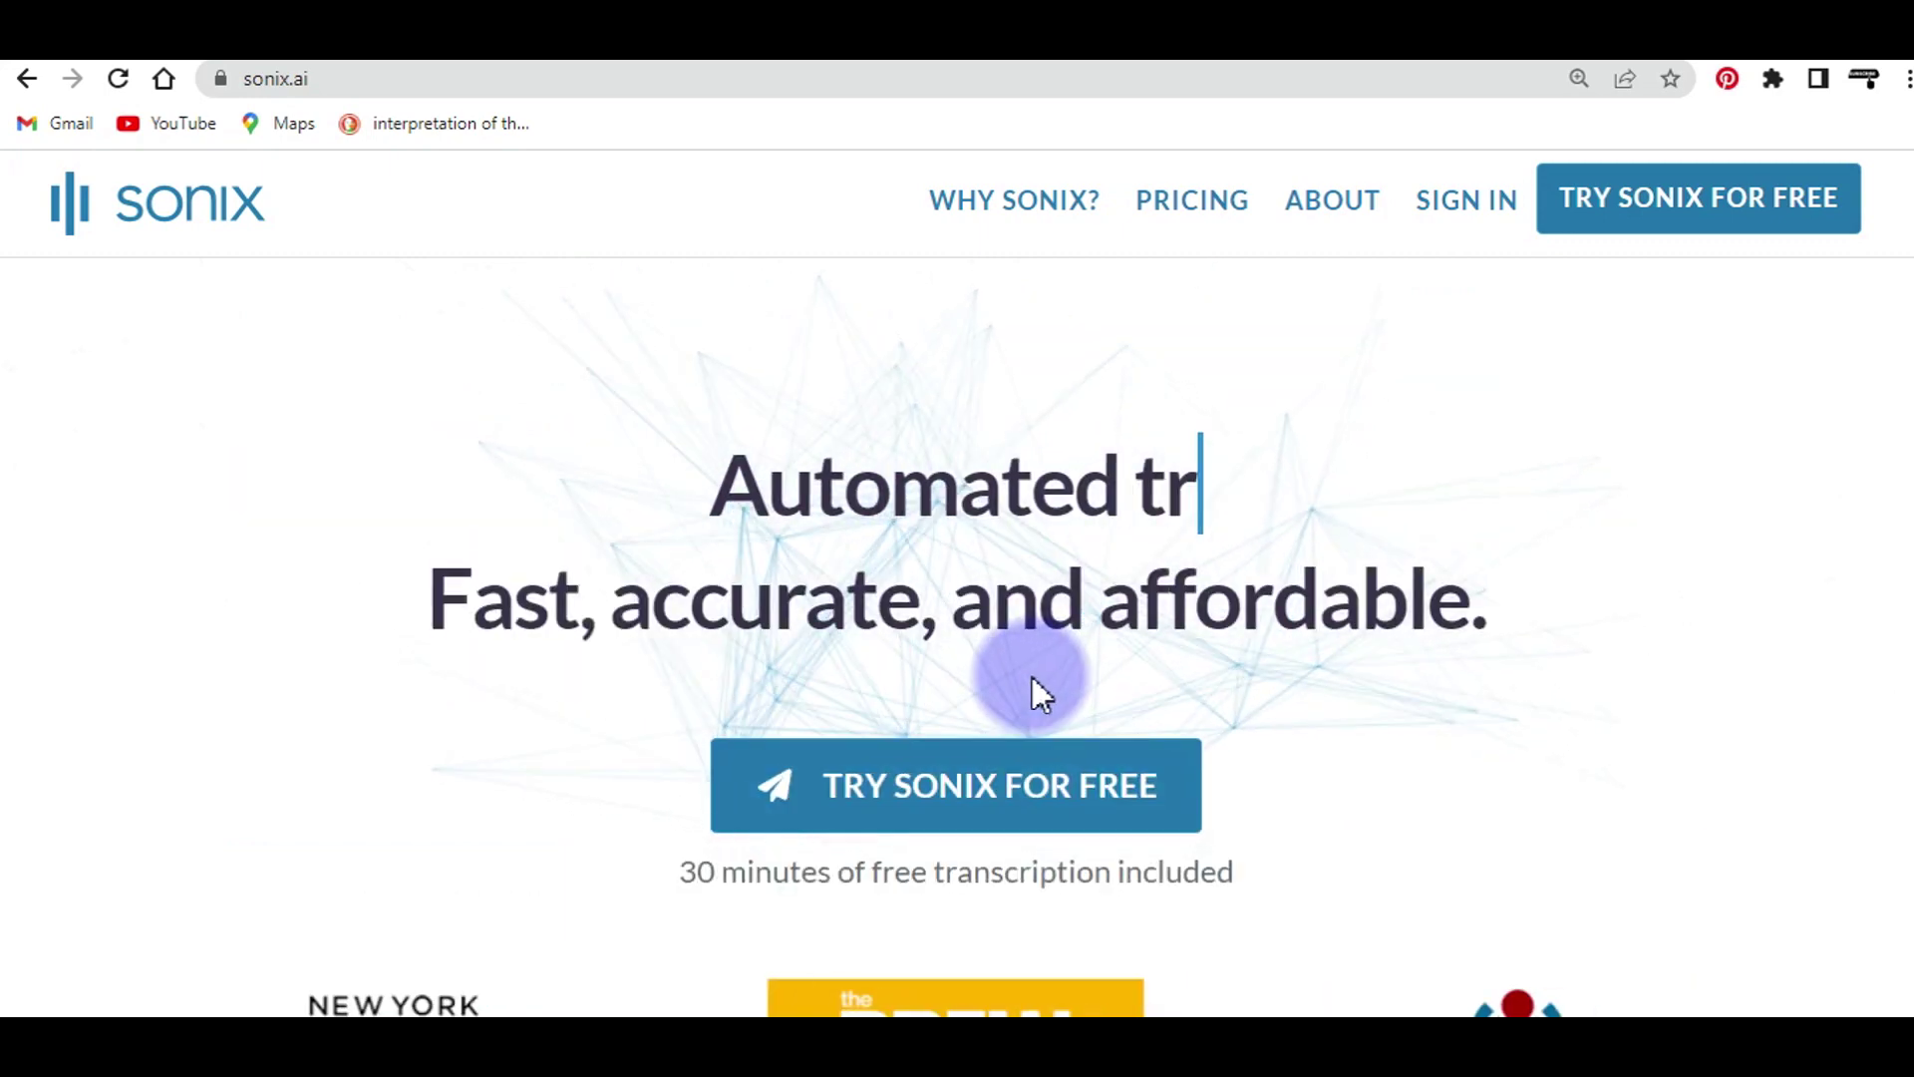
pyautogui.scroll(-4, 874, 663)
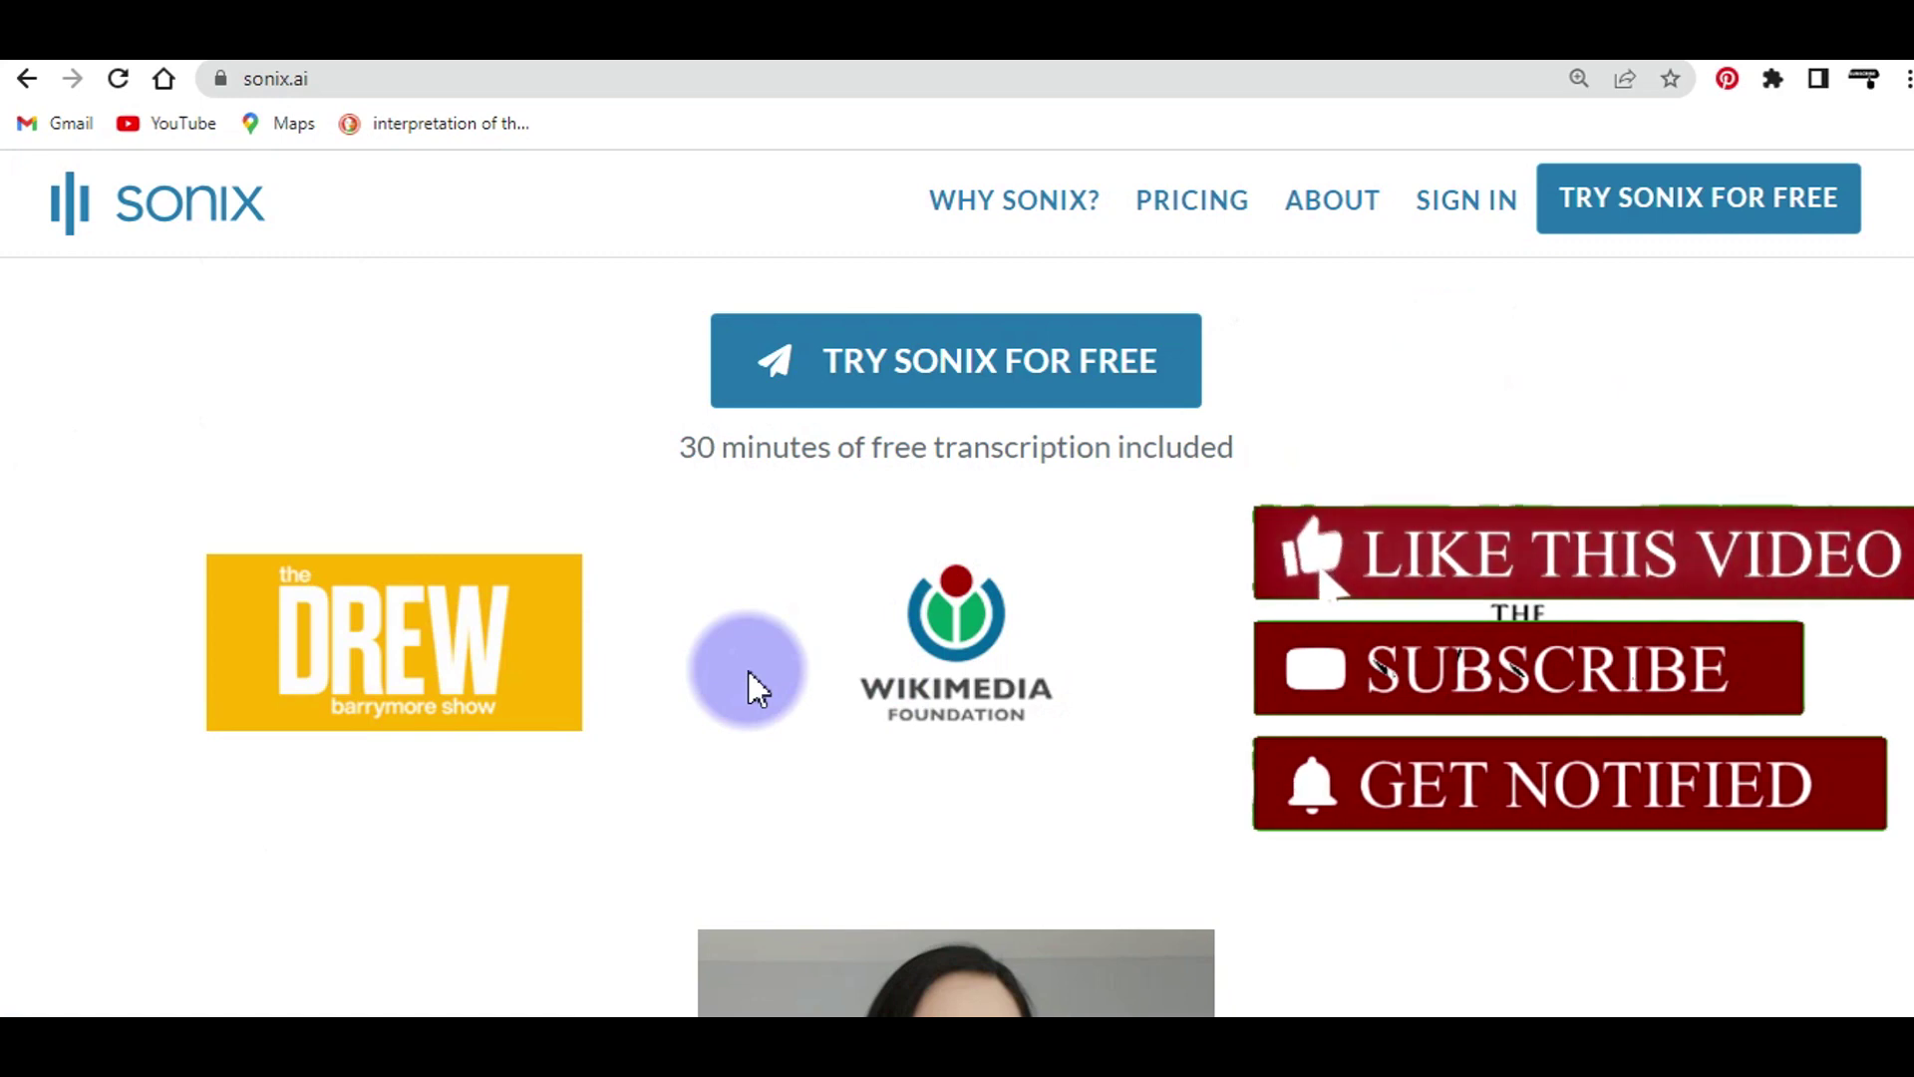
pyautogui.scroll(4, 749, 672)
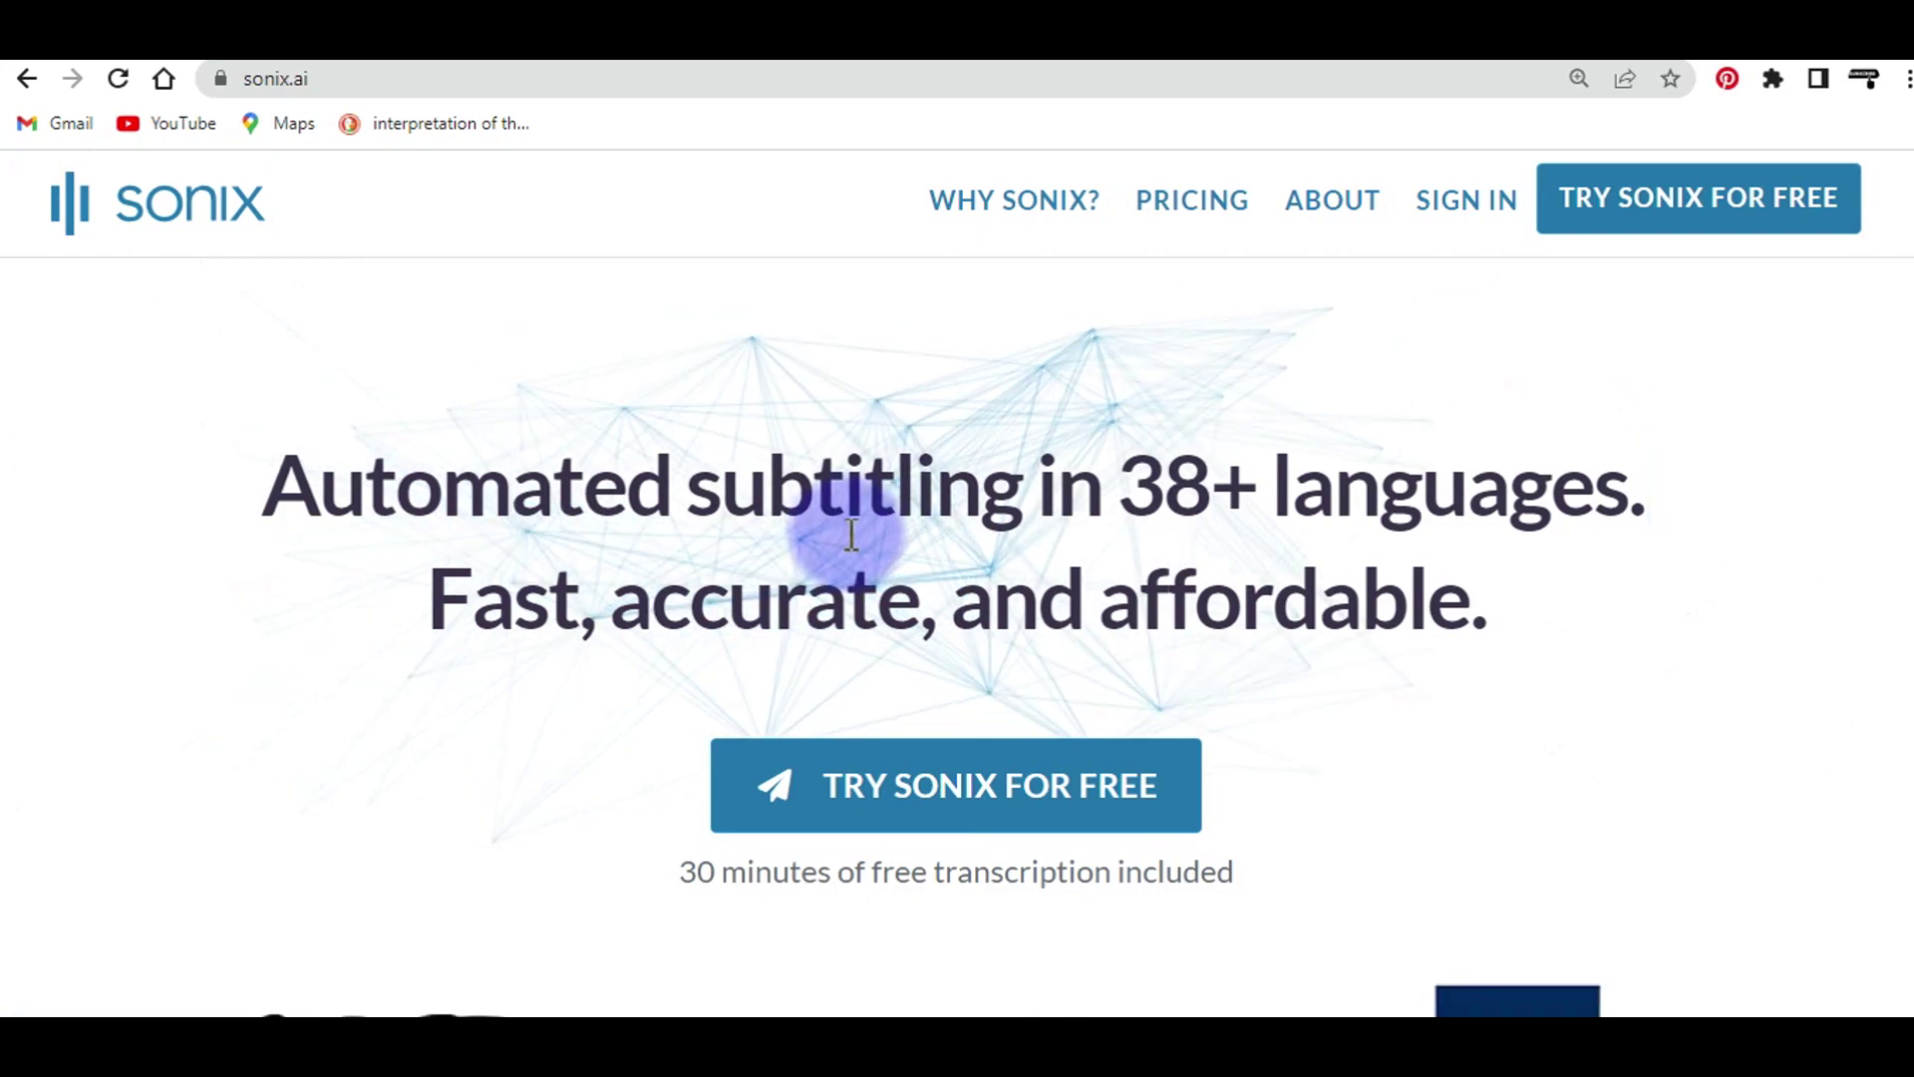
# Step: Look over the Sonix homepage sections on automated transcription and automated translation, and return to its beginning
pyautogui.scroll(-20, 851, 535)
pyautogui.scroll(10, 850, 529)
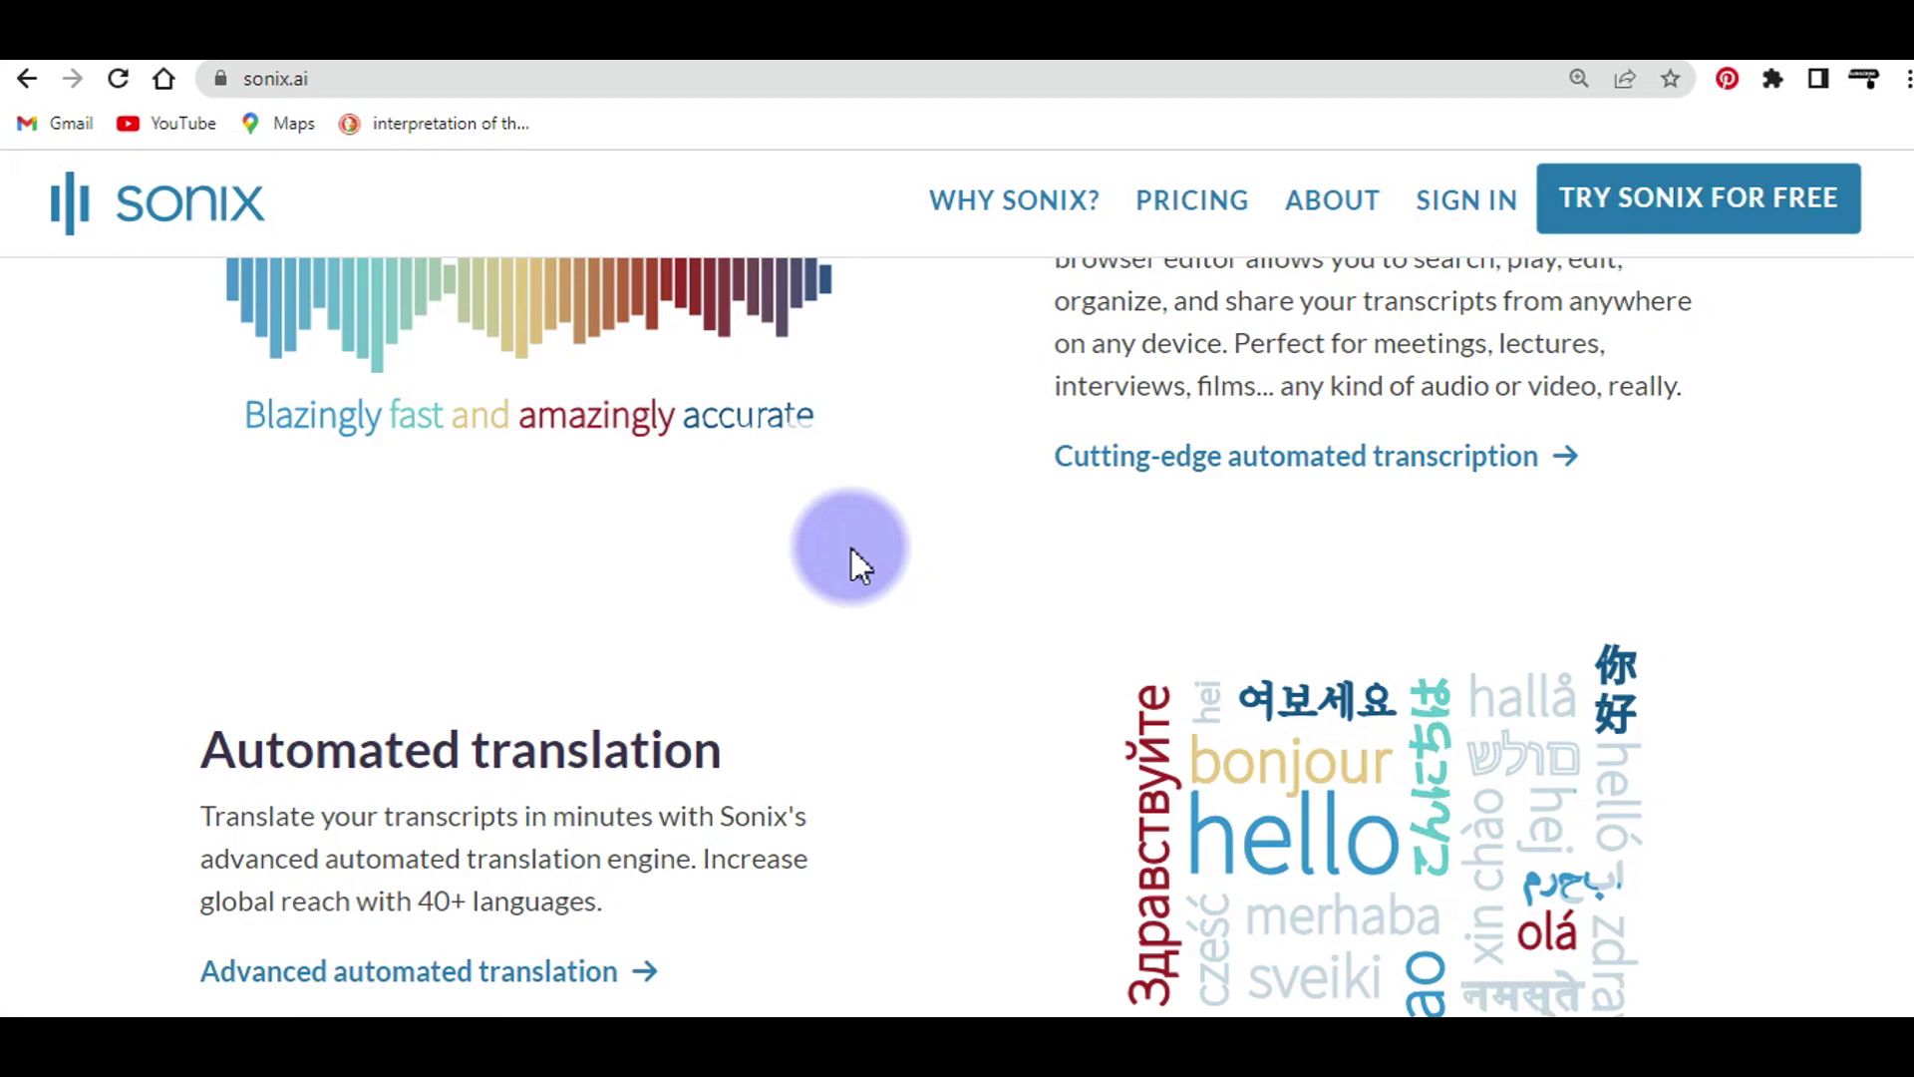
pyautogui.scroll(10, 852, 548)
pyautogui.scroll(7, 851, 561)
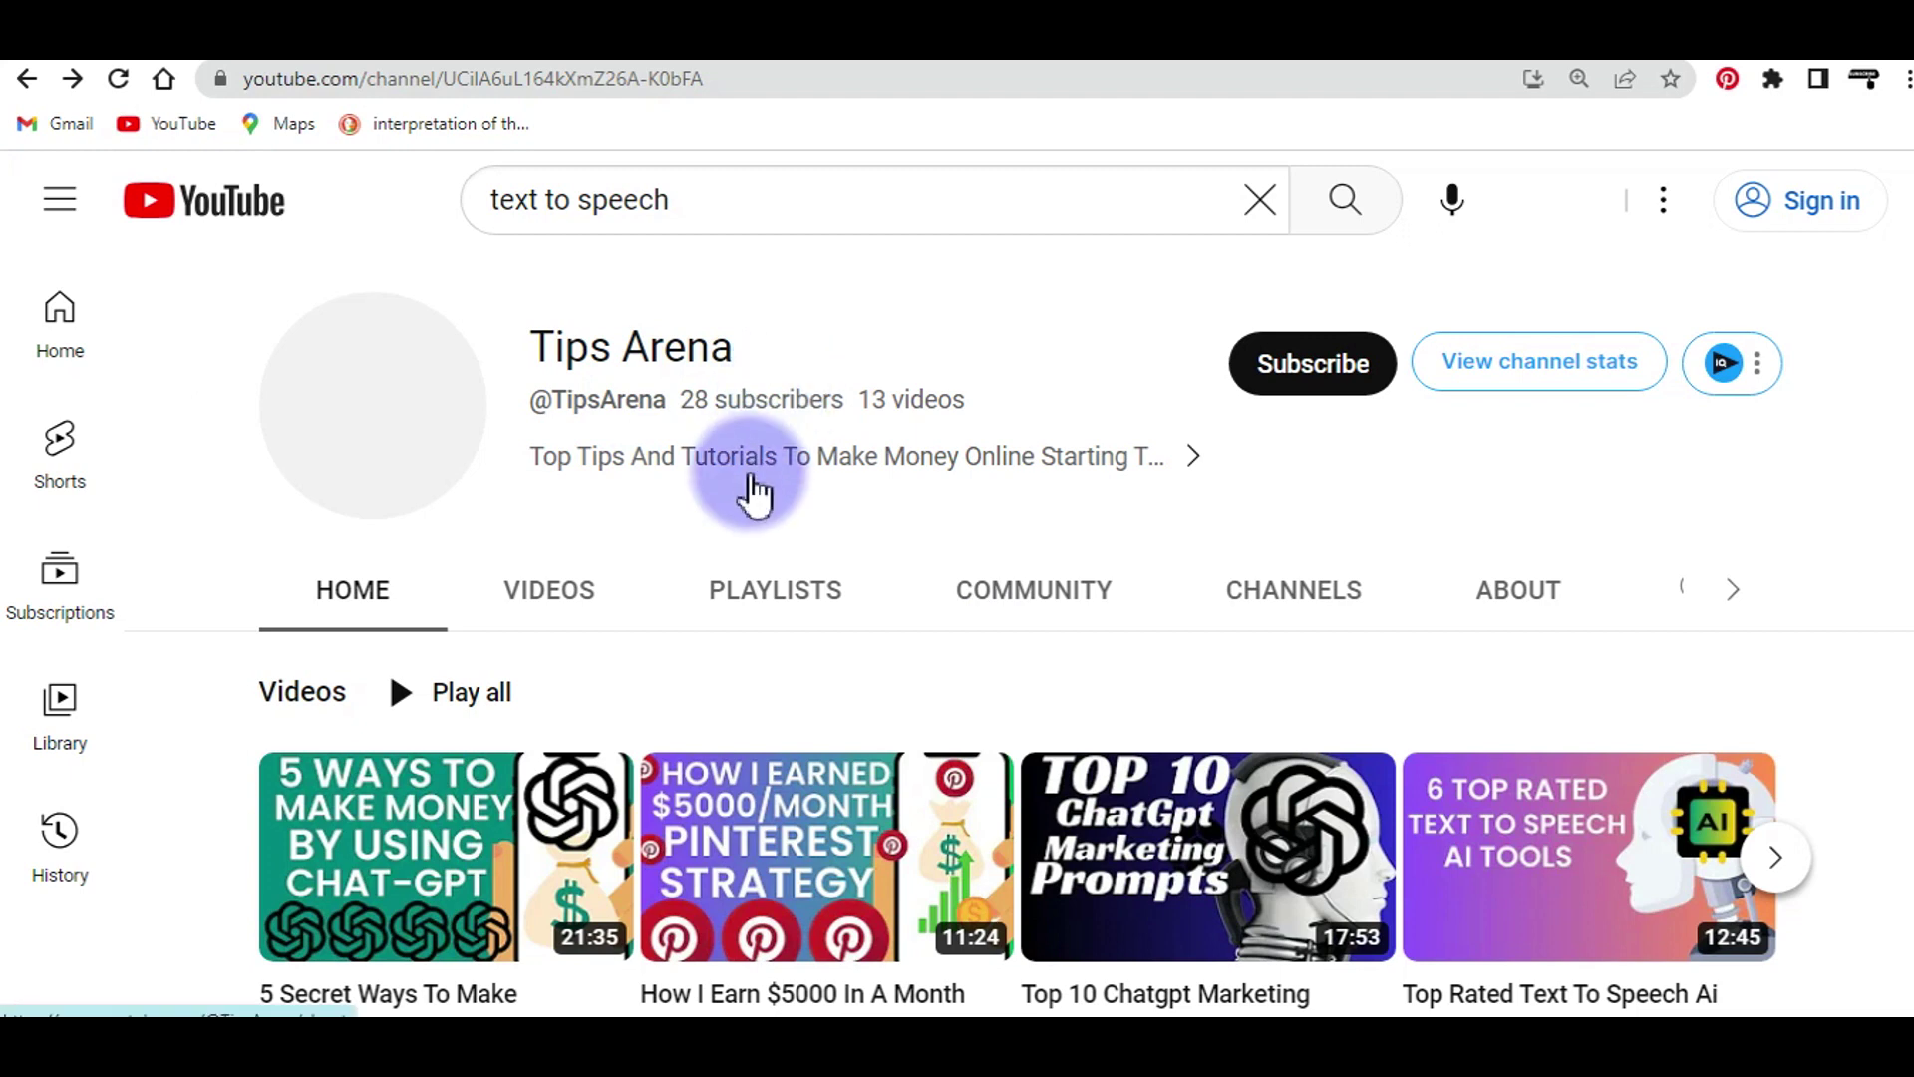
# Step: Show the Tips Arena YouTube channel's full video list and browse its uploads on ChatGPT, Pinterest and transcription
pyautogui.click(546, 610)
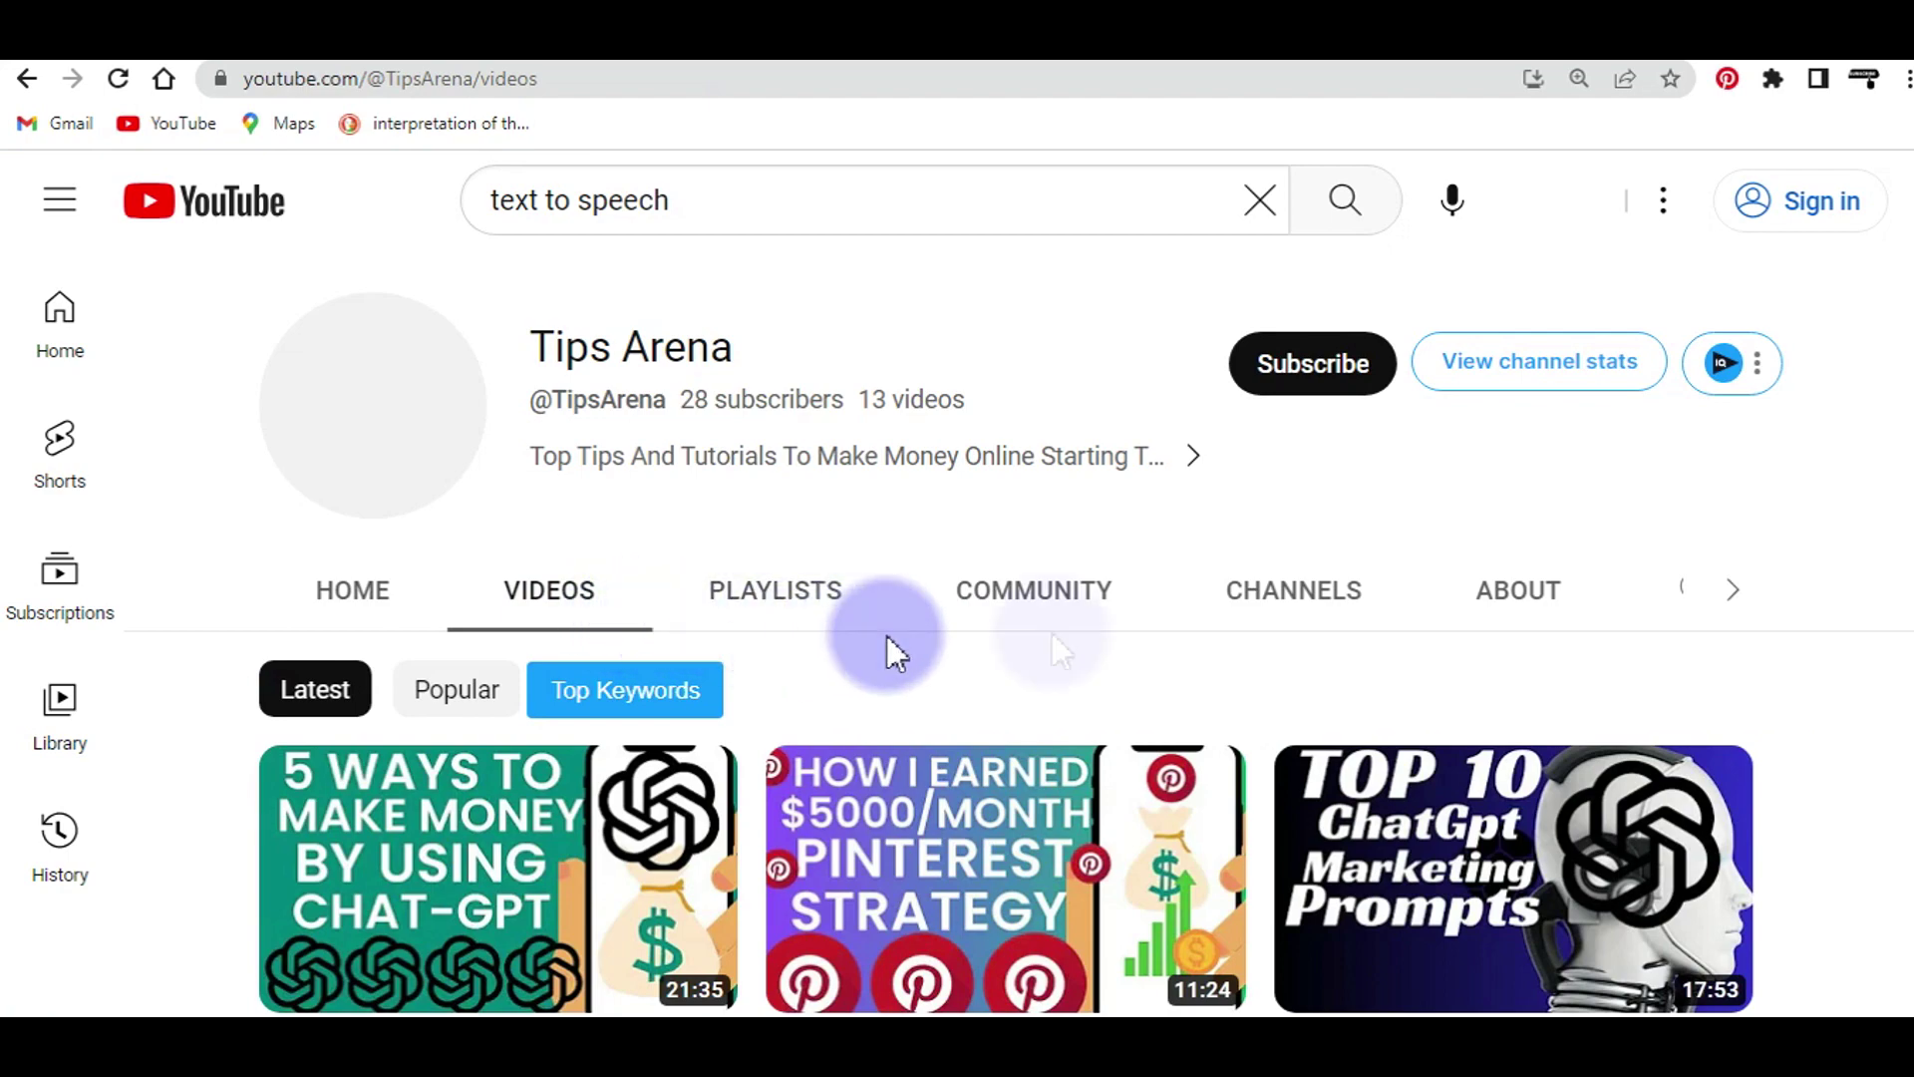
pyautogui.scroll(-1, 888, 648)
pyautogui.scroll(1, 995, 663)
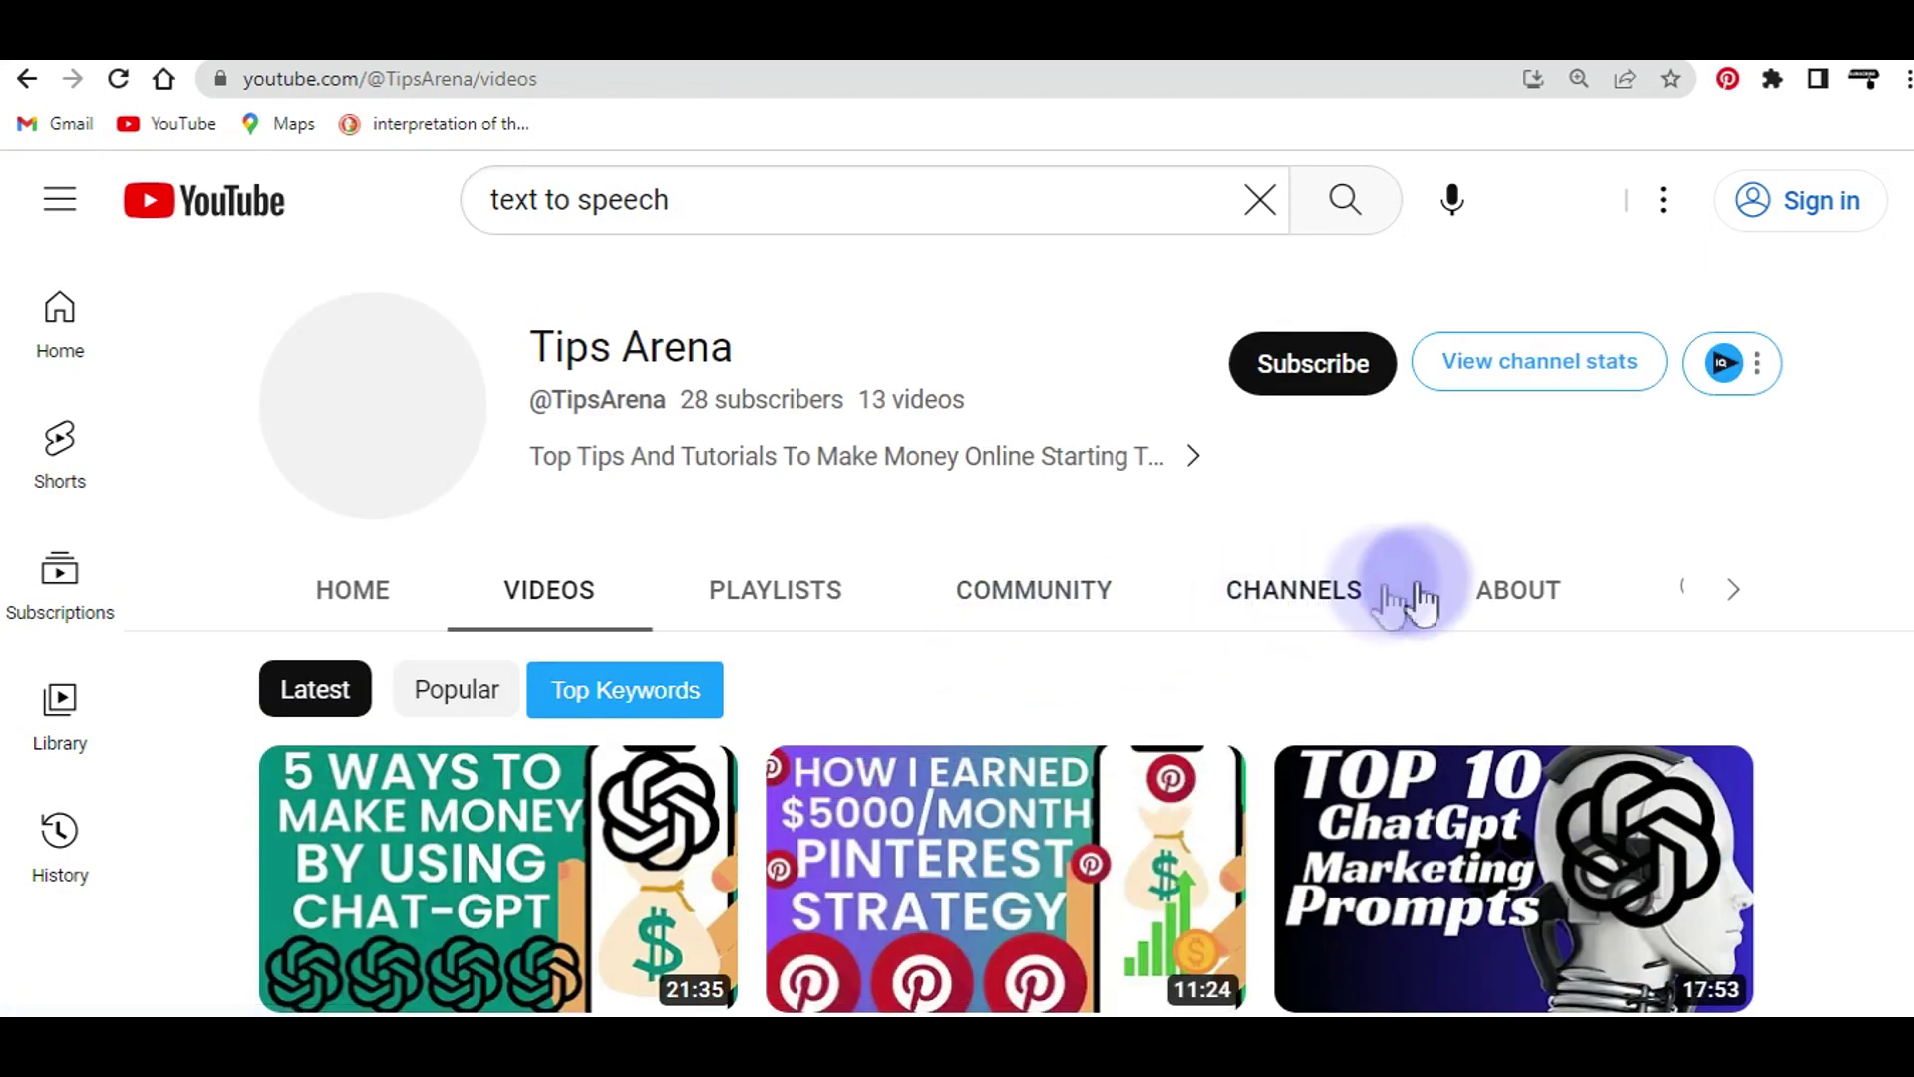
pyautogui.scroll(-2, 997, 697)
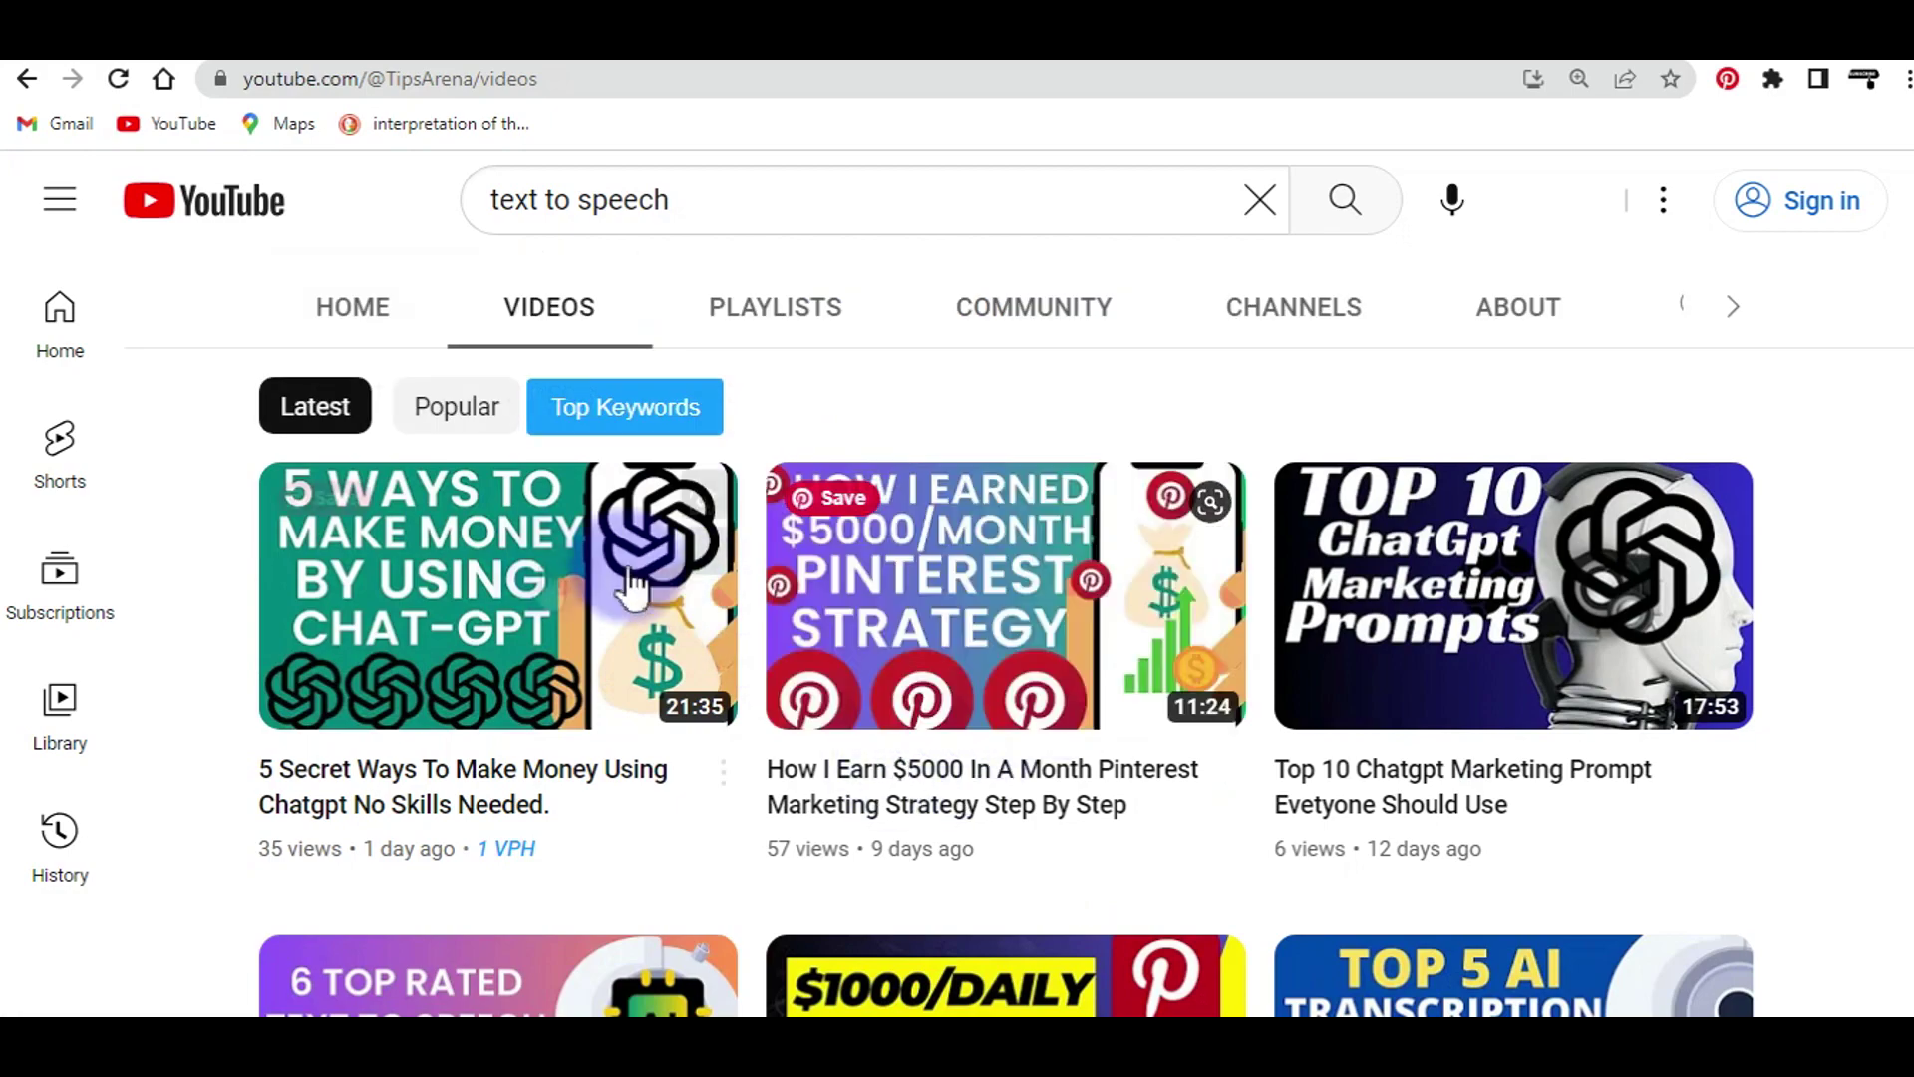
pyautogui.scroll(-4, 817, 757)
pyautogui.scroll(-3, 1146, 717)
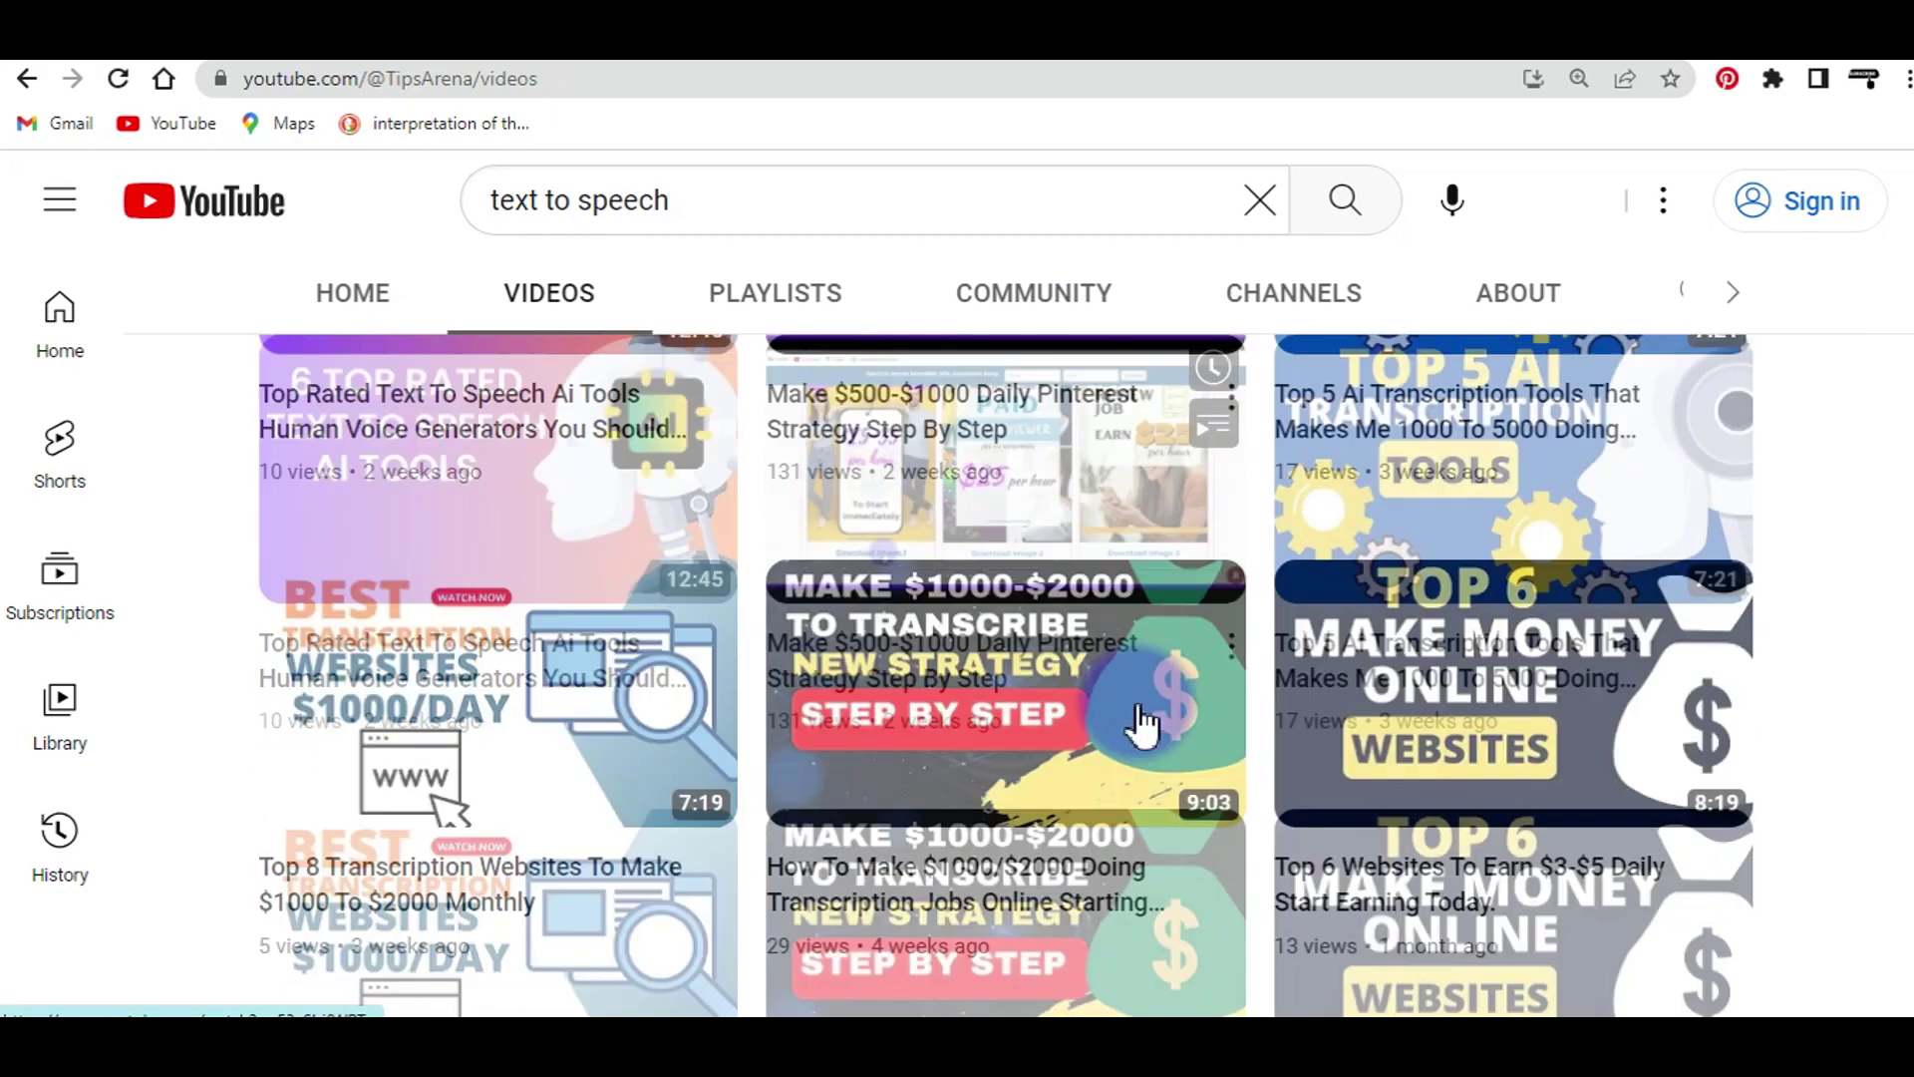
pyautogui.scroll(5, 1432, 758)
pyautogui.scroll(4, 1433, 758)
pyautogui.scroll(-5, 1305, 767)
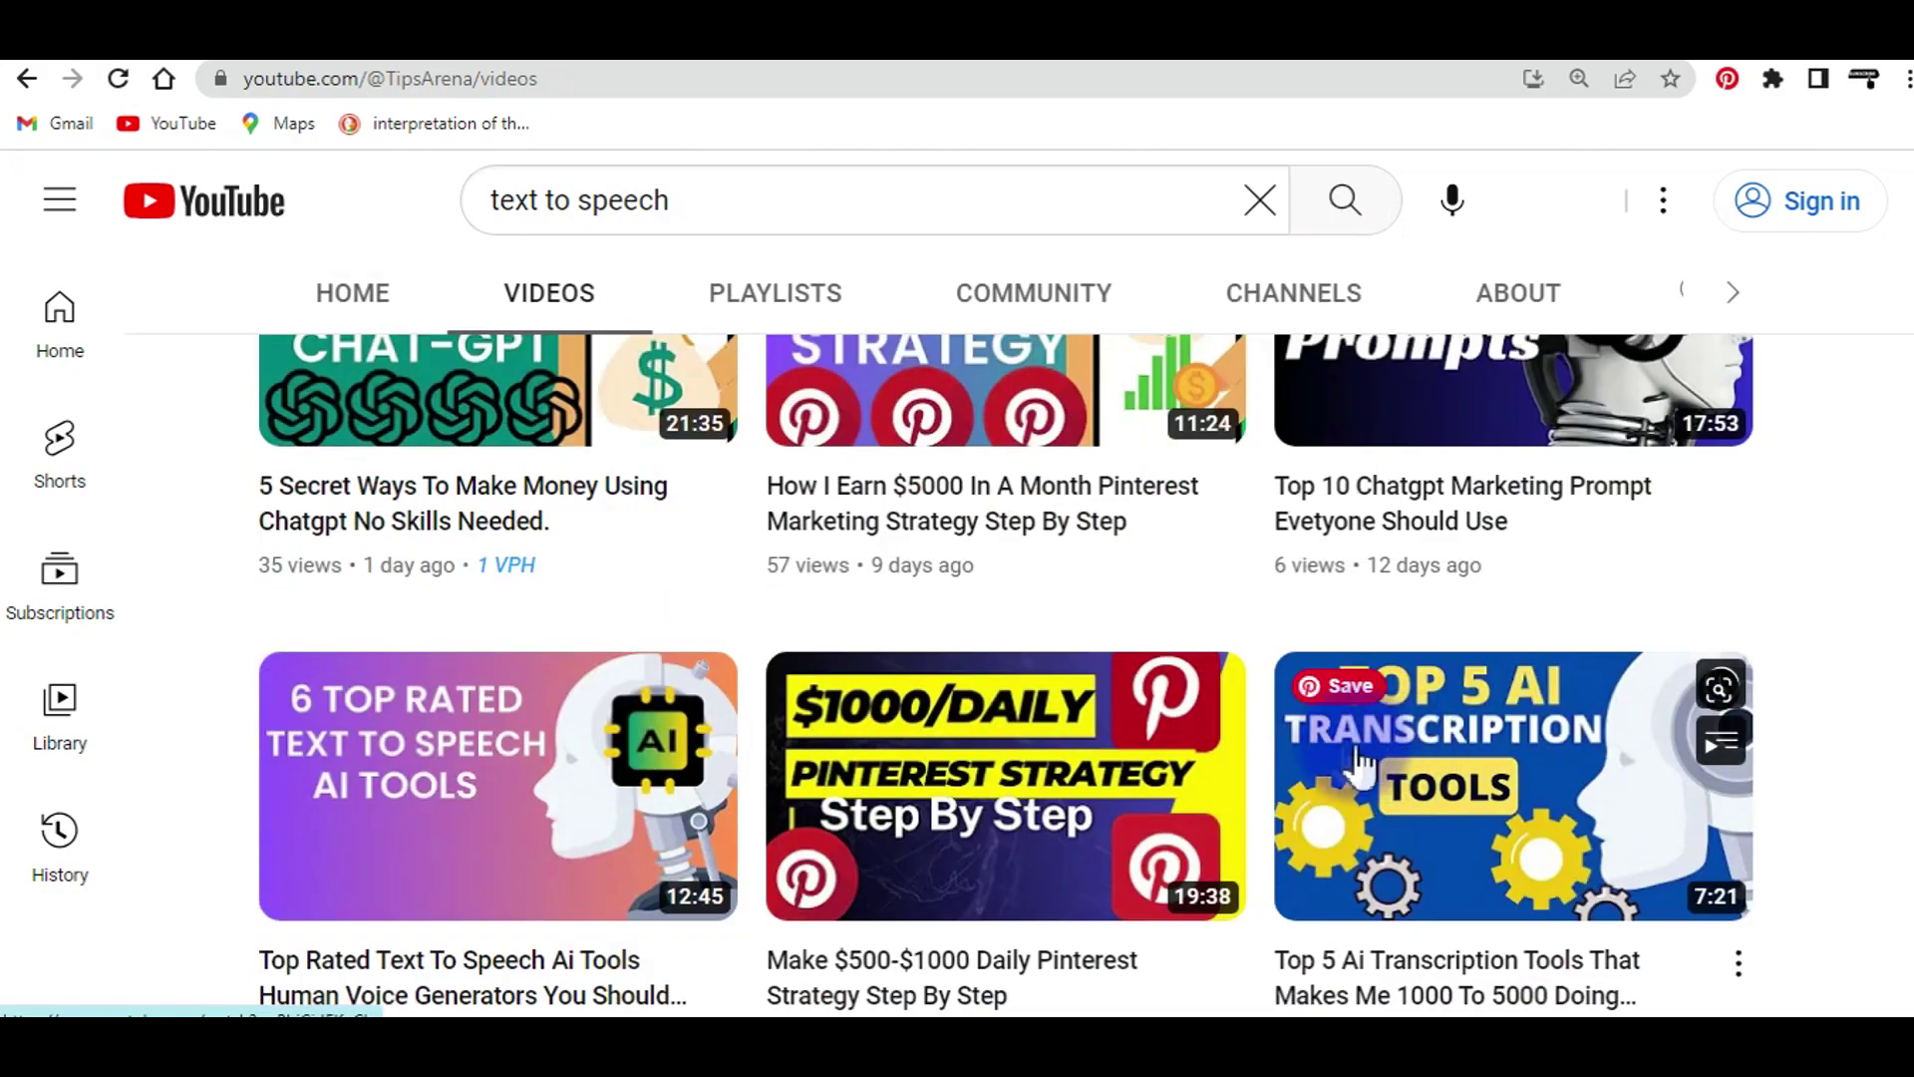
# Step: Preview the "Top 5 Ai Transcription Tools" video and review the neighbouring text-to-speech and online earning videos
pyautogui.moveTo(429, 660)
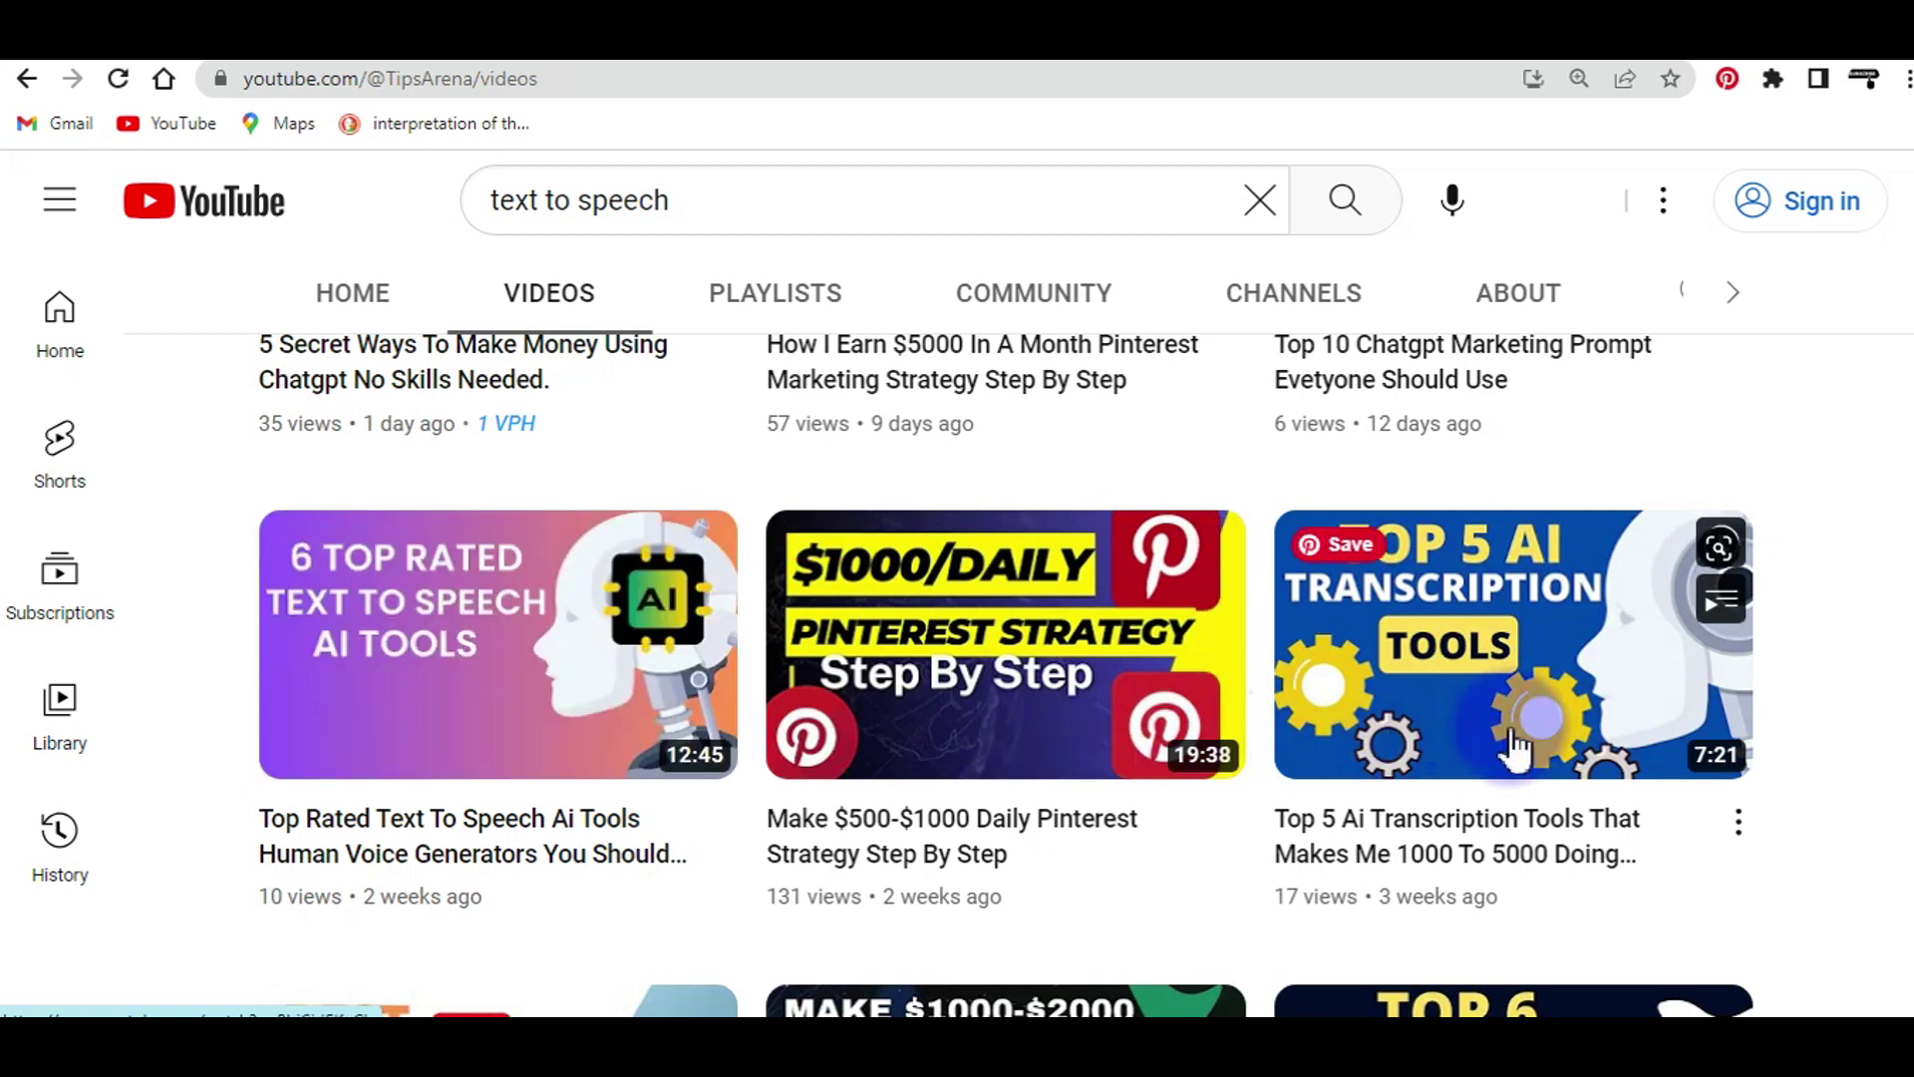
pyautogui.moveTo(1568, 763)
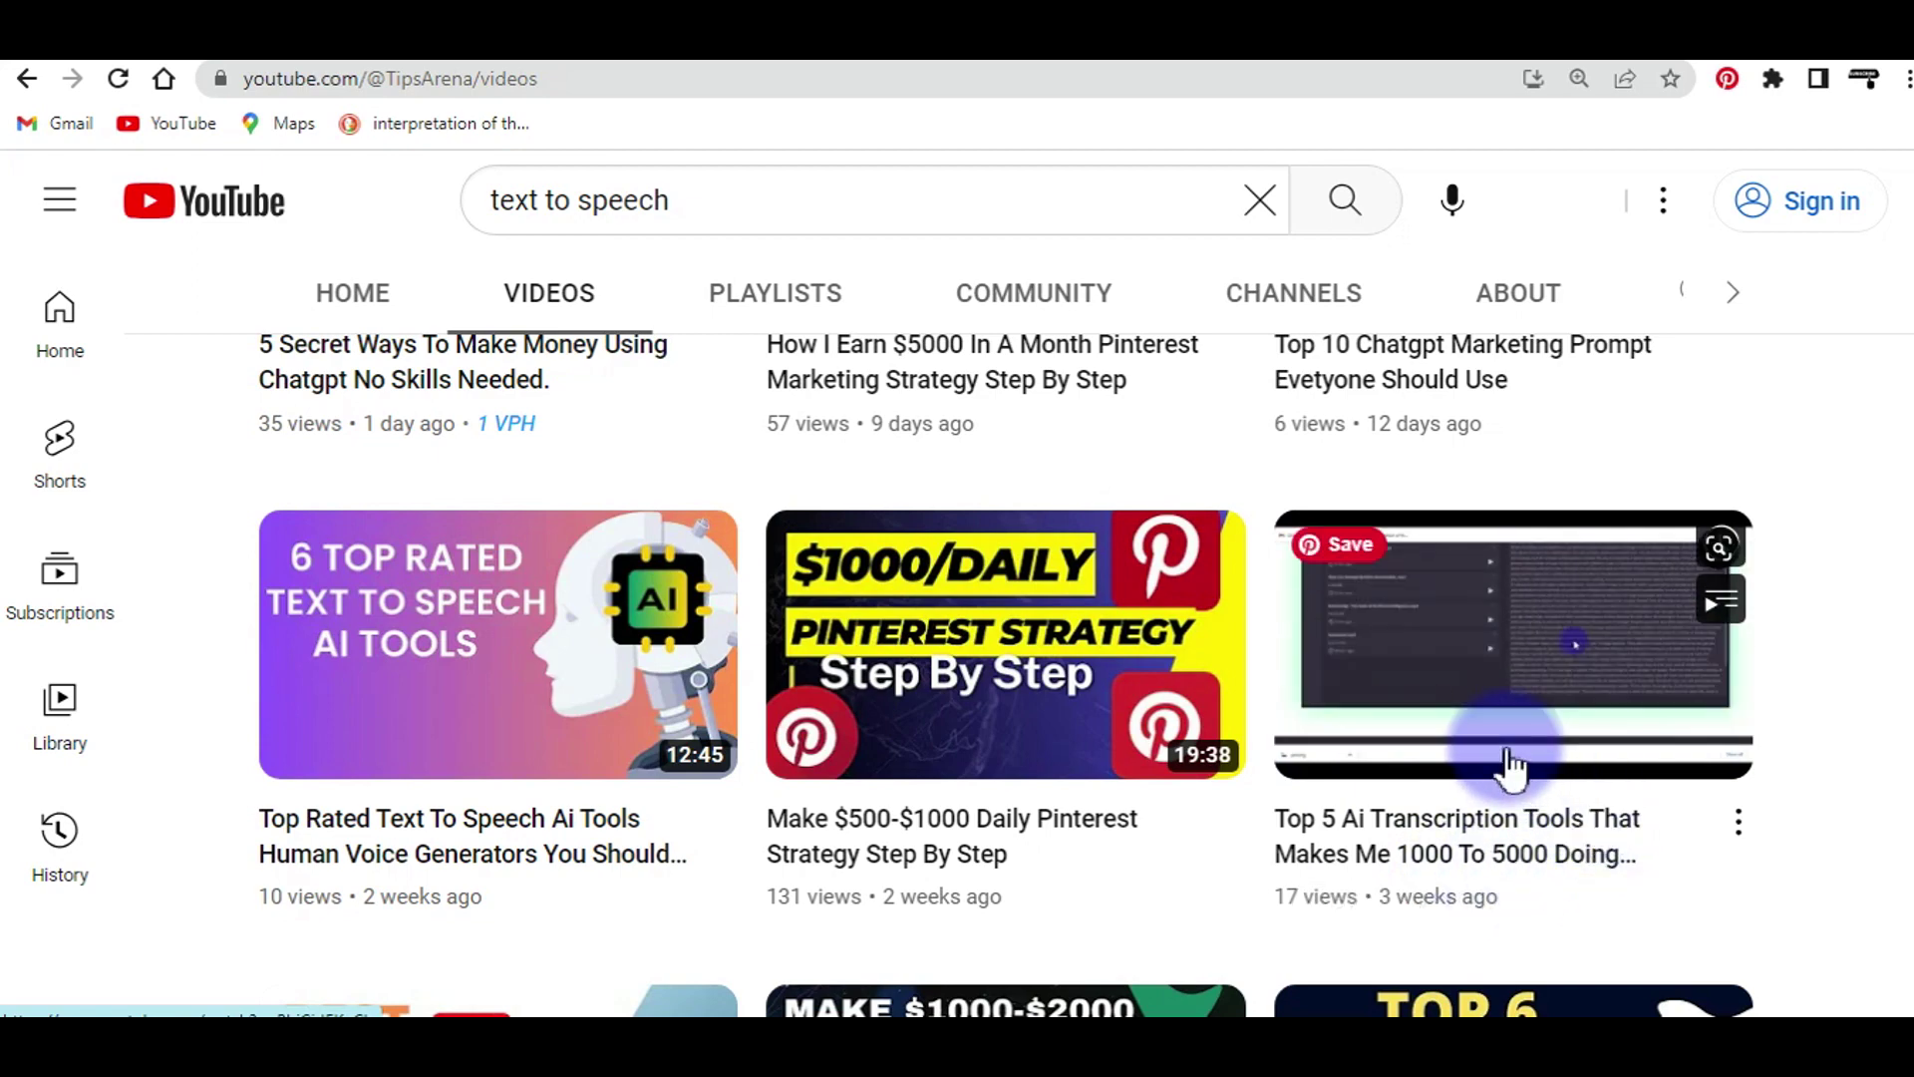
pyautogui.scroll(-2, 1504, 761)
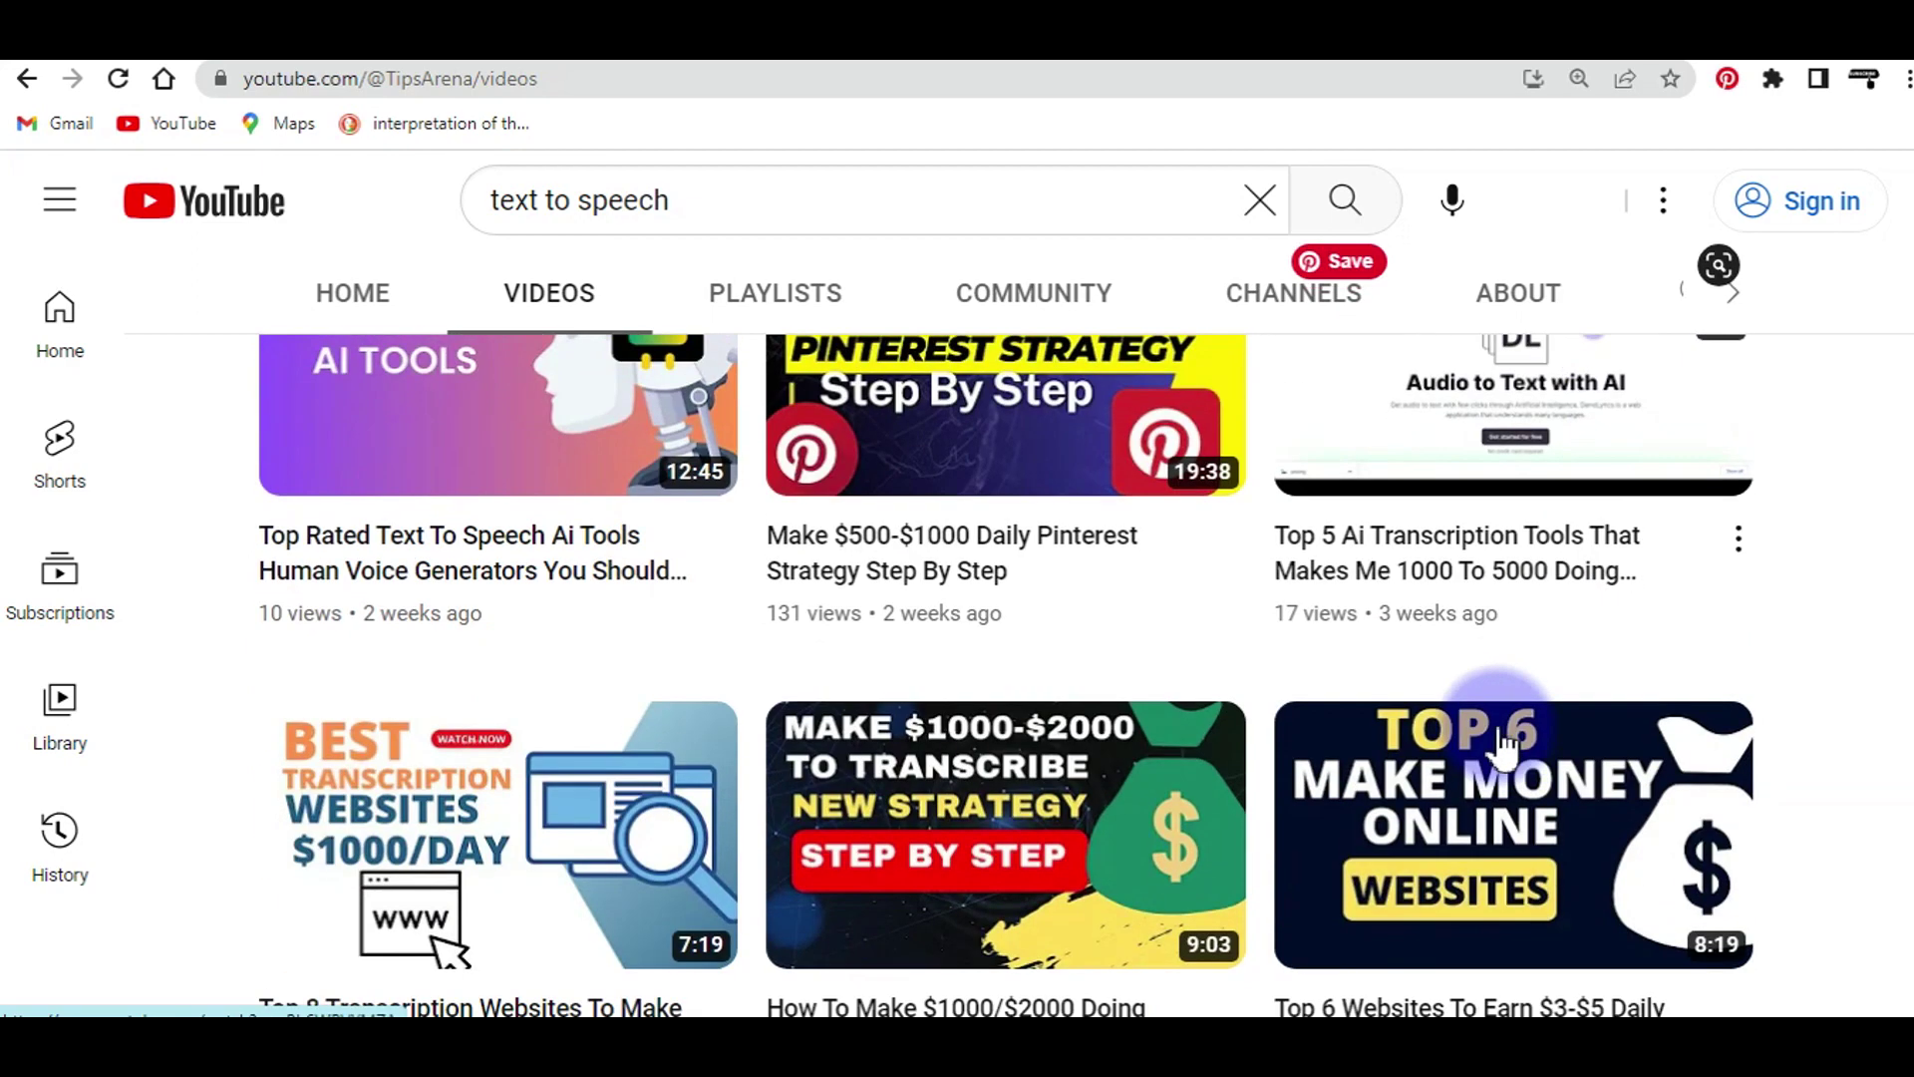
pyautogui.scroll(1, 1452, 599)
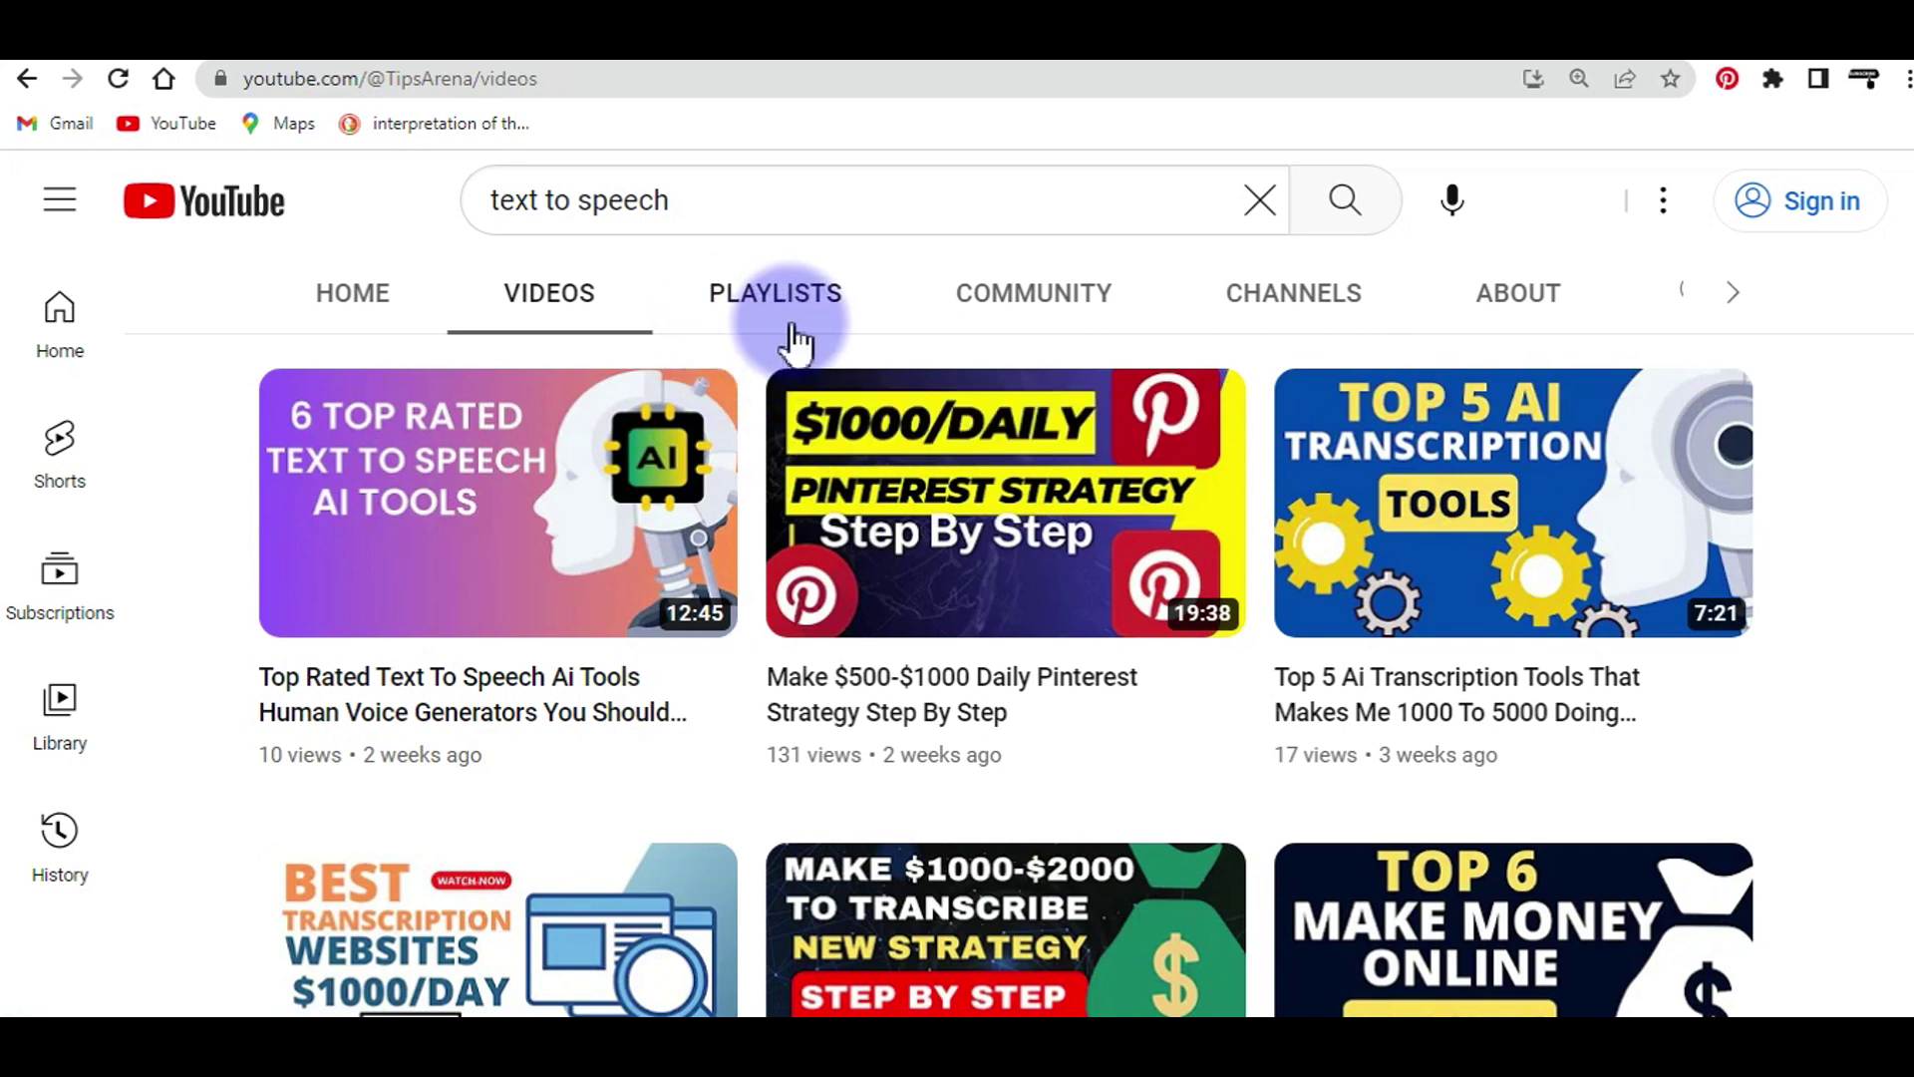
# Step: Switch to the MTurk worker page and review its website content writing and data processing tasks
pyautogui.click(663, 39)
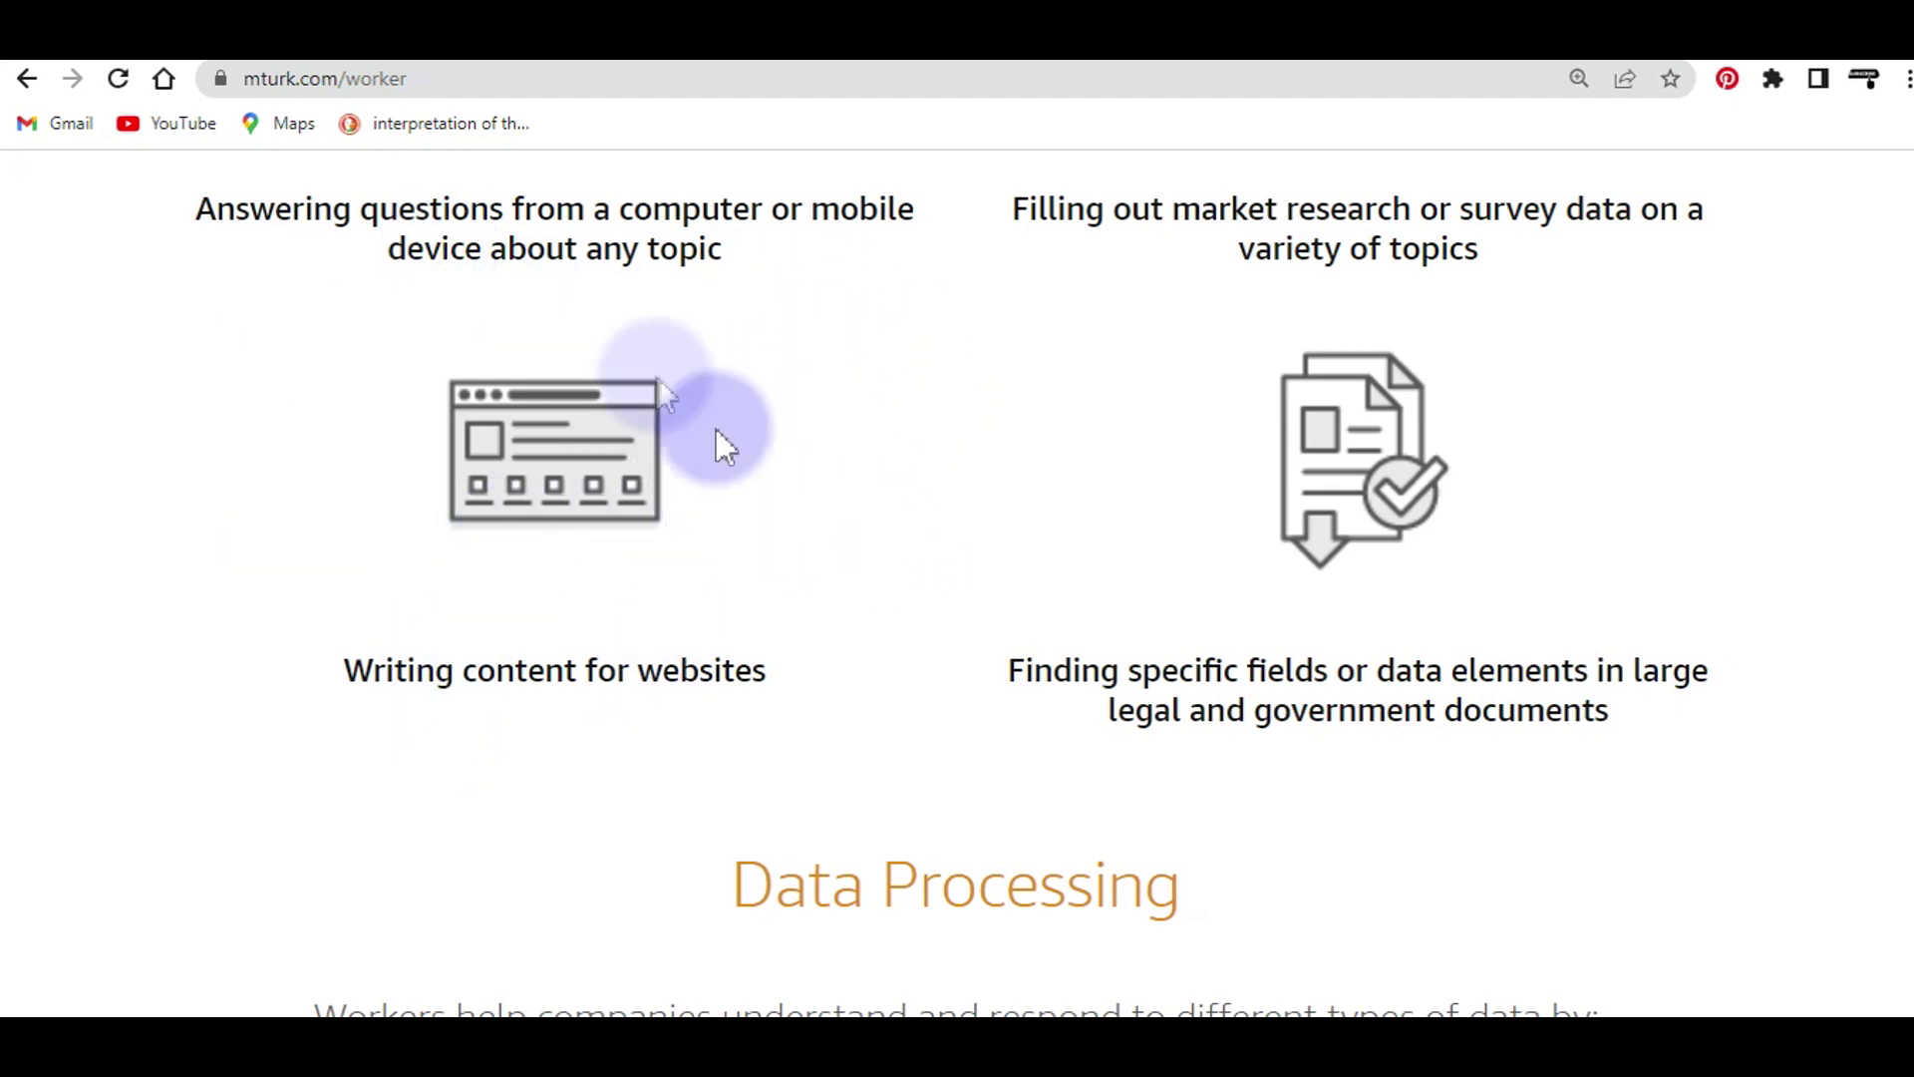
pyautogui.scroll(2, 704, 555)
pyautogui.scroll(-4, 610, 598)
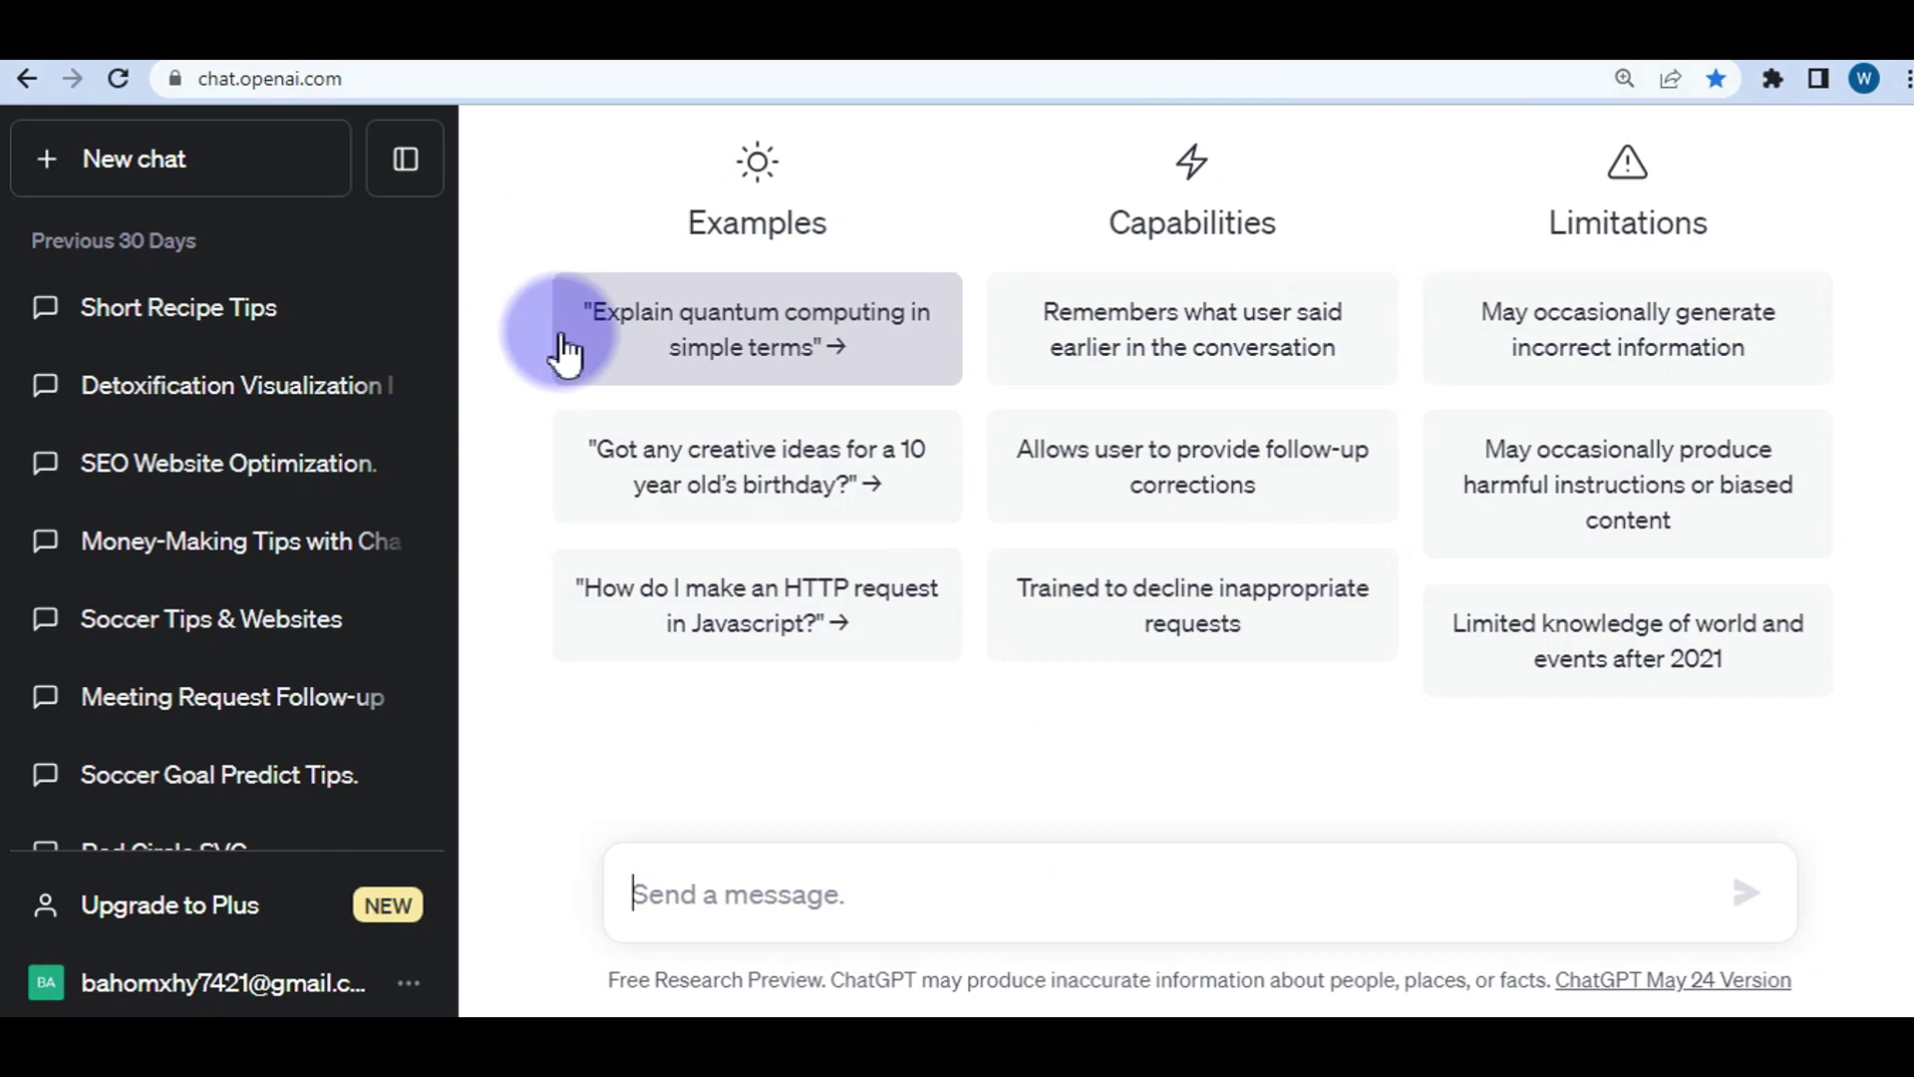
# Step: Switch to ChatGPT at chat.openai.com and send the message "how to lose weight"
pyautogui.click(352, 80)
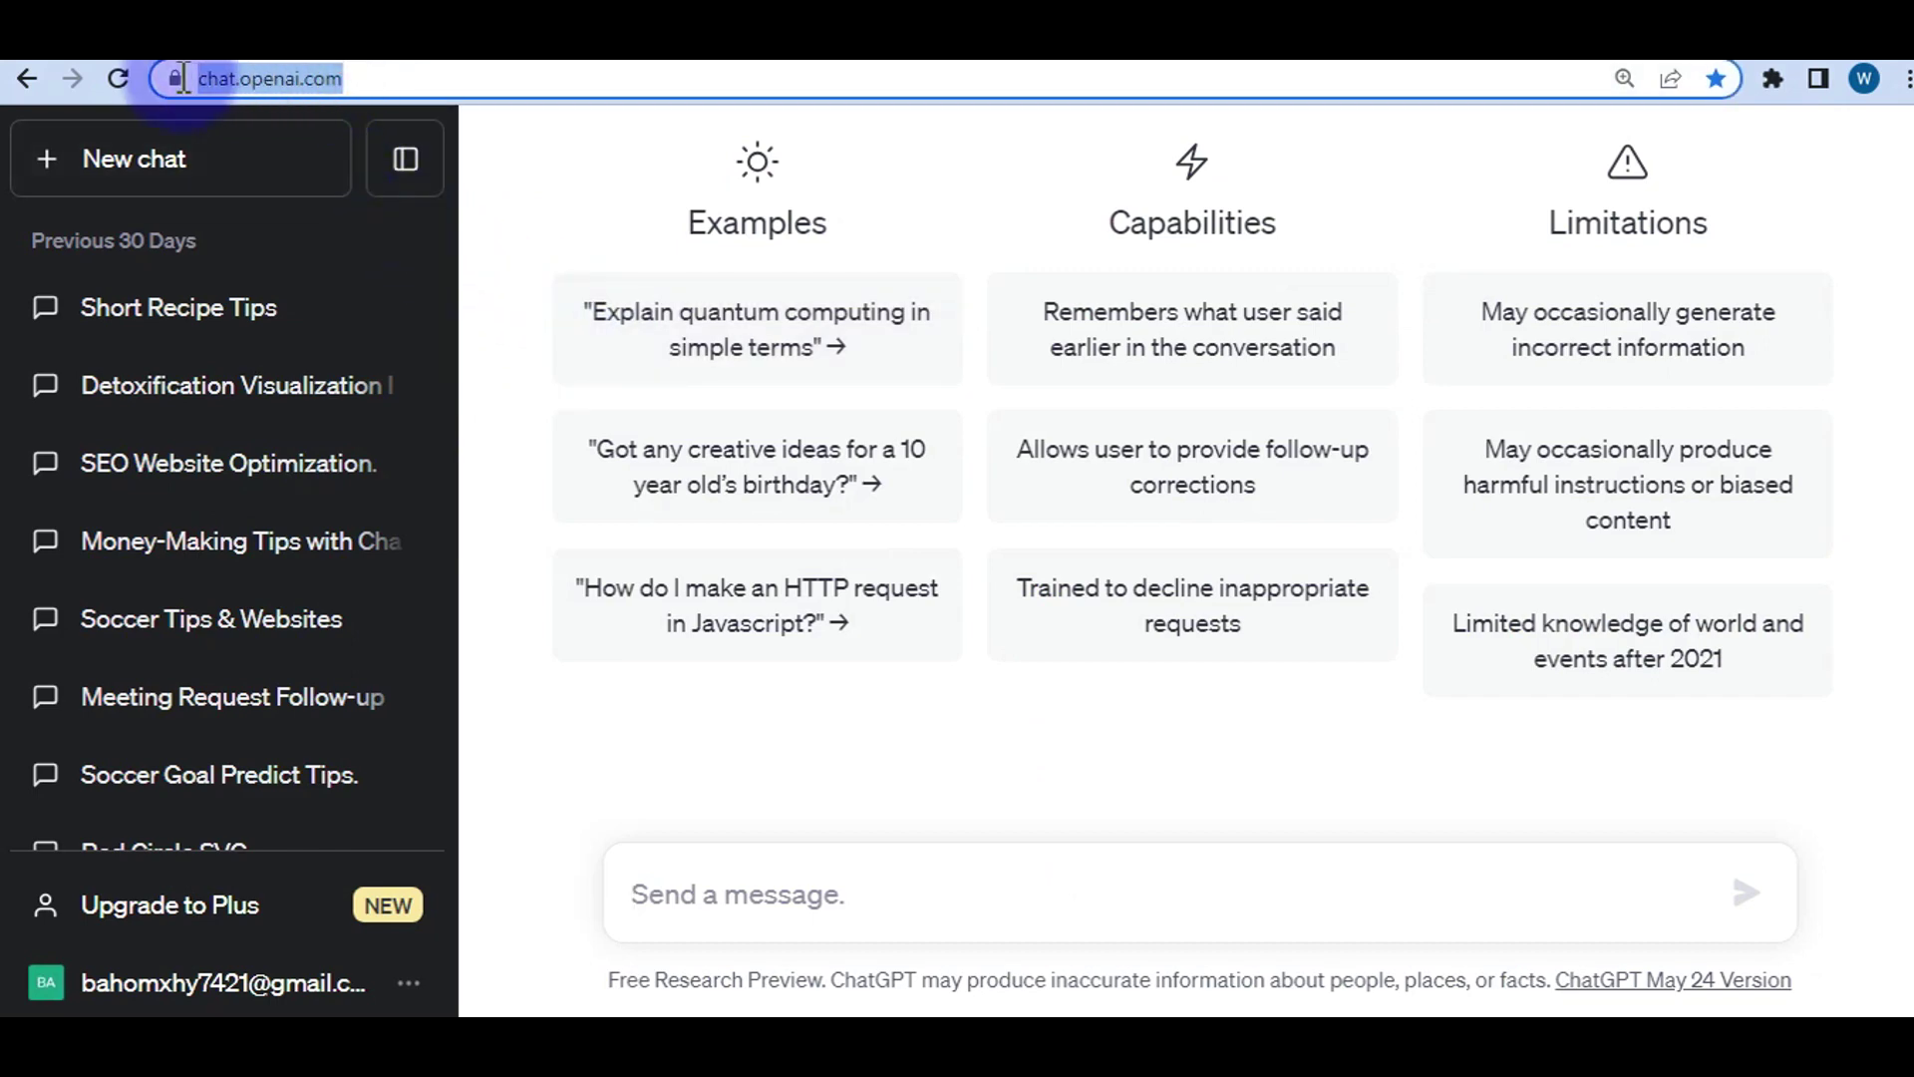
pyautogui.click(428, 80)
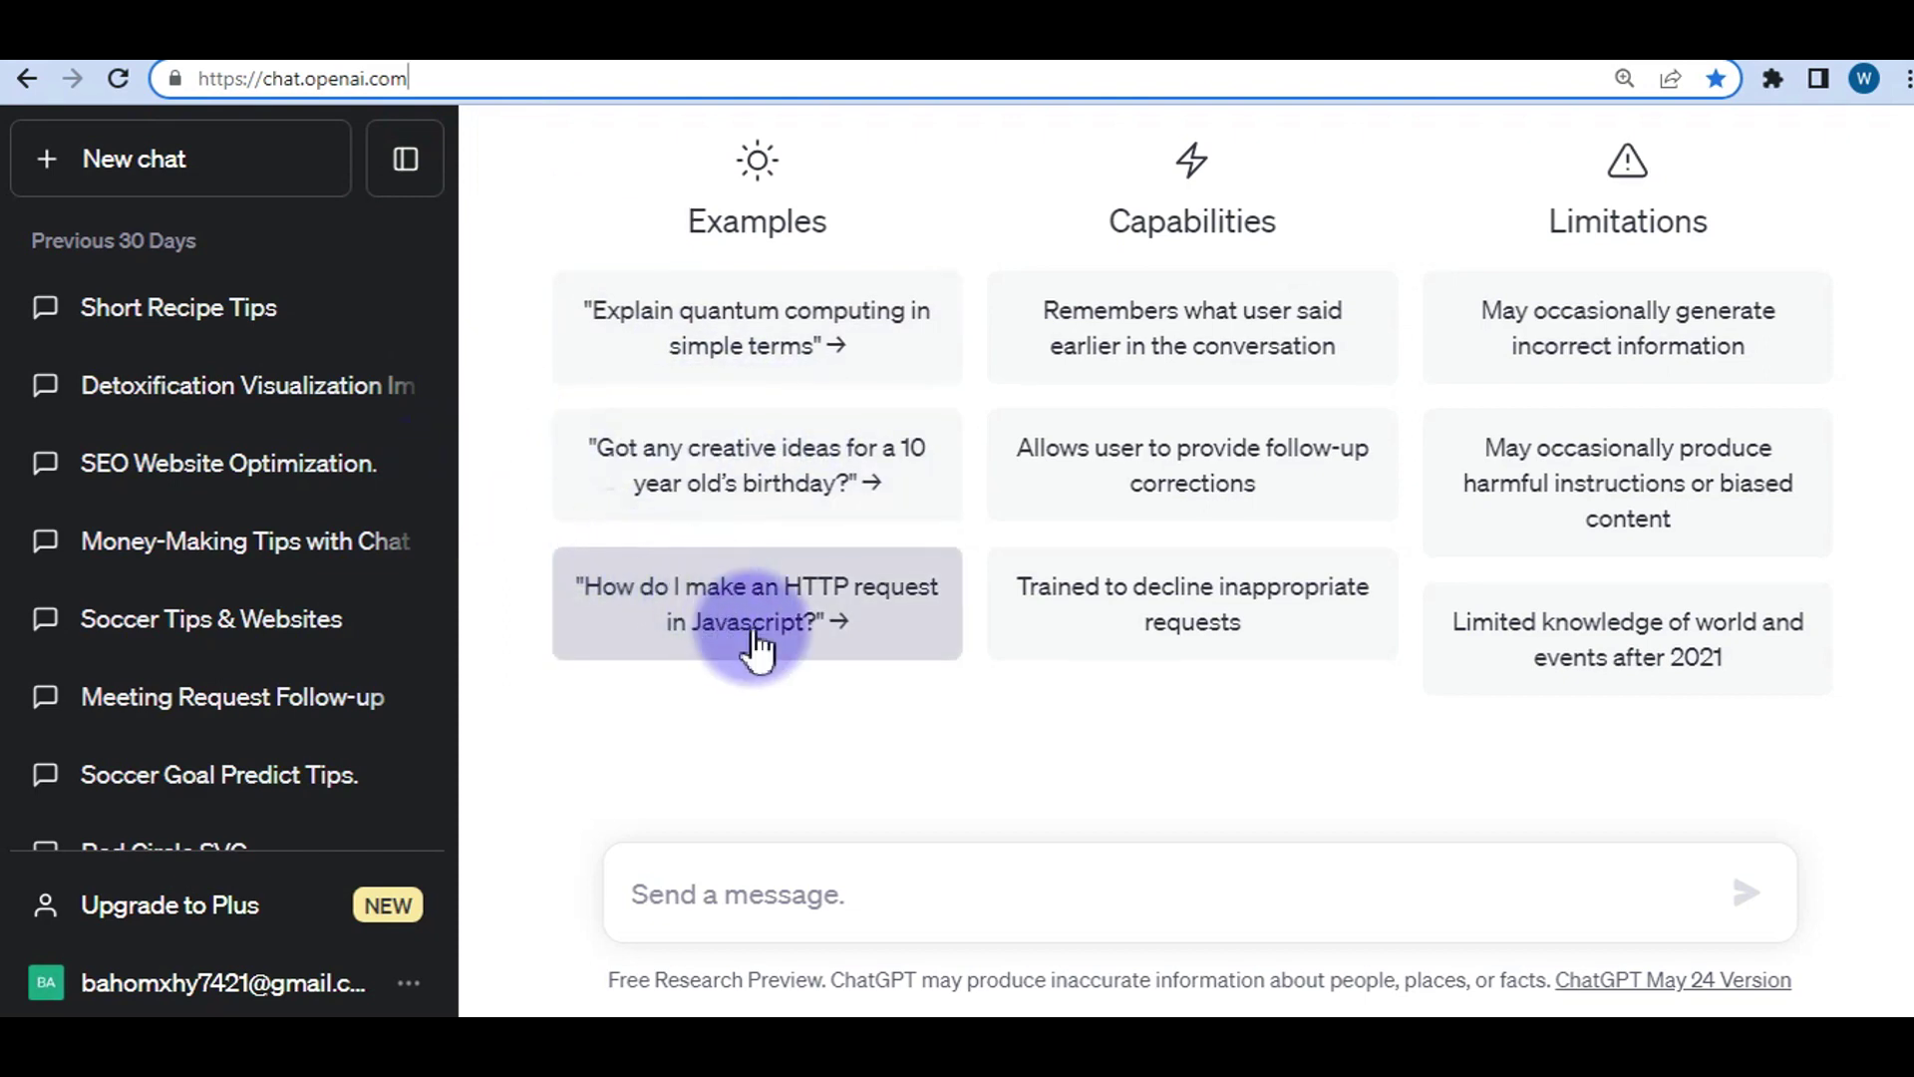
pyautogui.click(660, 896)
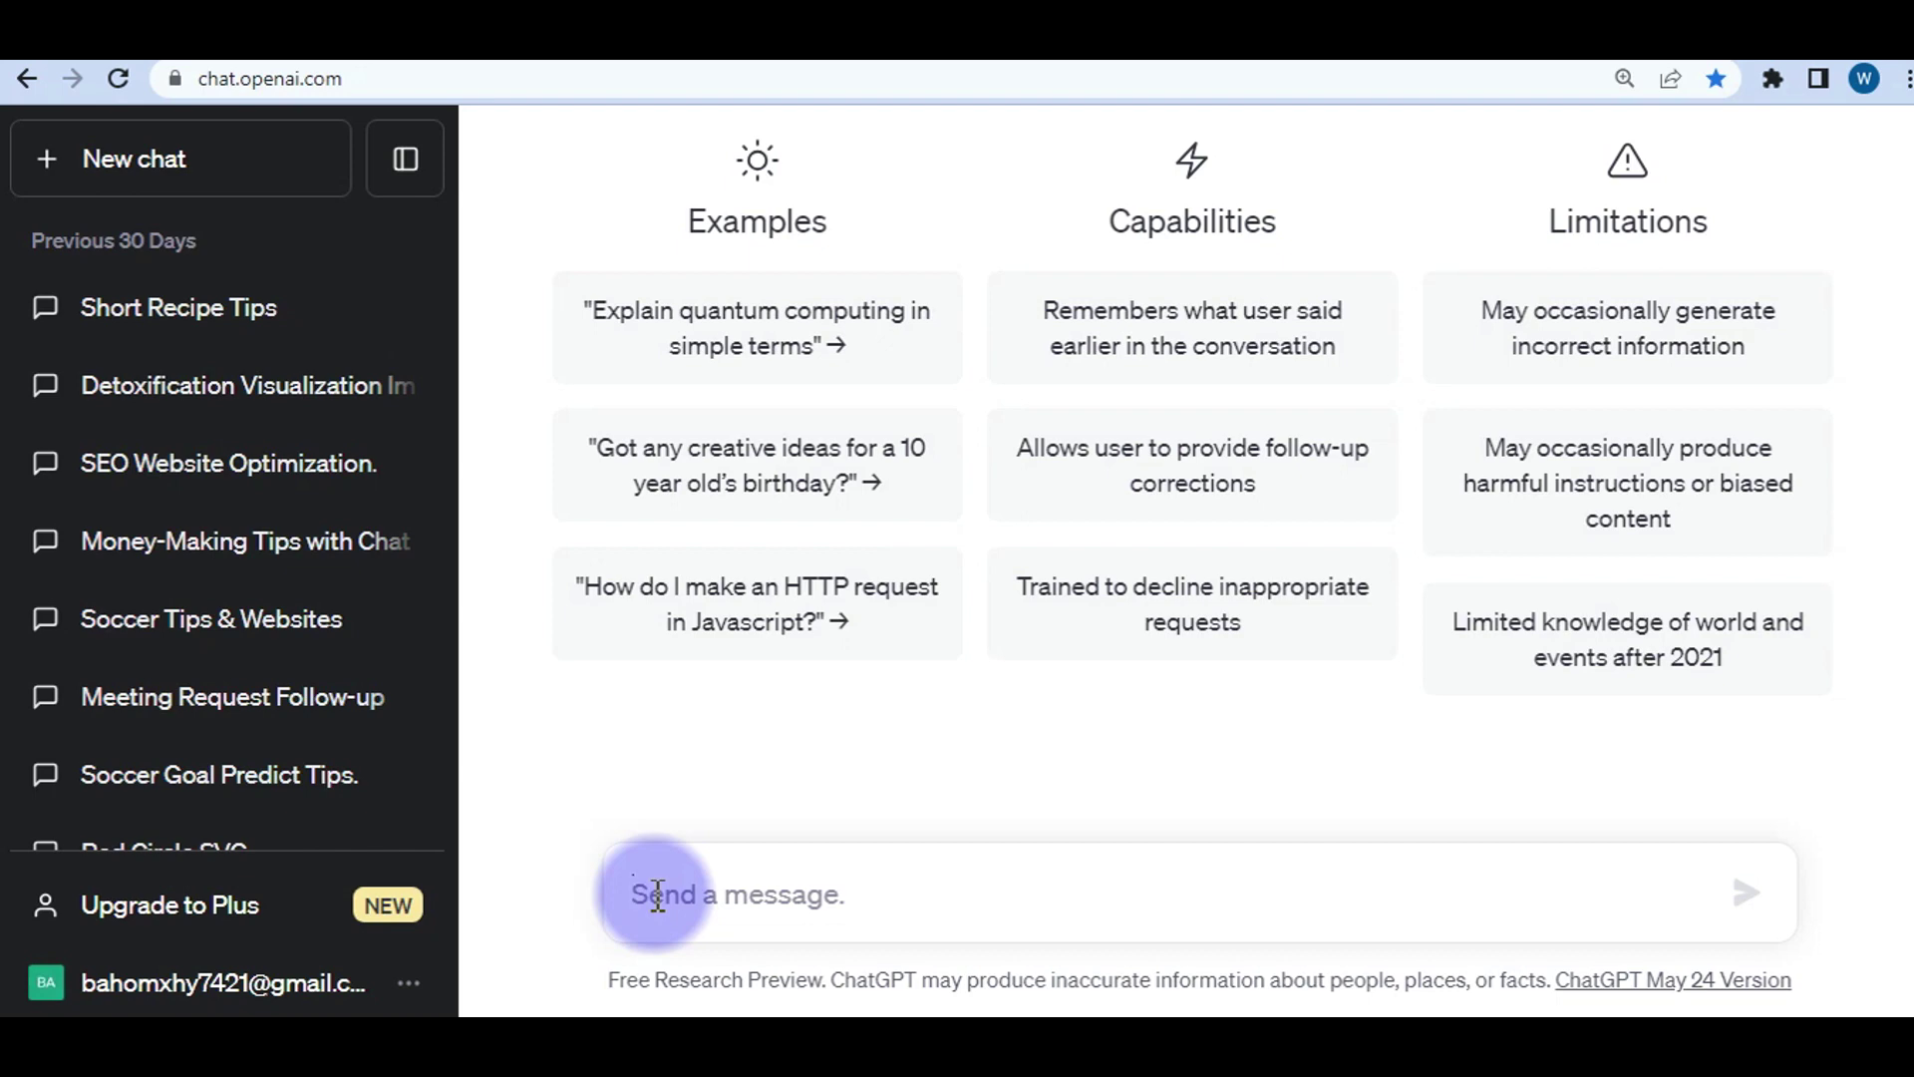
pyautogui.write('how')
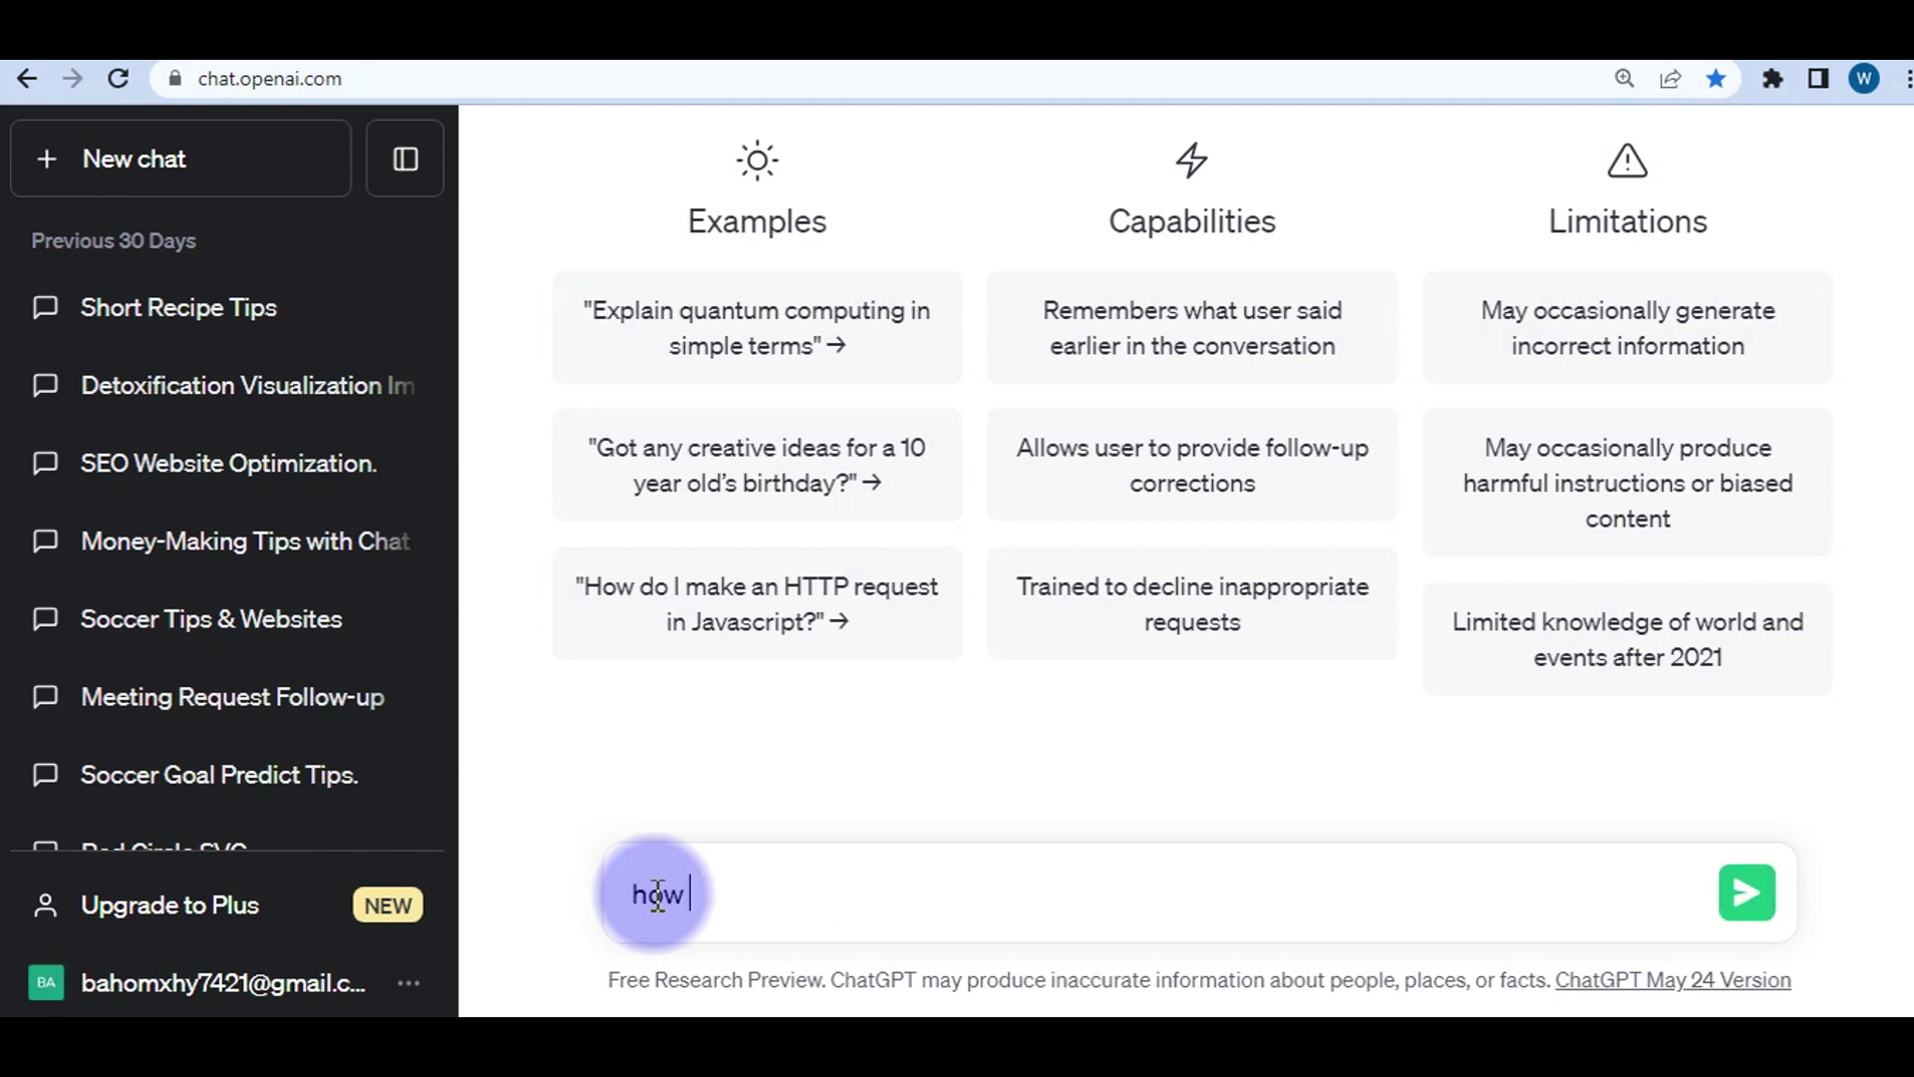
pyautogui.write('bto lose weight')
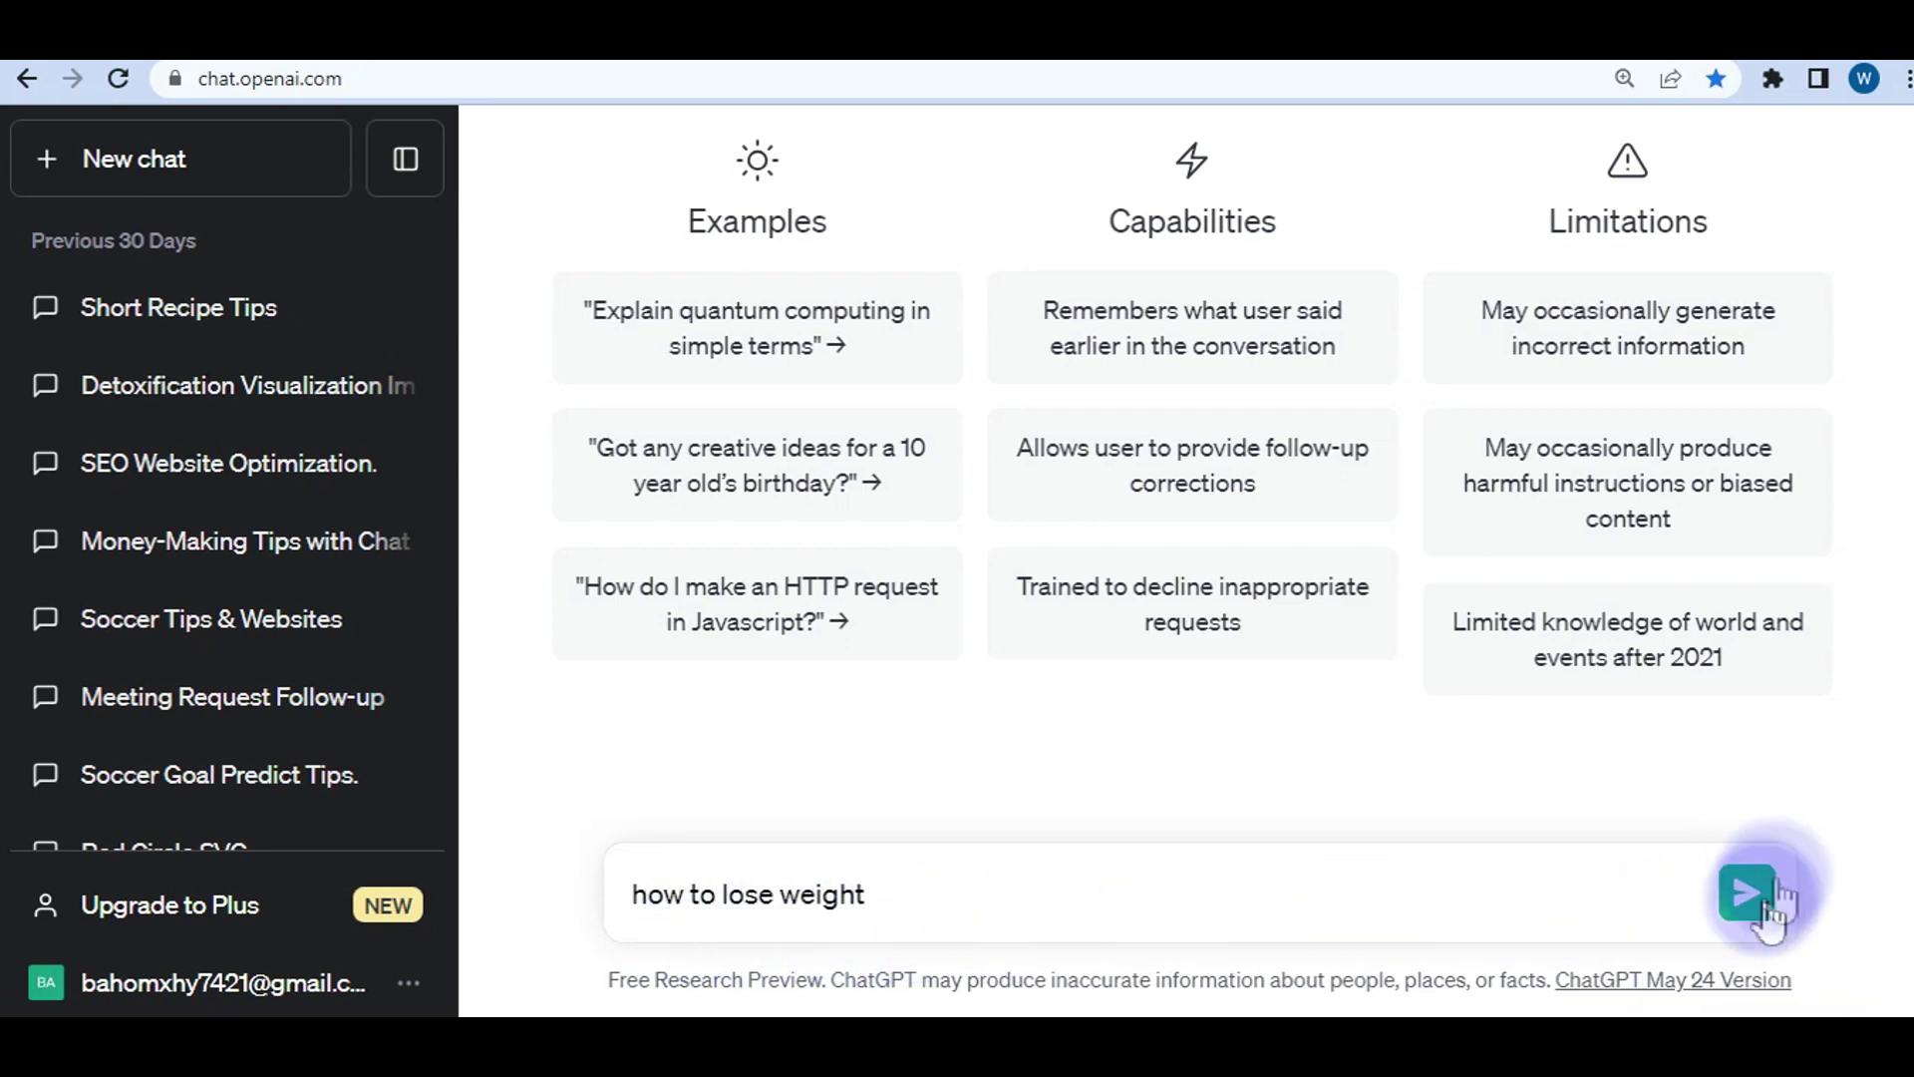
pyautogui.click(1745, 902)
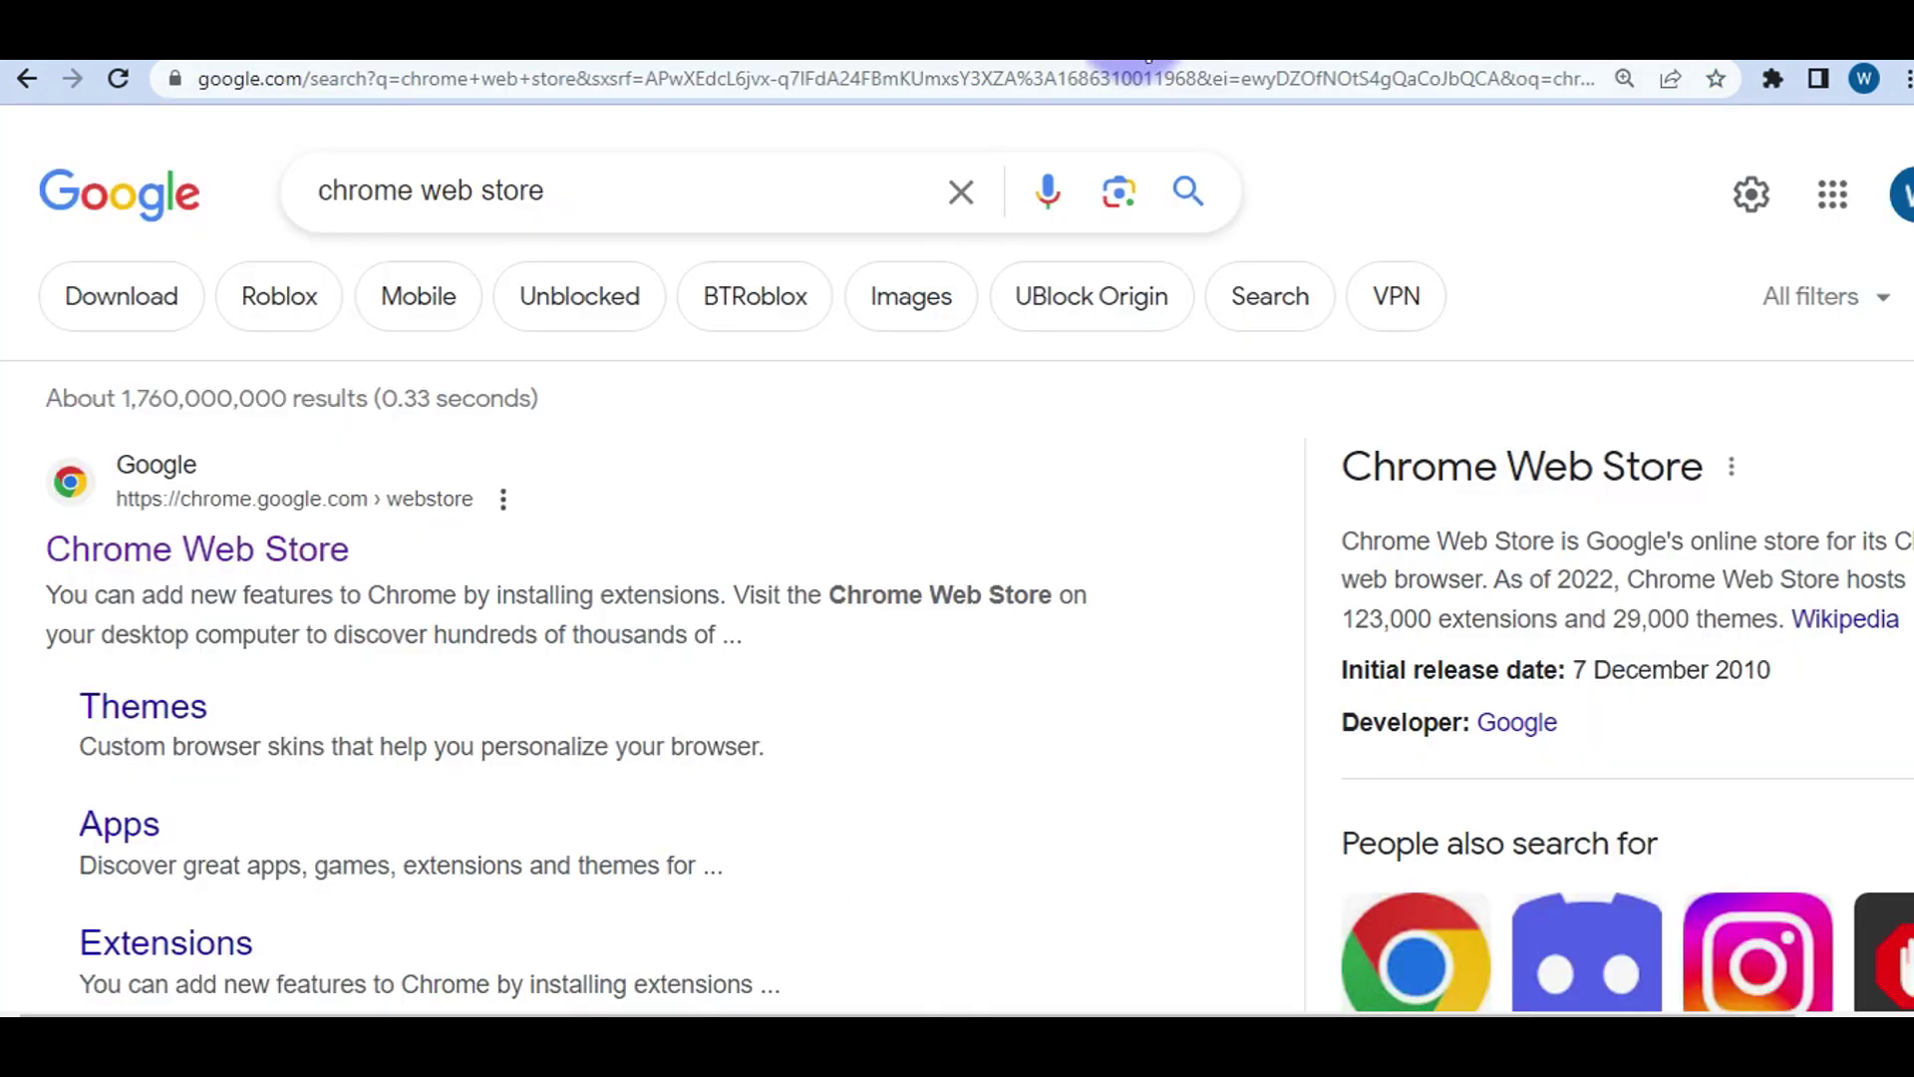
# Step: Open the Chrome Web Store from the Google results for "chrome web store"
pyautogui.click(555, 189)
pyautogui.moveTo(555, 190); pyautogui.dragTo(291, 188)
pyautogui.click(583, 188)
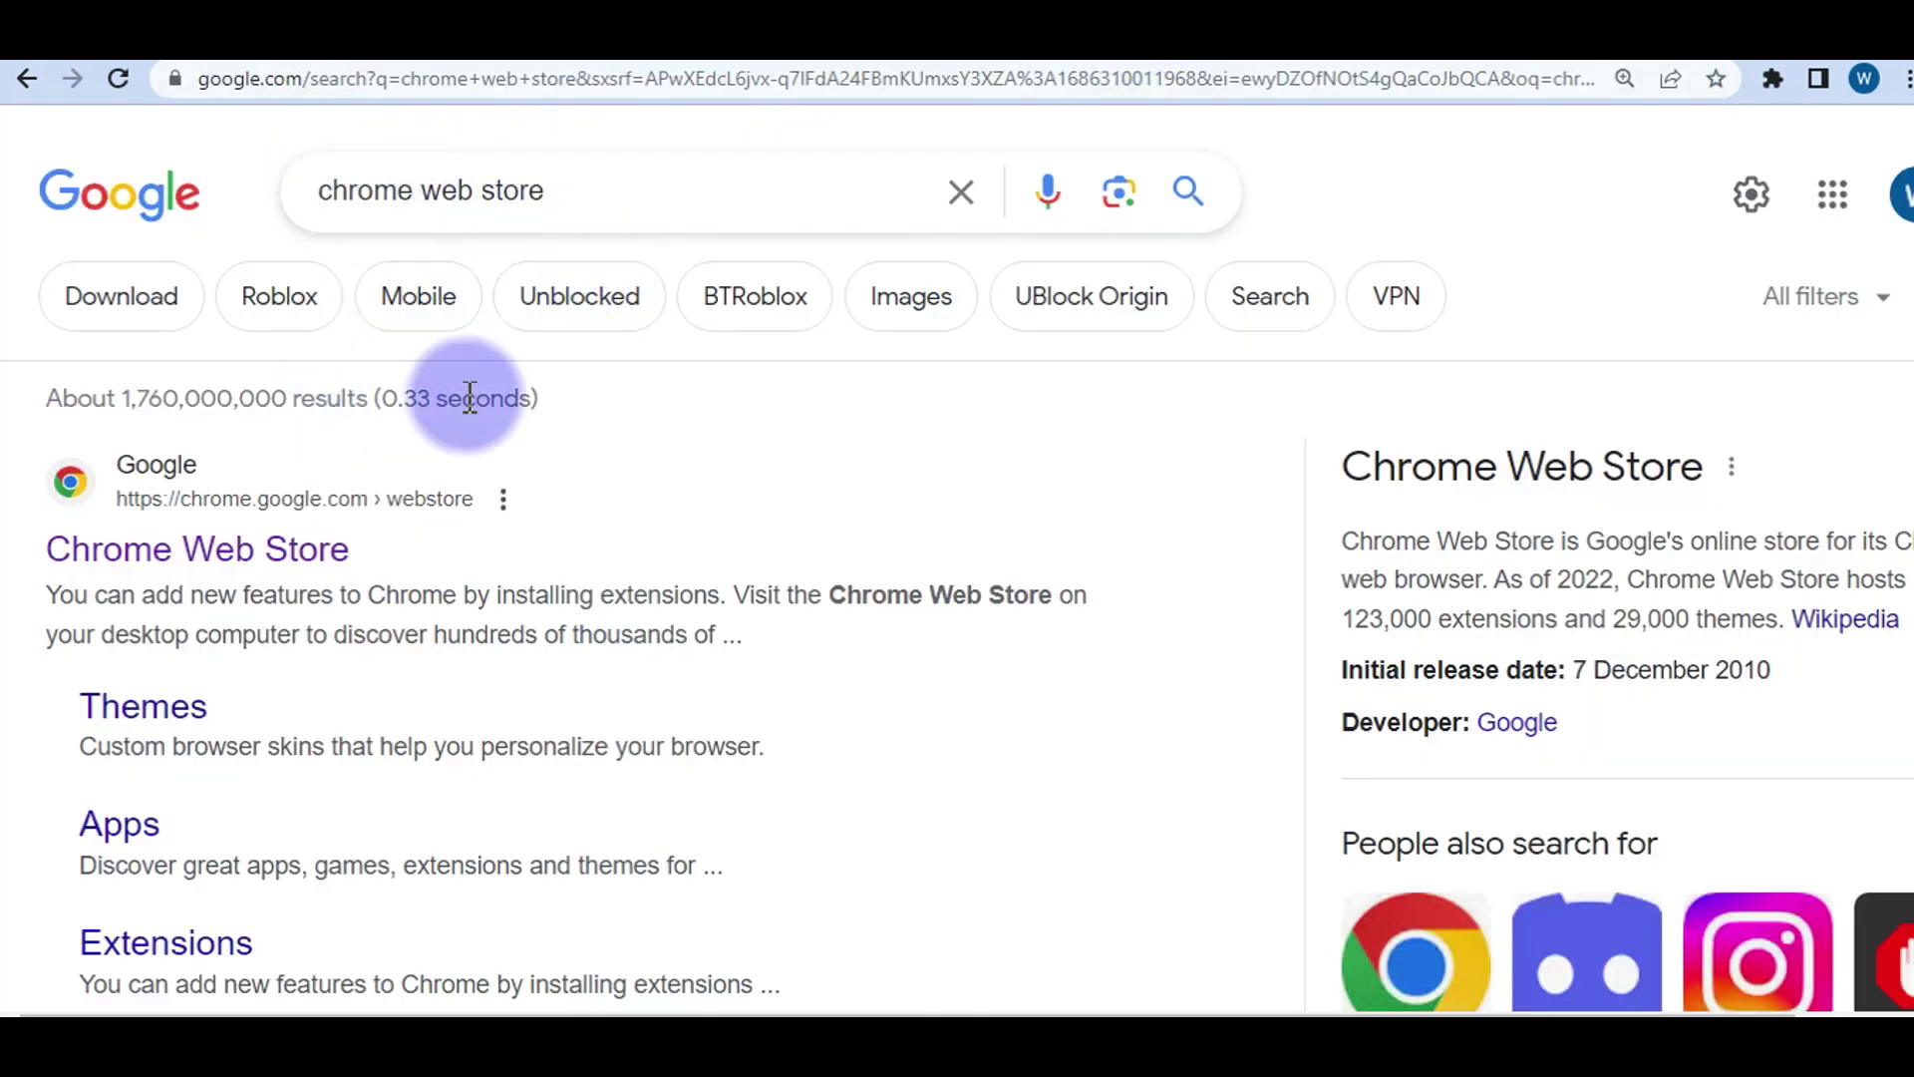
pyautogui.click(241, 563)
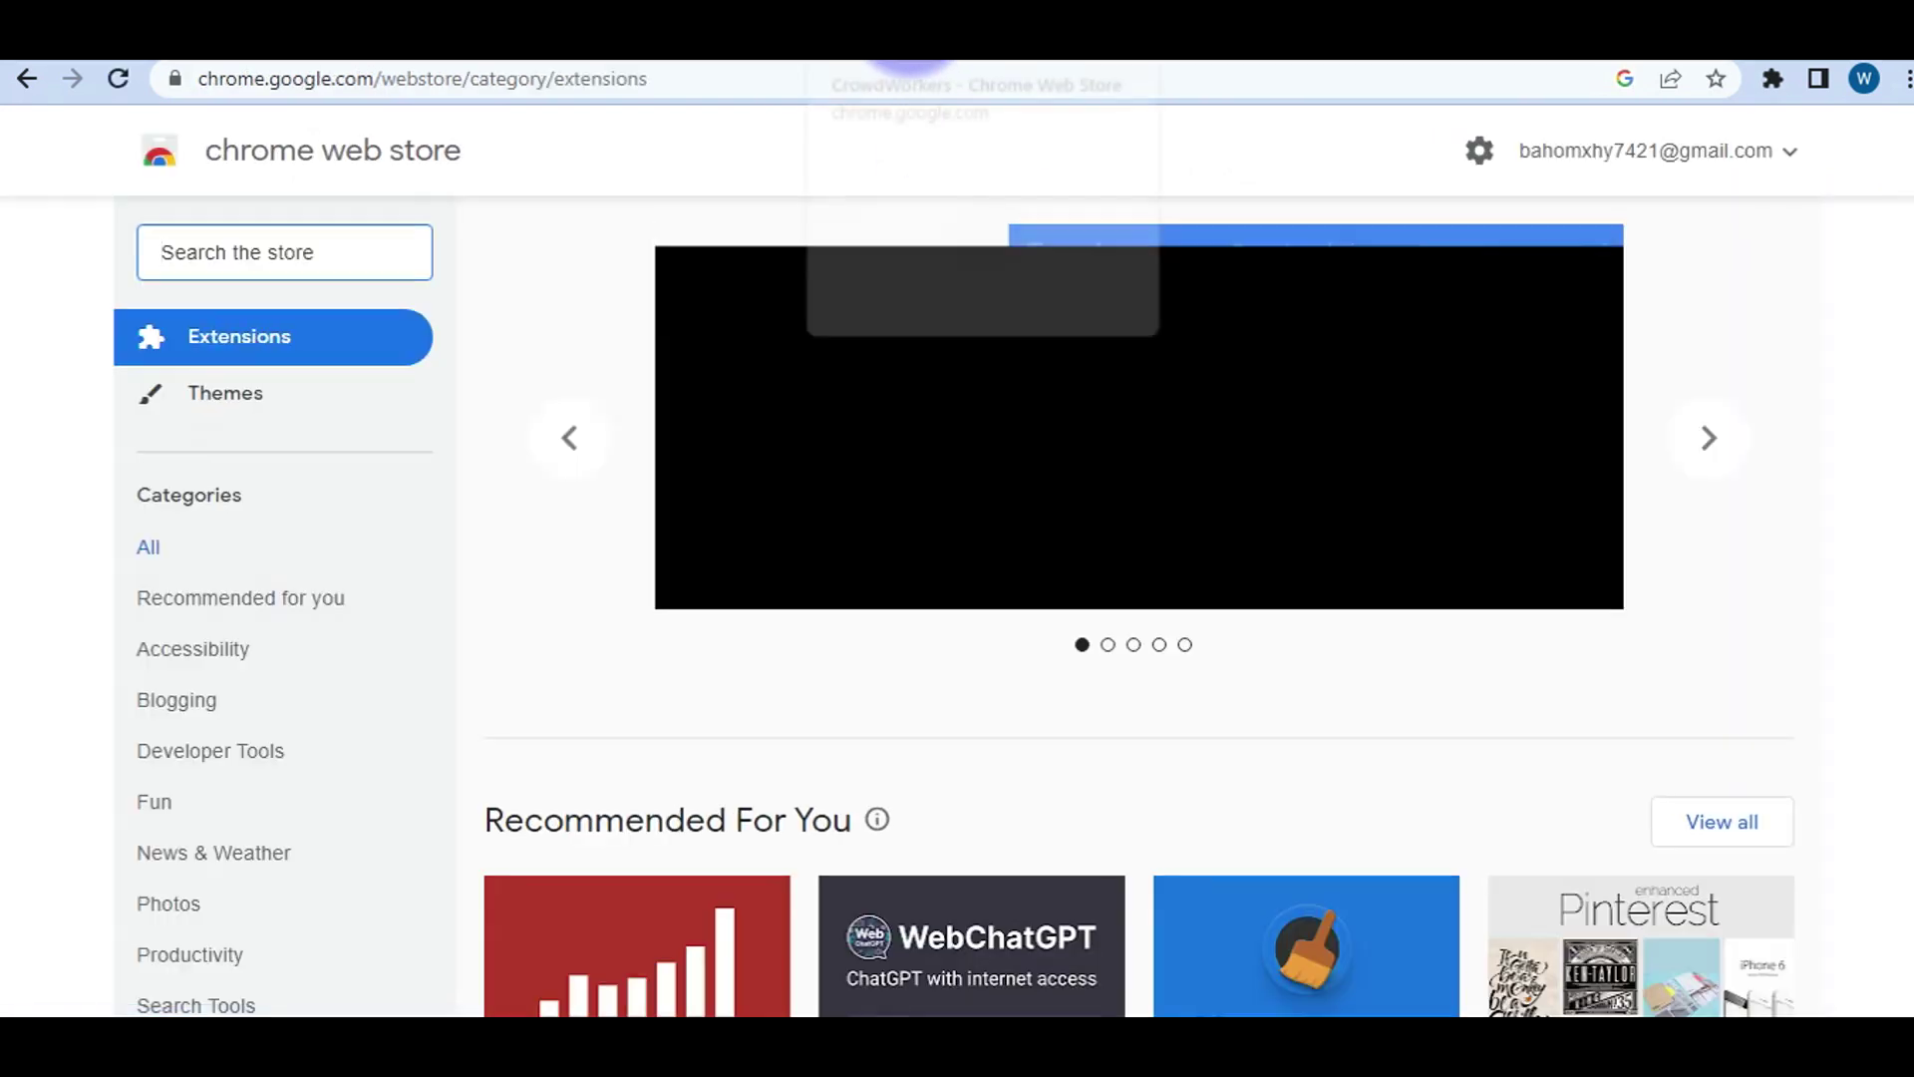
pyautogui.click(910, 20)
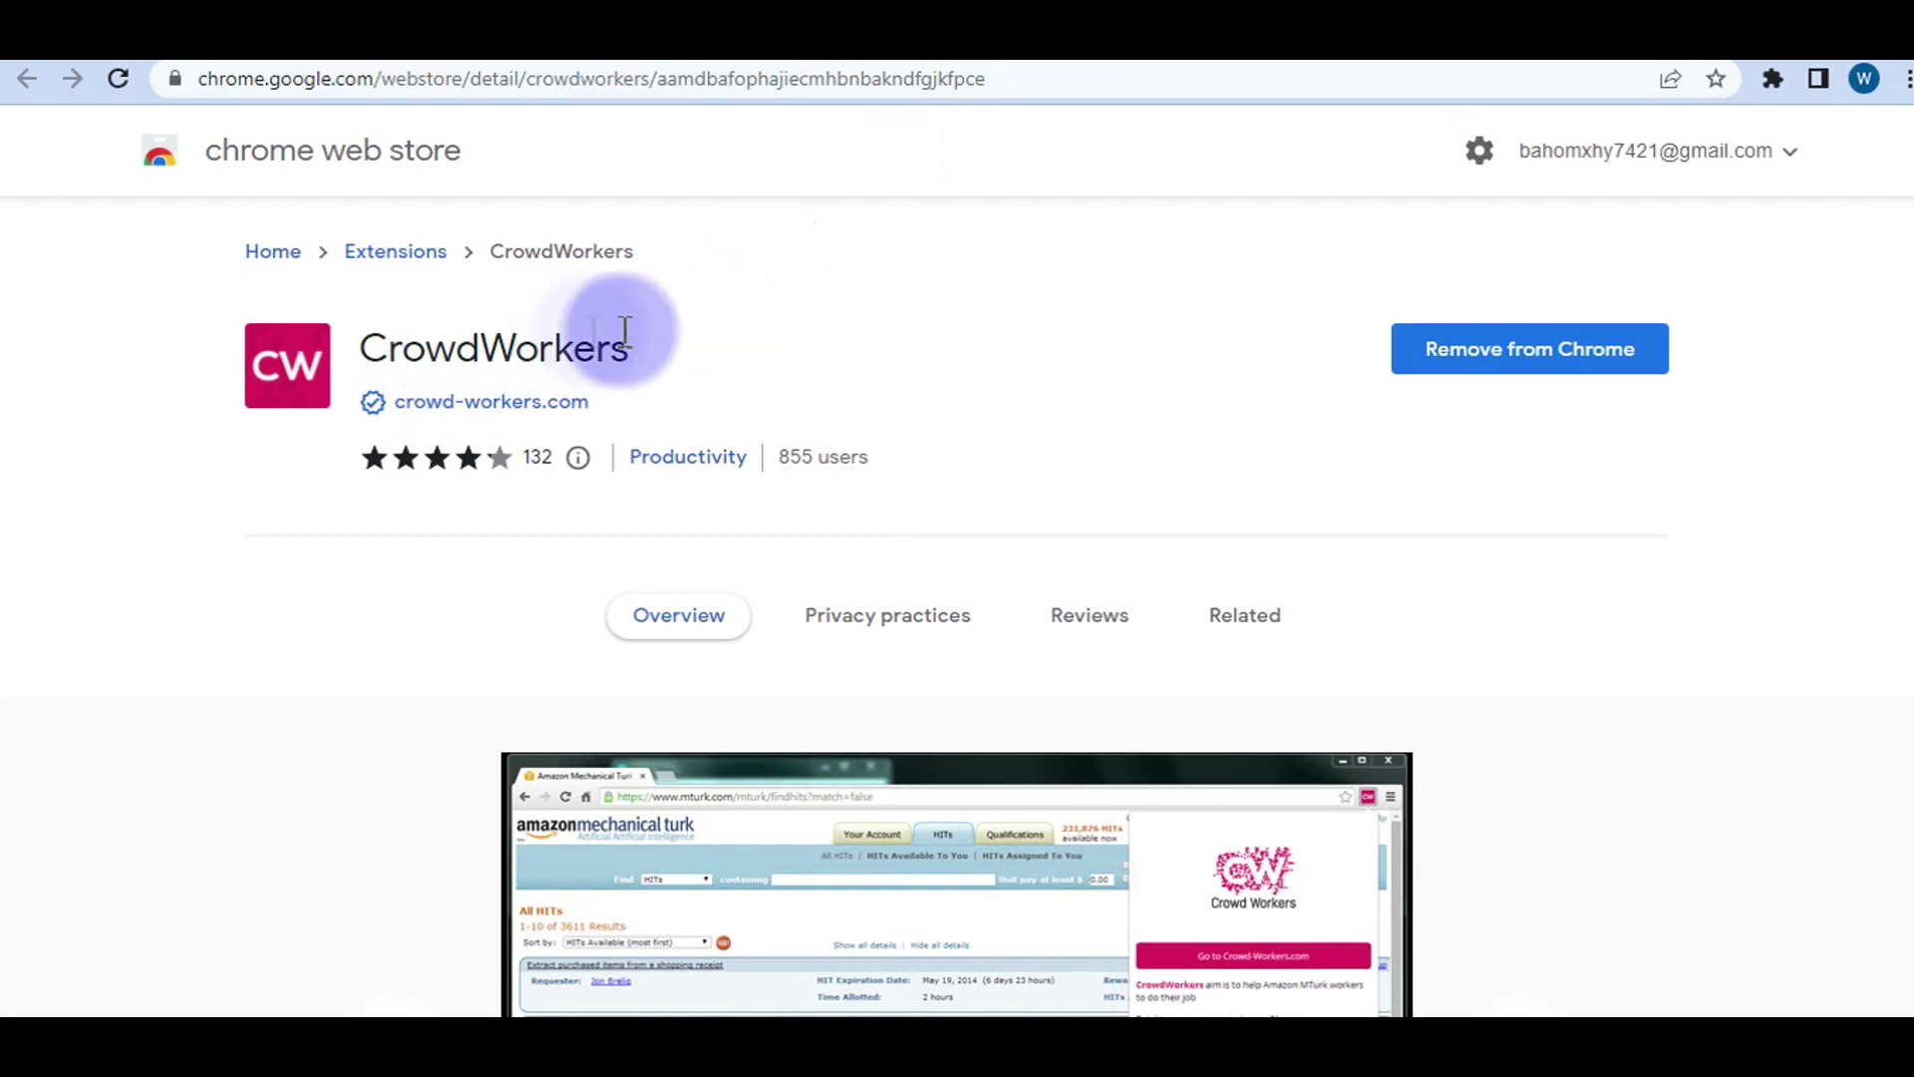
pyautogui.hotkey('alt', 'Left')
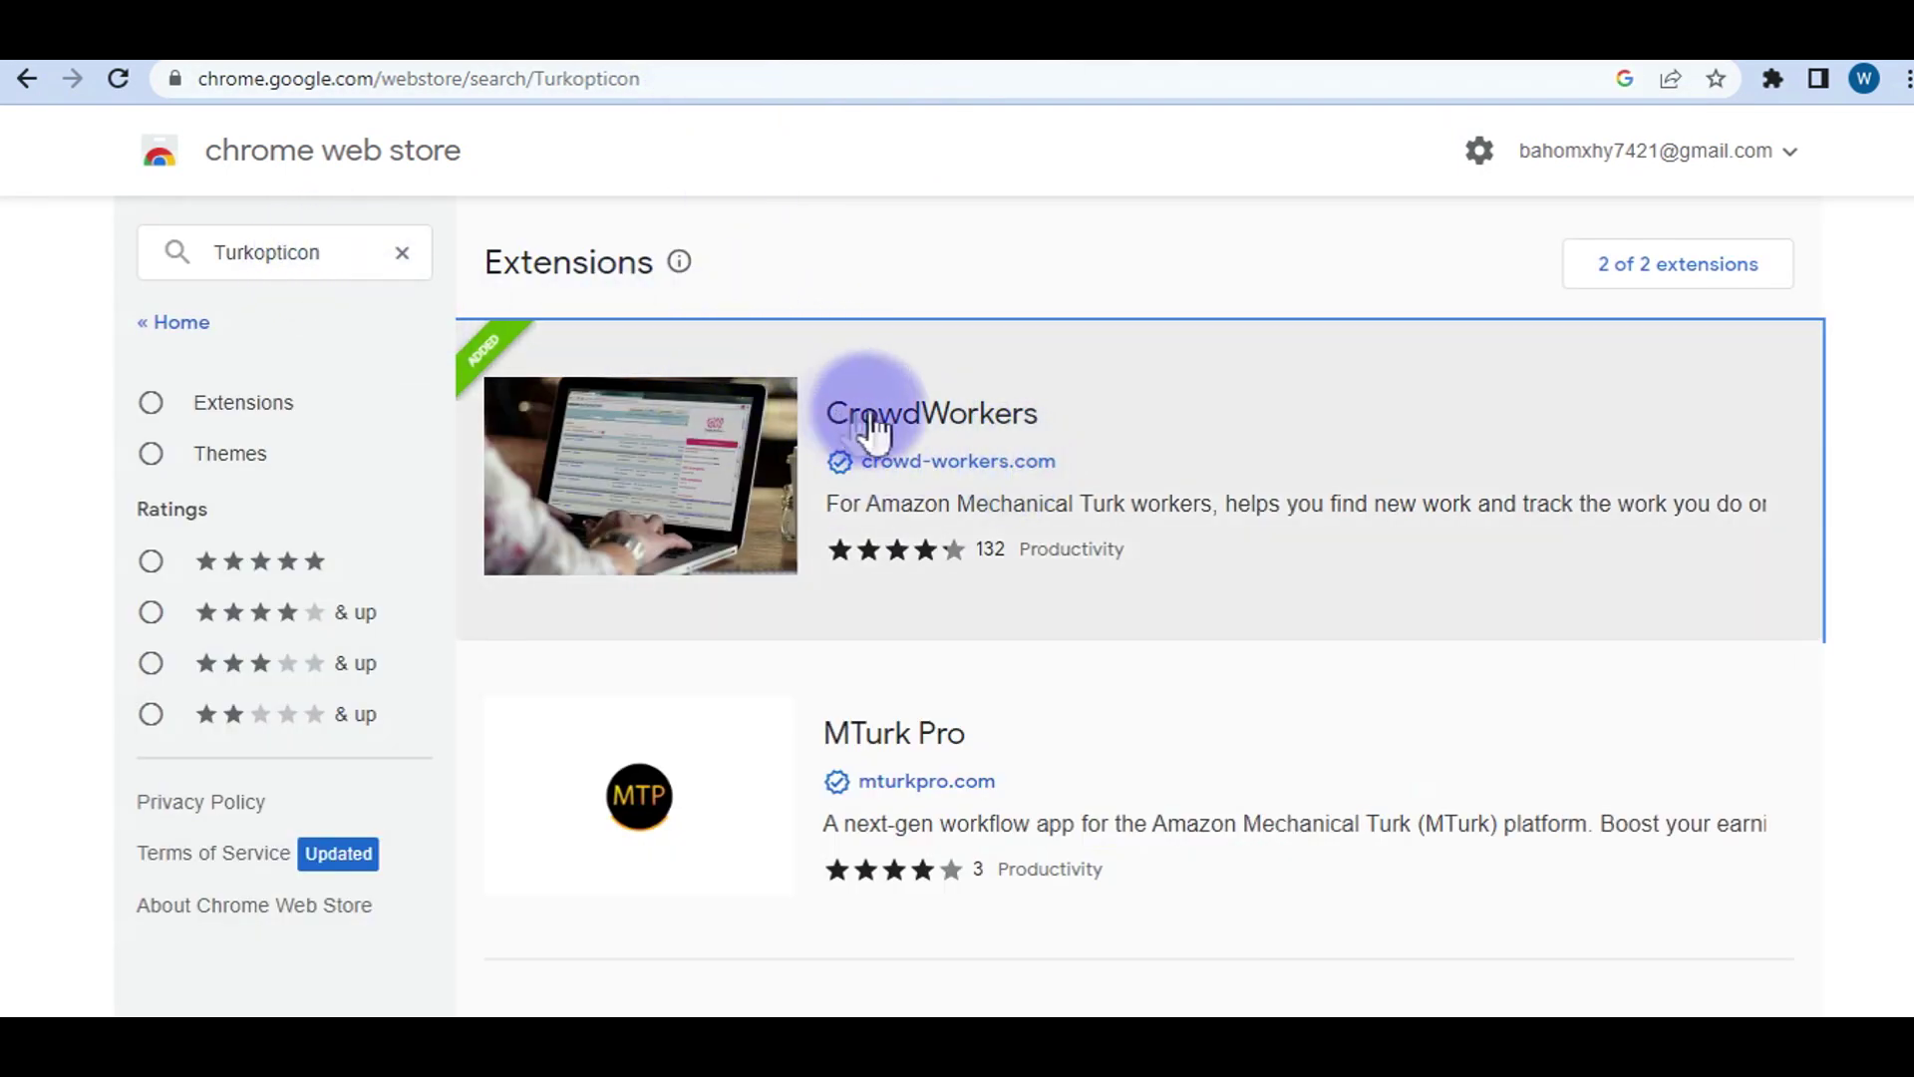
pyautogui.moveTo(1051, 428); pyautogui.dragTo(1162, 62)
pyautogui.hotkey('alt', 'Left')
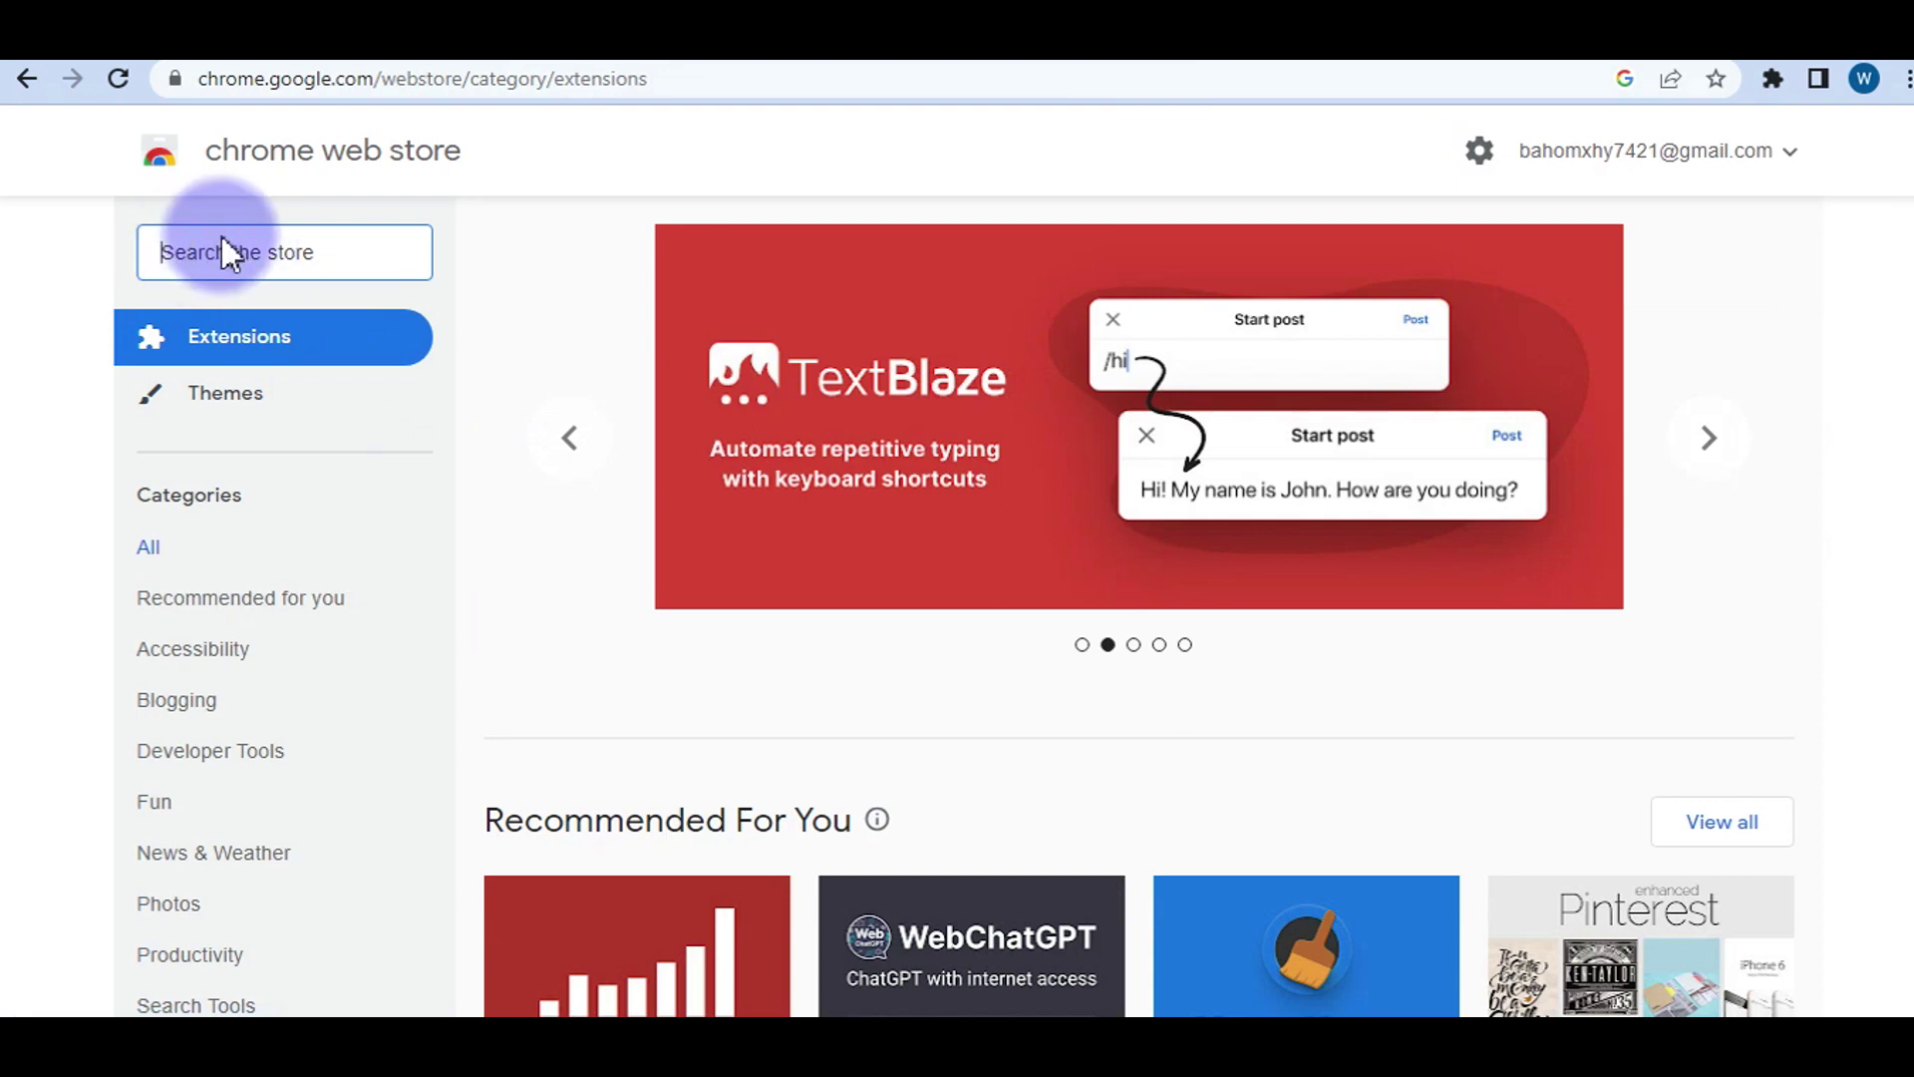
# Step: Search the Chrome Web Store for "crowdworkers" and open the CrowdWorkers extension's detail page
pyautogui.write('c')
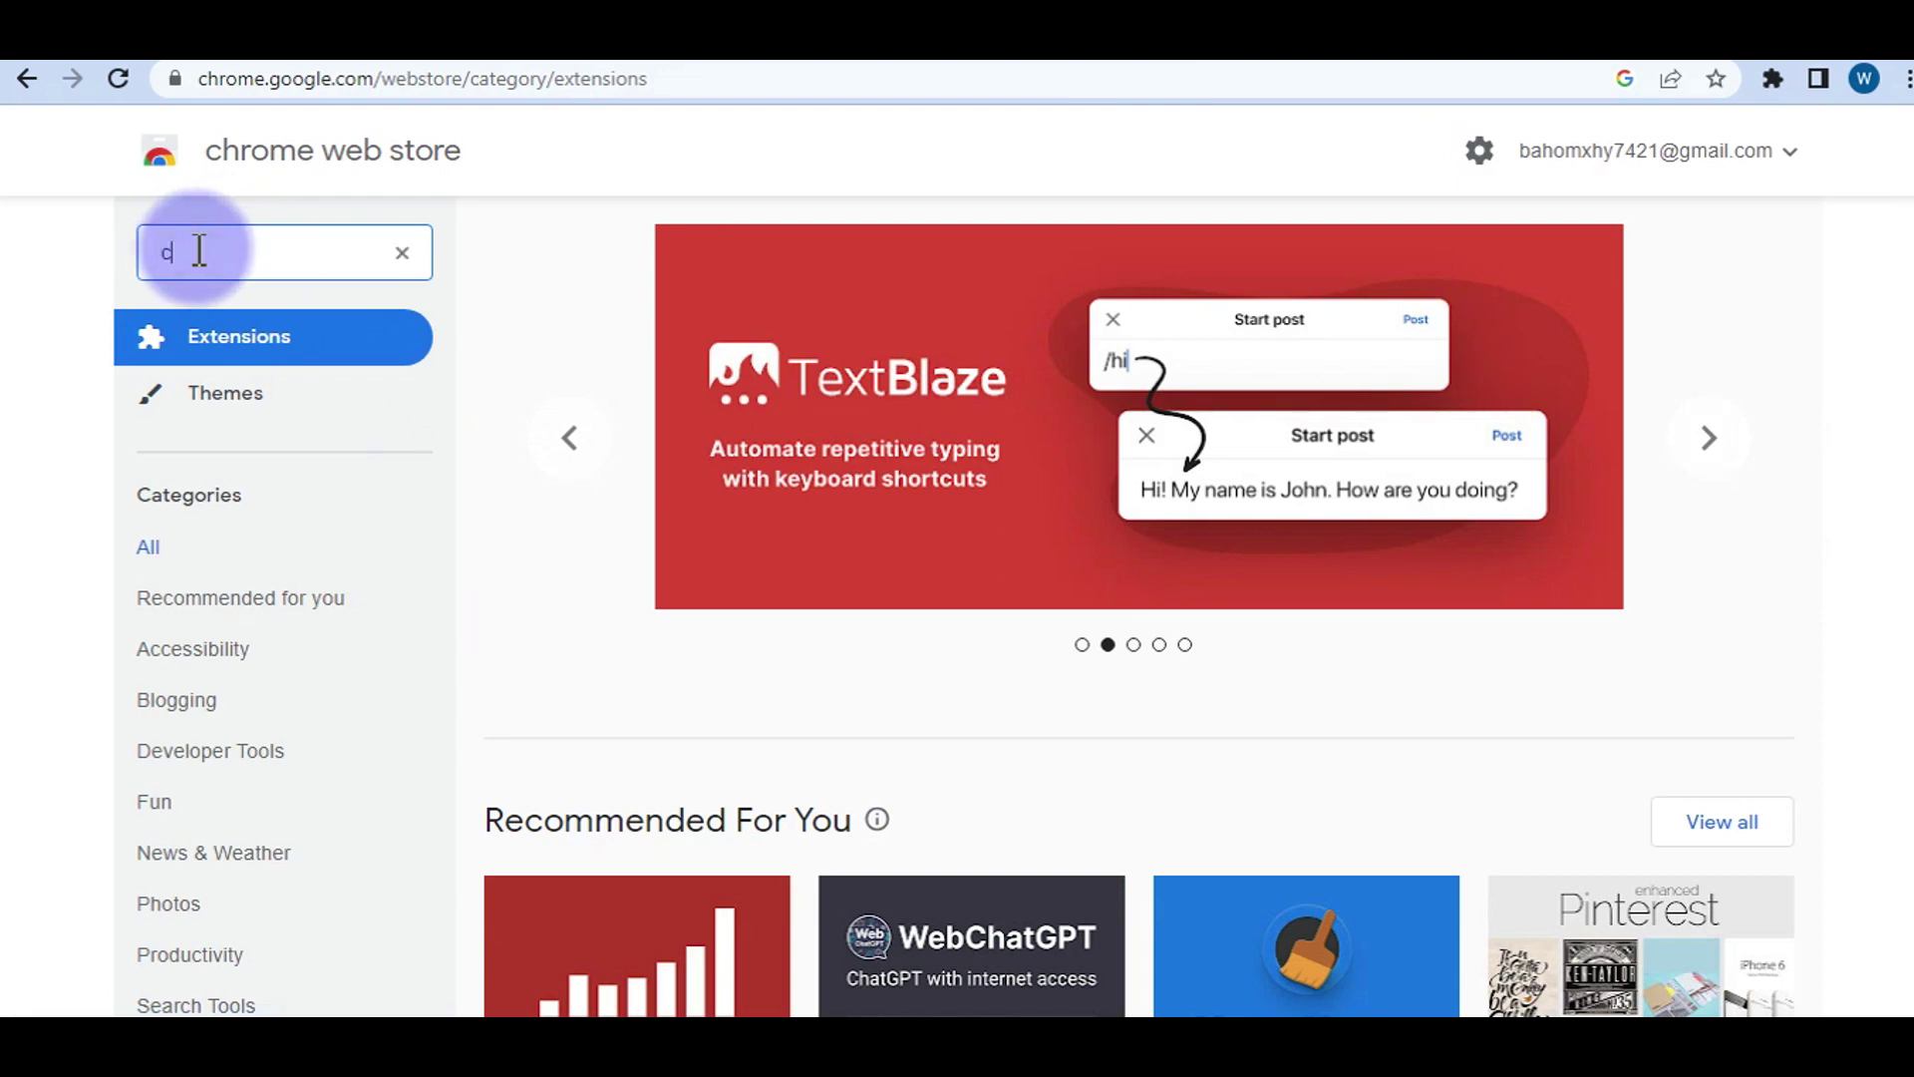
pyautogui.write('row')
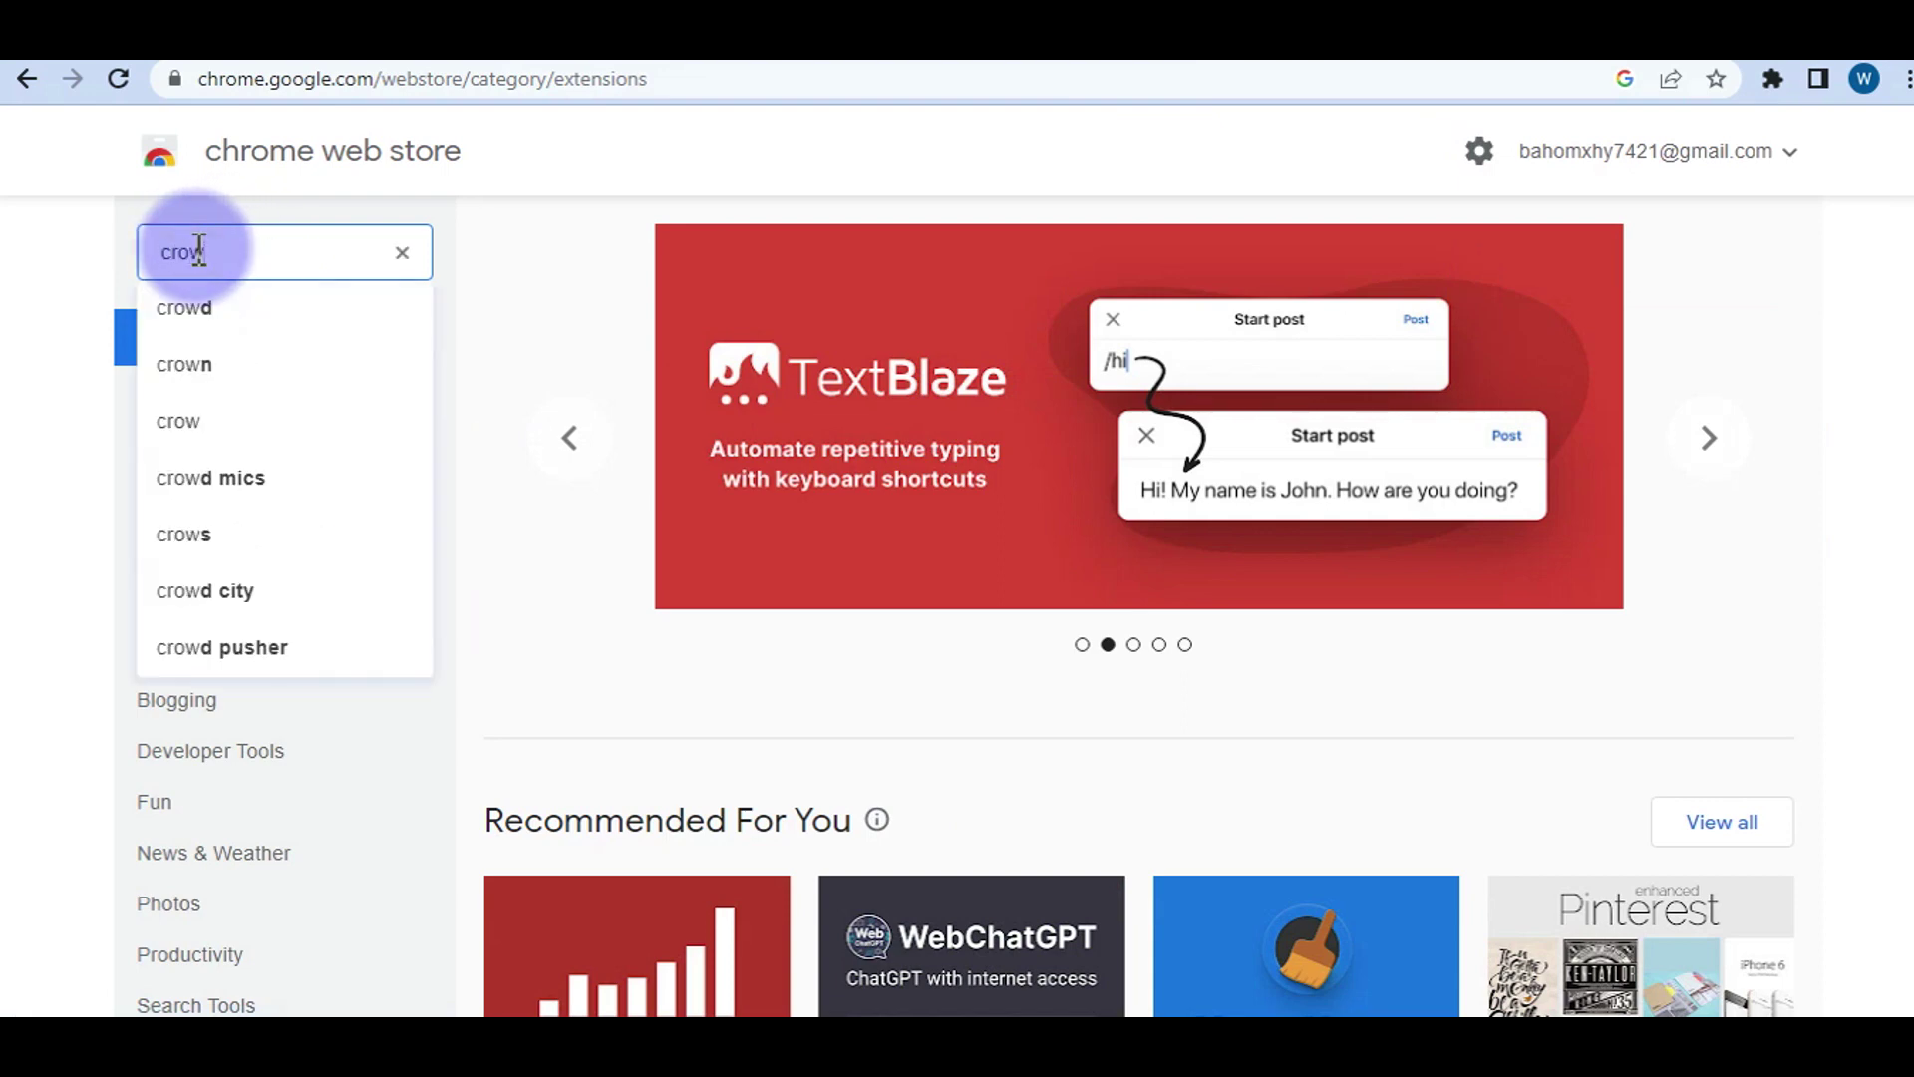
pyautogui.write('dworker')
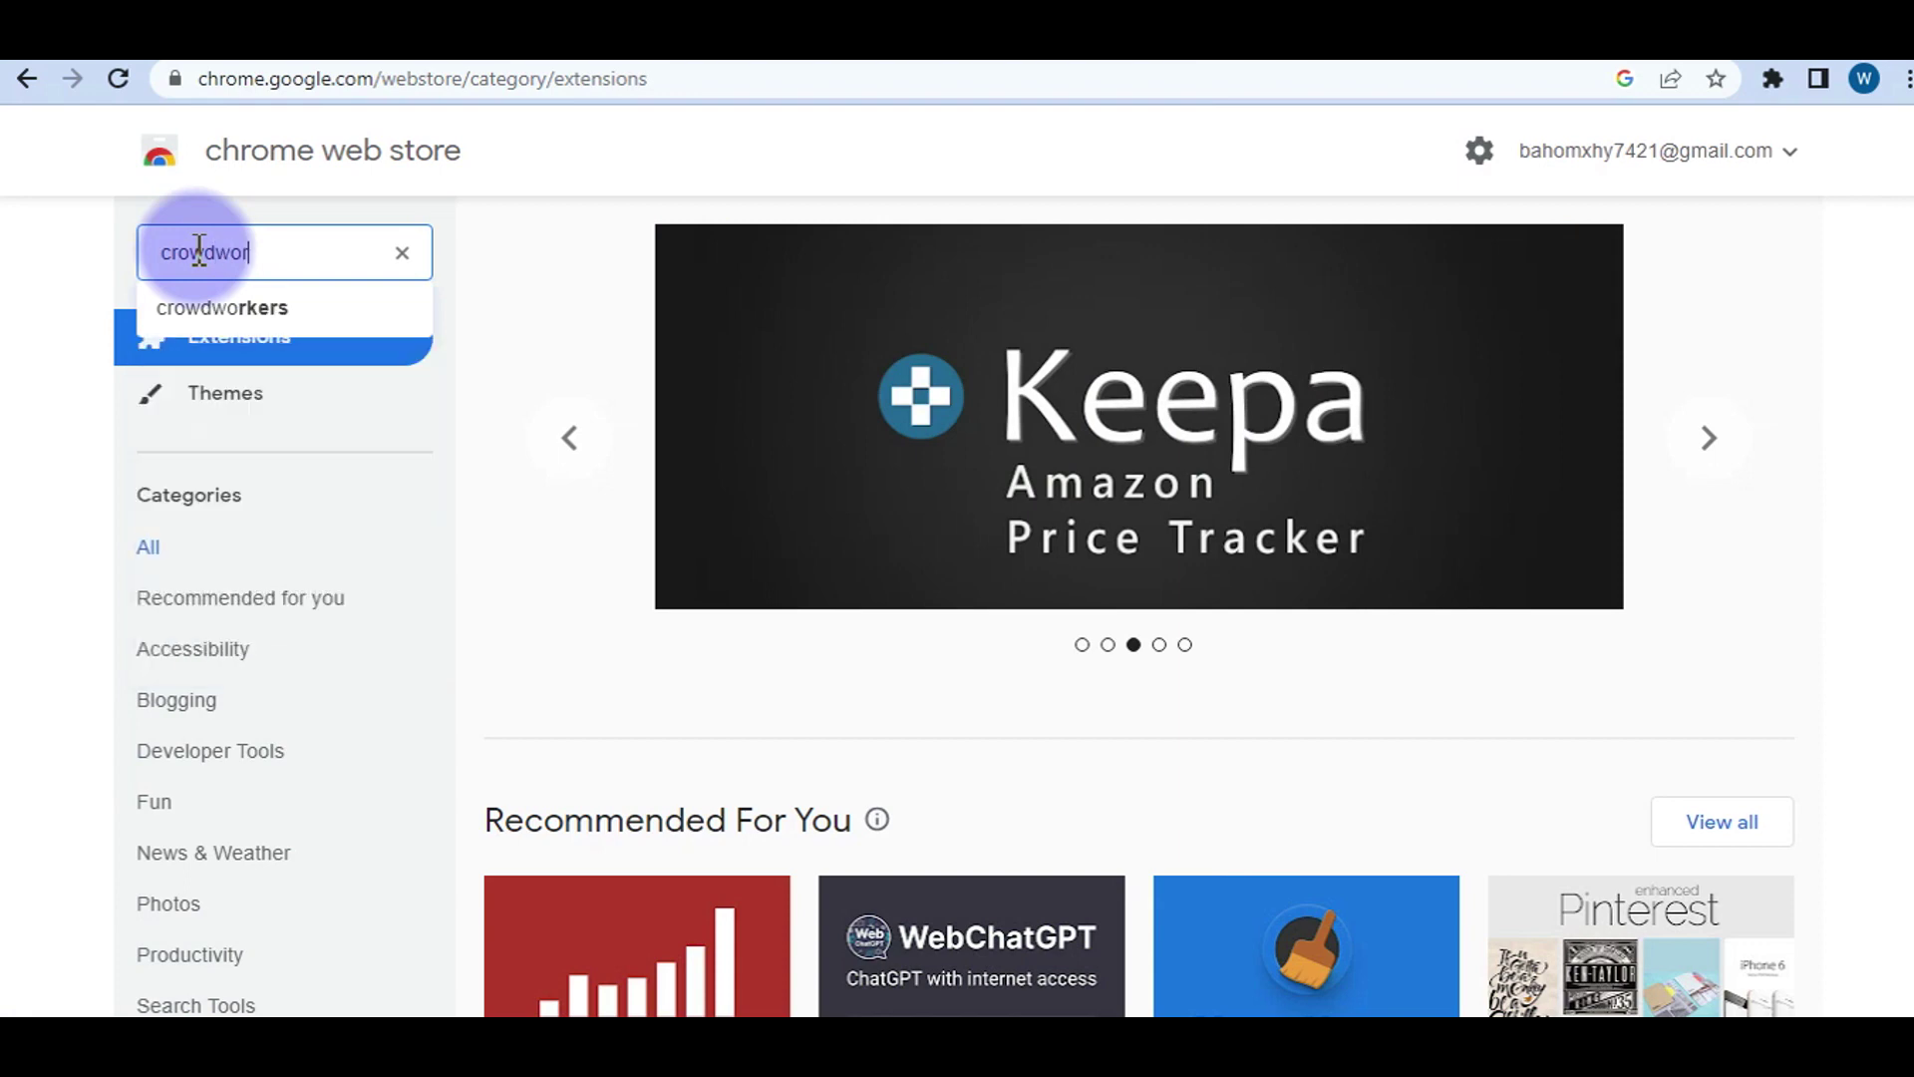
pyautogui.click(243, 311)
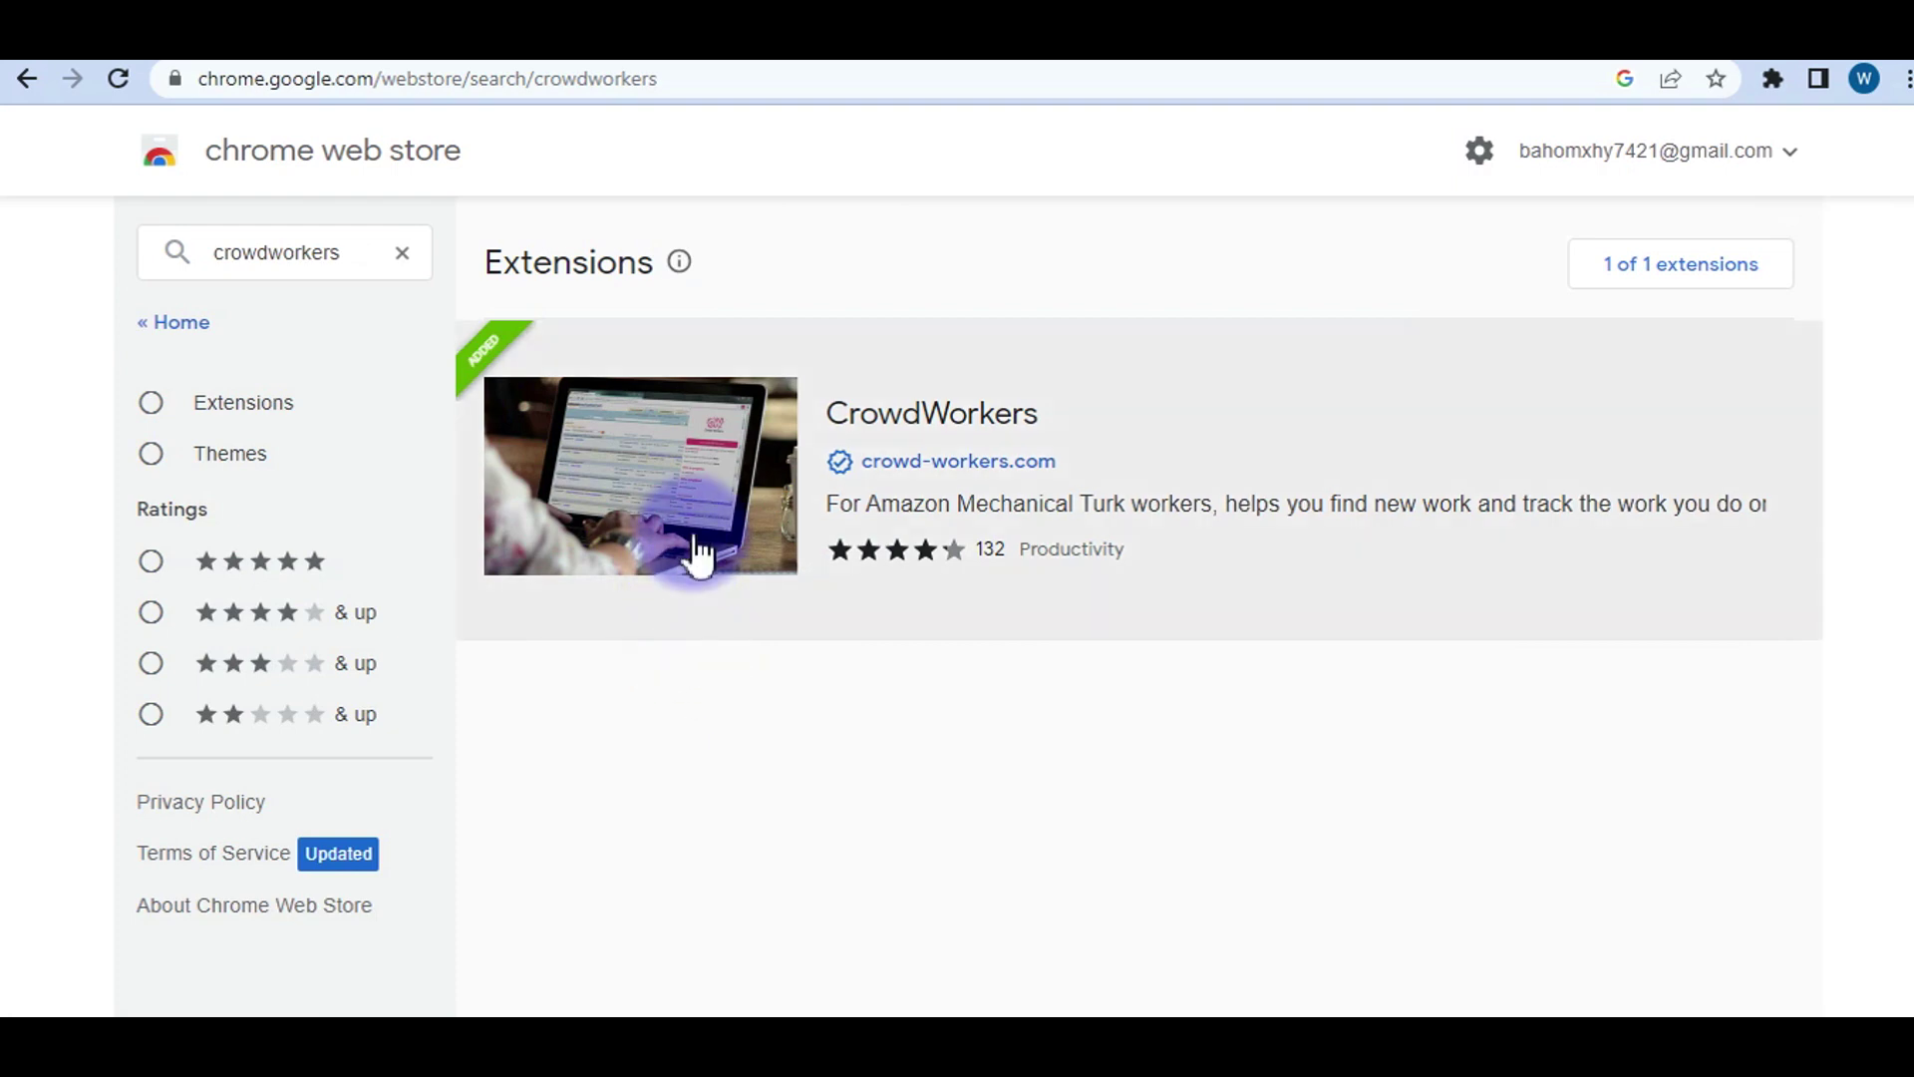
pyautogui.click(708, 495)
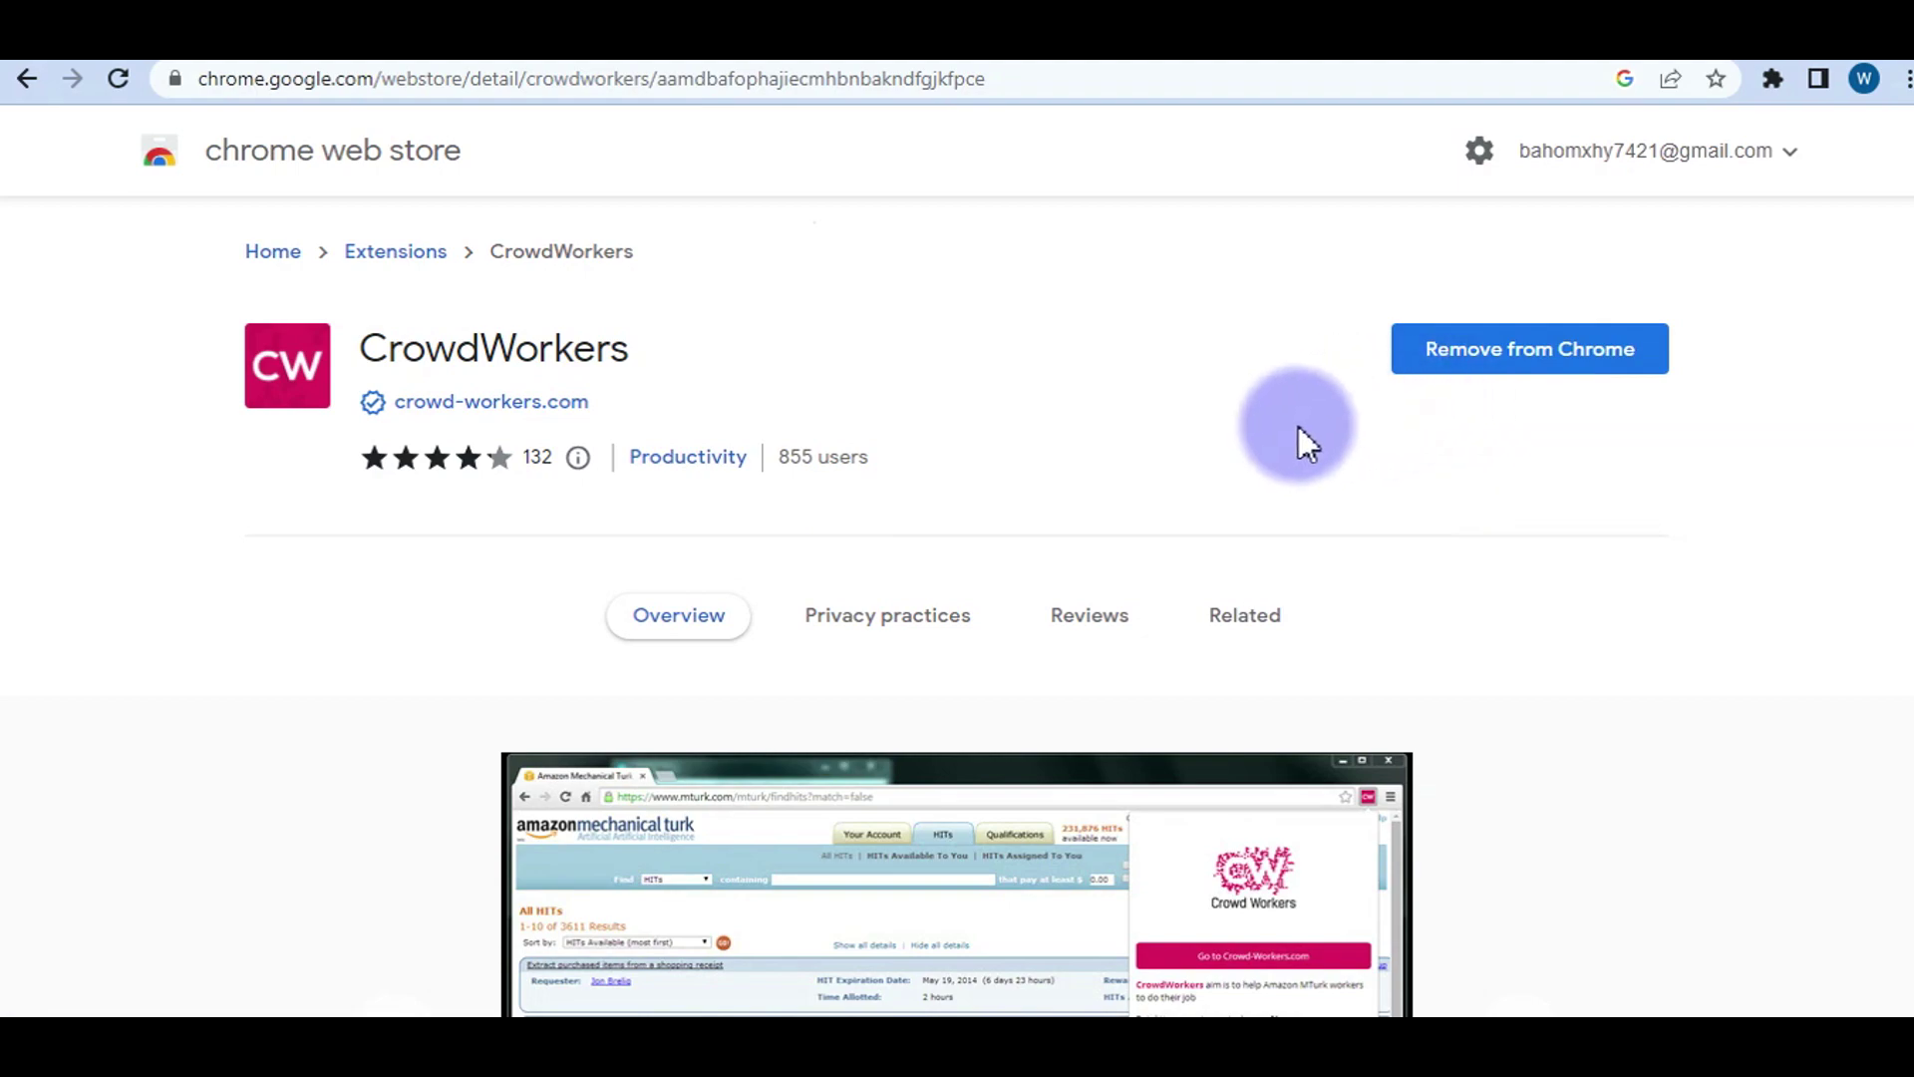
# Step: Read the CrowdWorkers overview on finding and tracking MTurk work, syncing advice and fair wages
pyautogui.scroll(-8, 1298, 426)
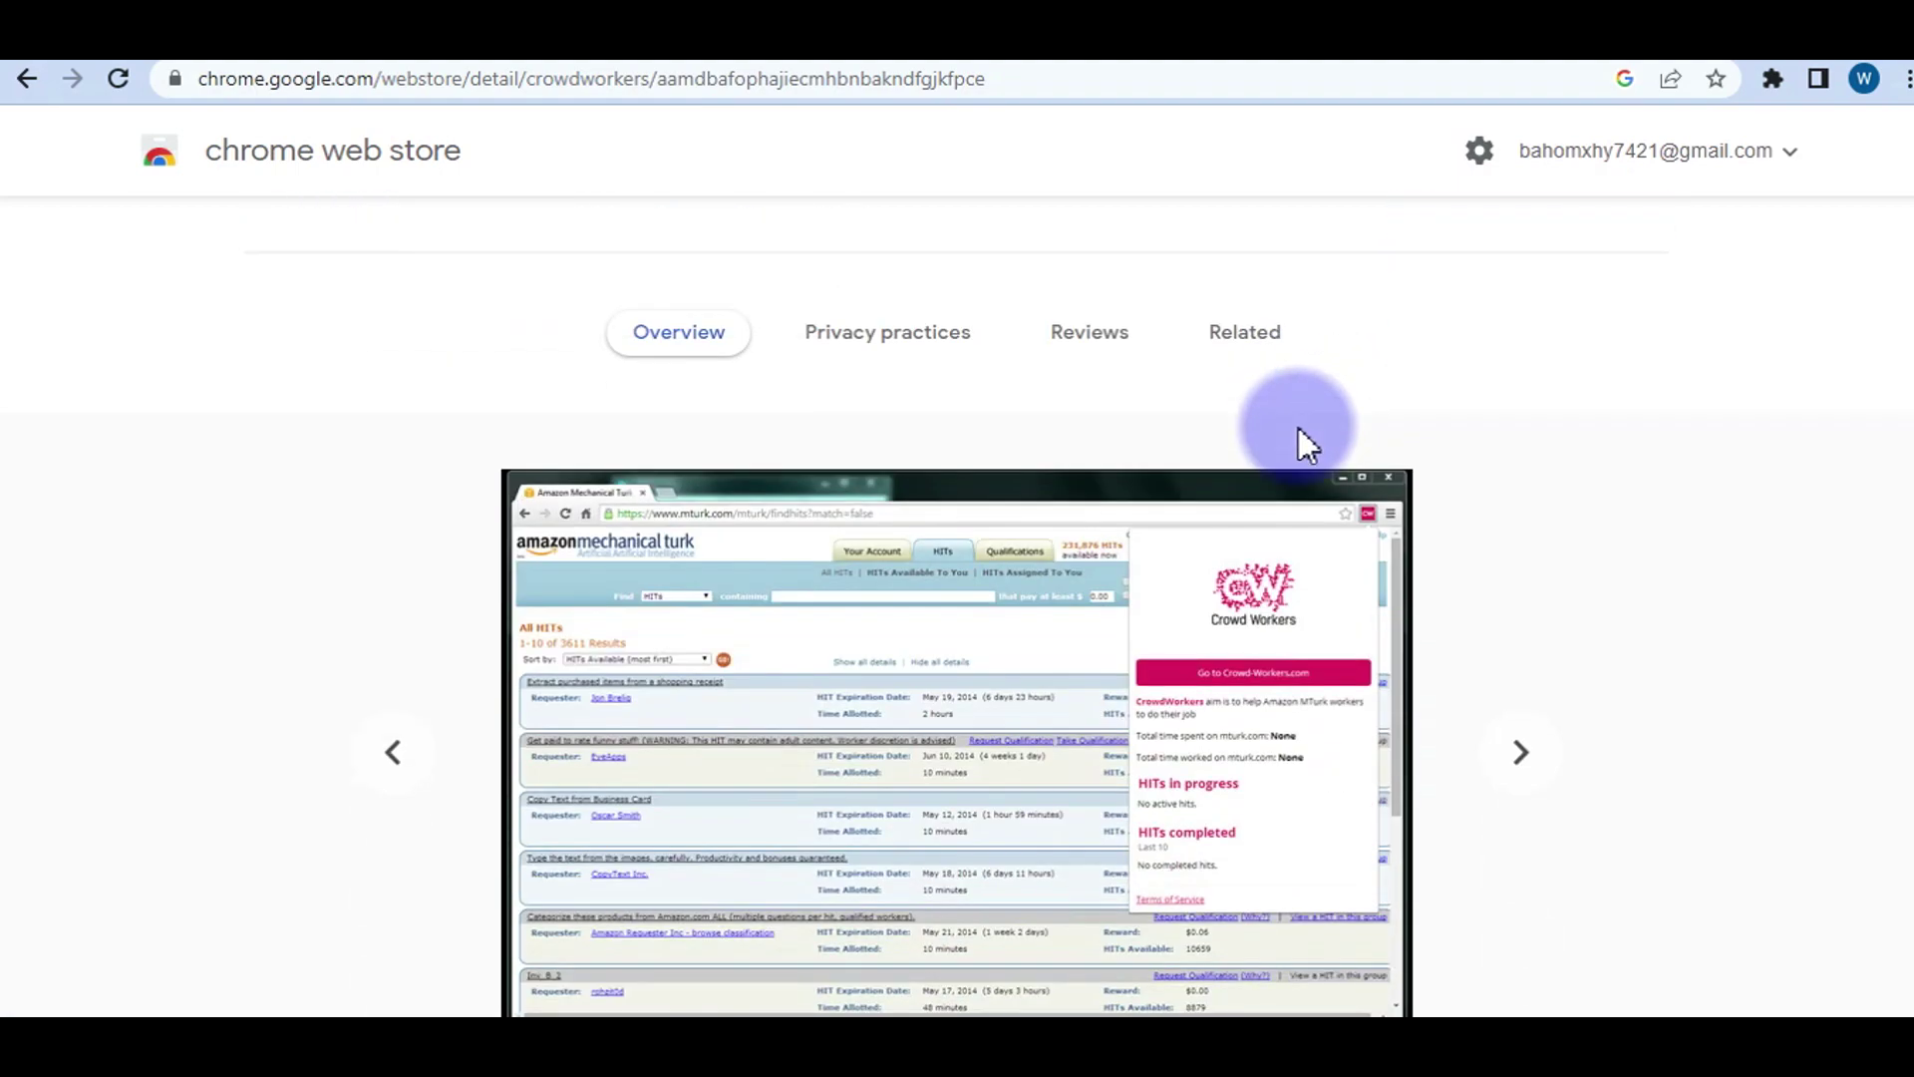
pyautogui.scroll(-1, 1298, 427)
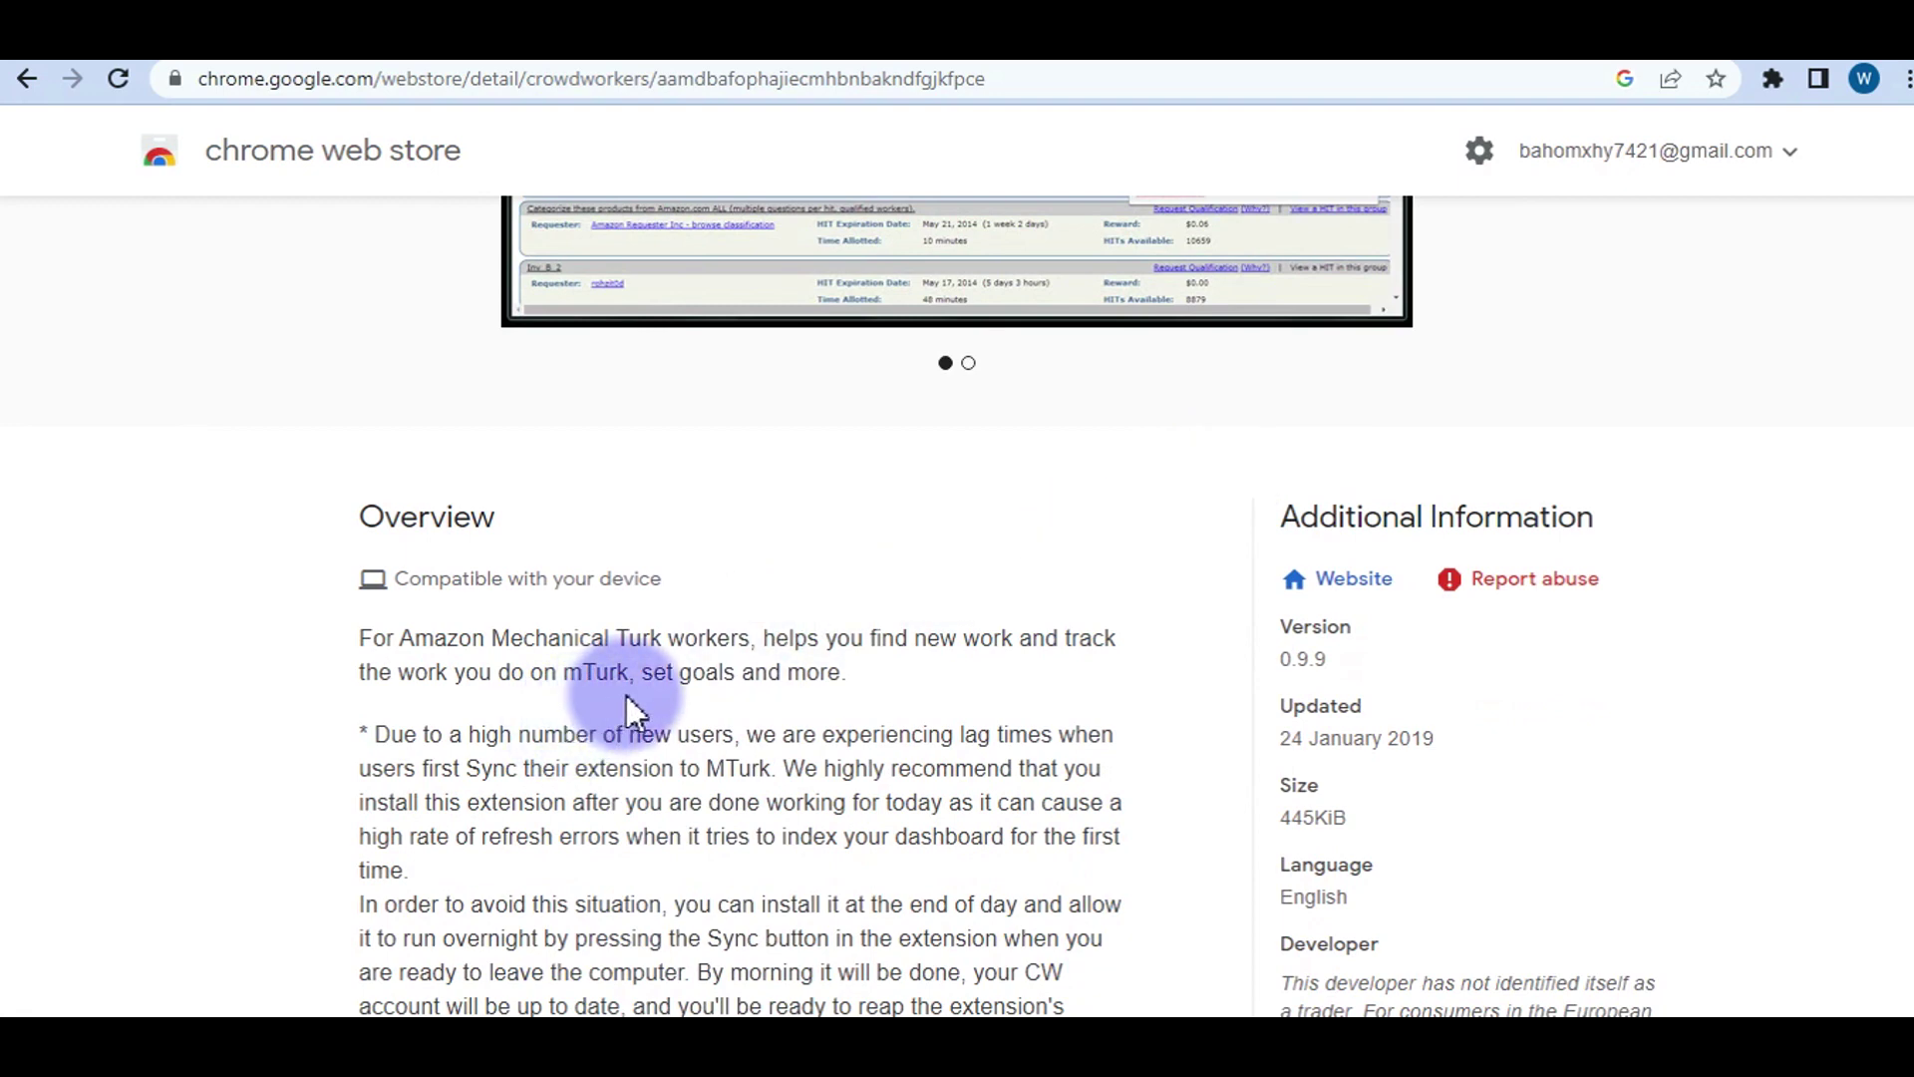
pyautogui.scroll(-1, 628, 698)
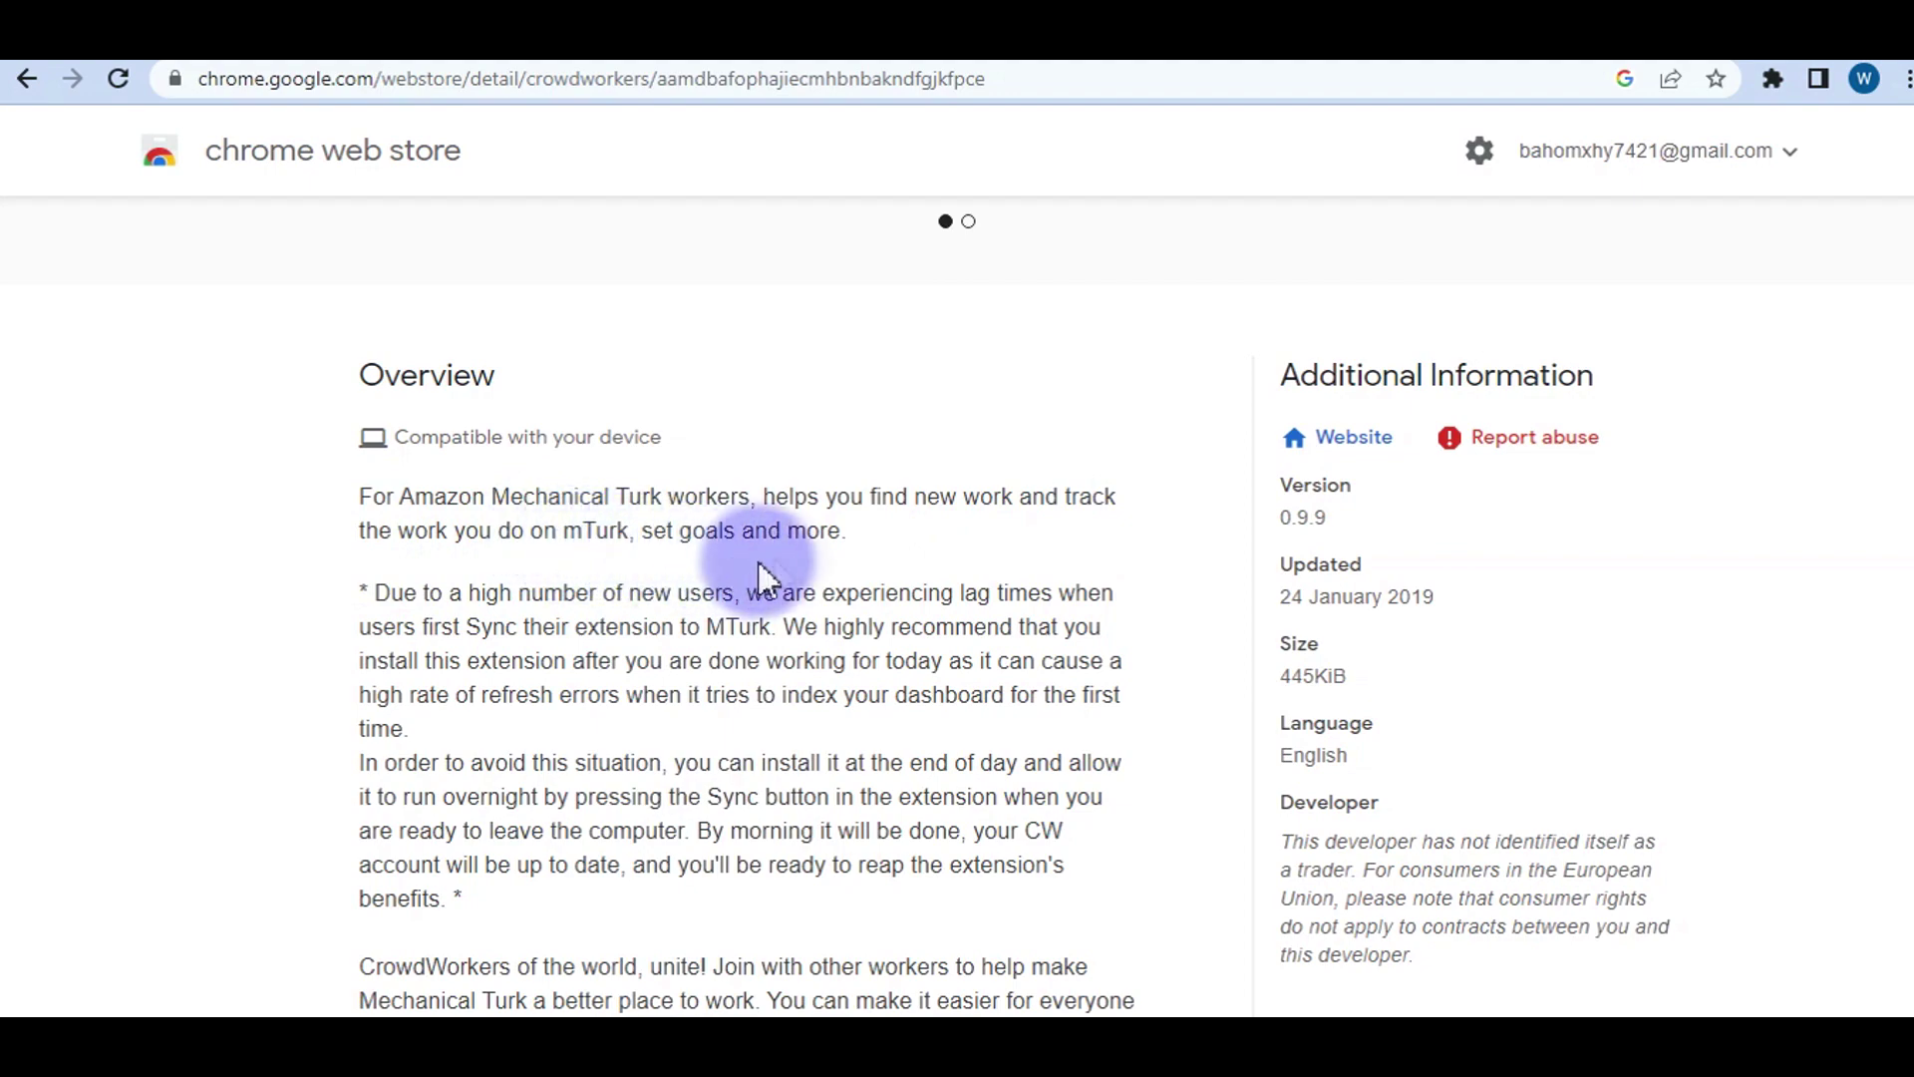
pyautogui.scroll(-7, 836, 554)
pyautogui.scroll(2, 829, 569)
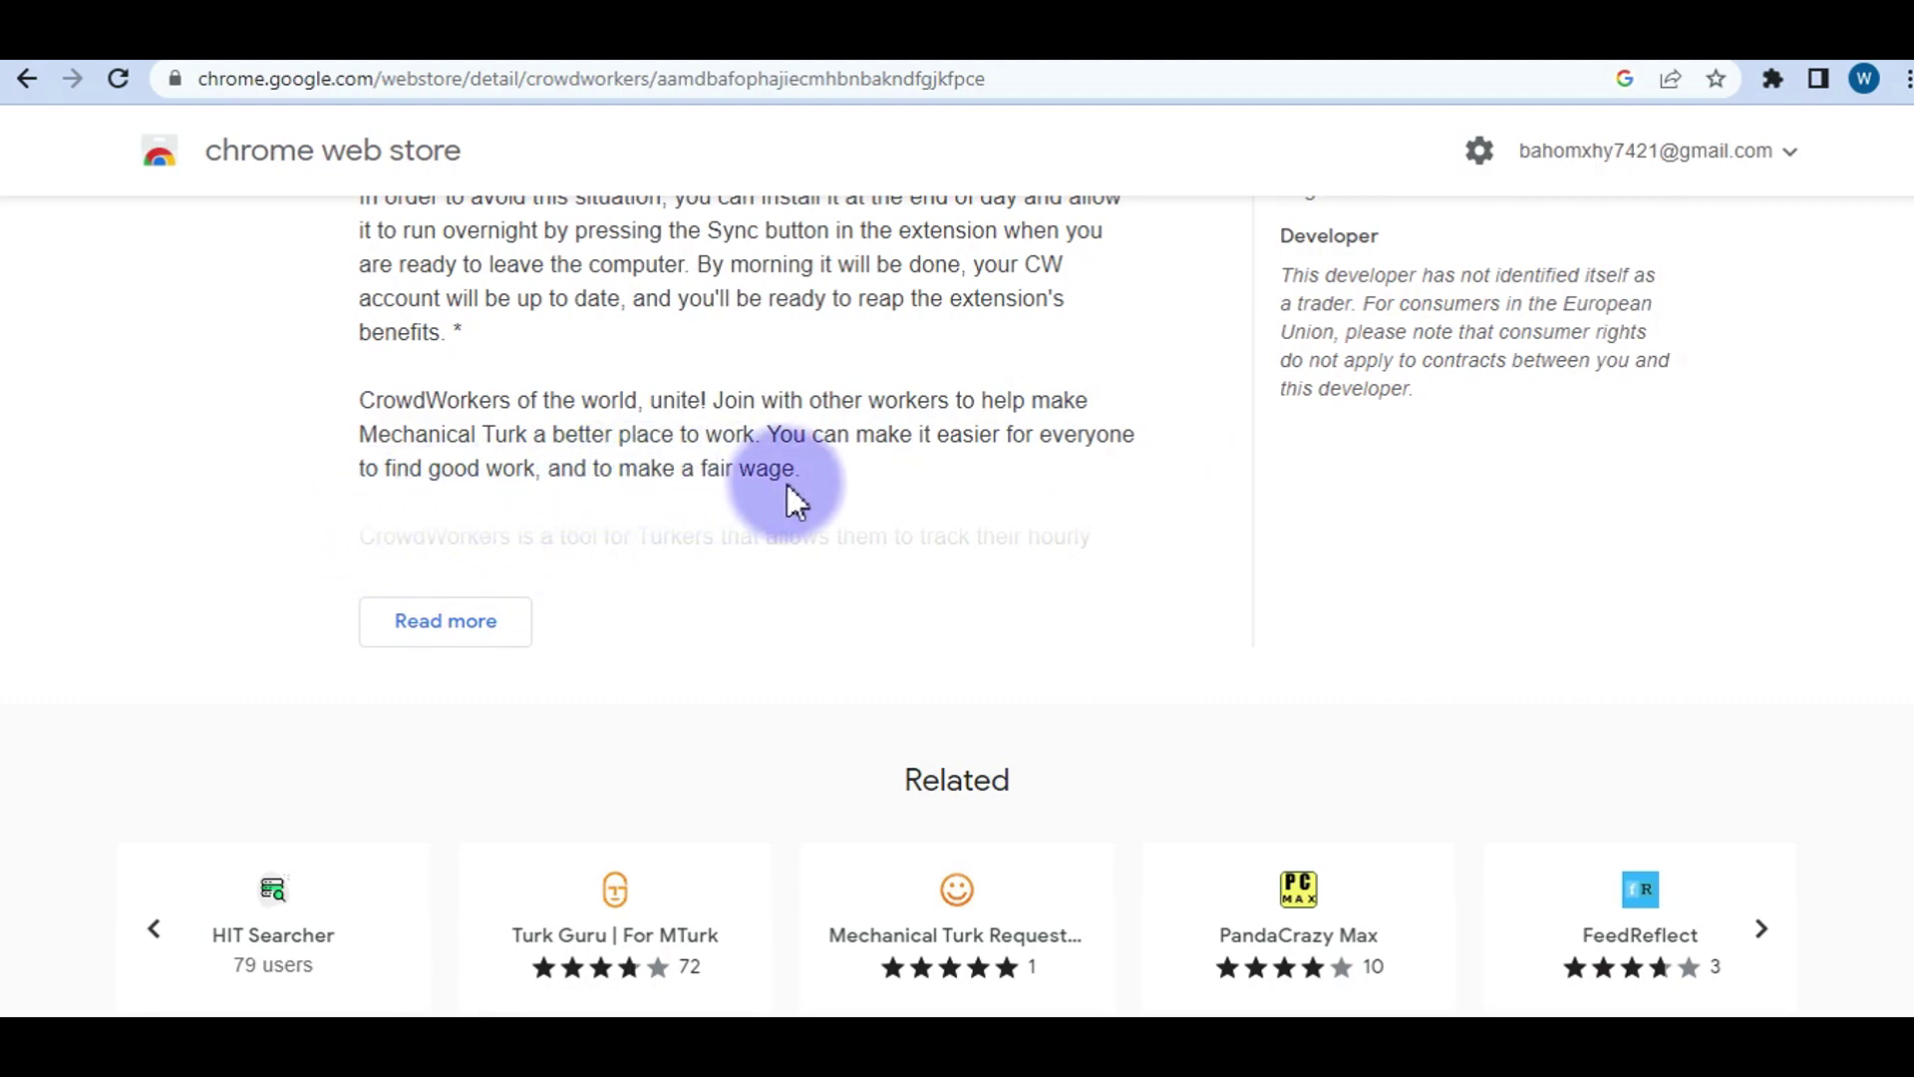
pyautogui.scroll(7, 788, 485)
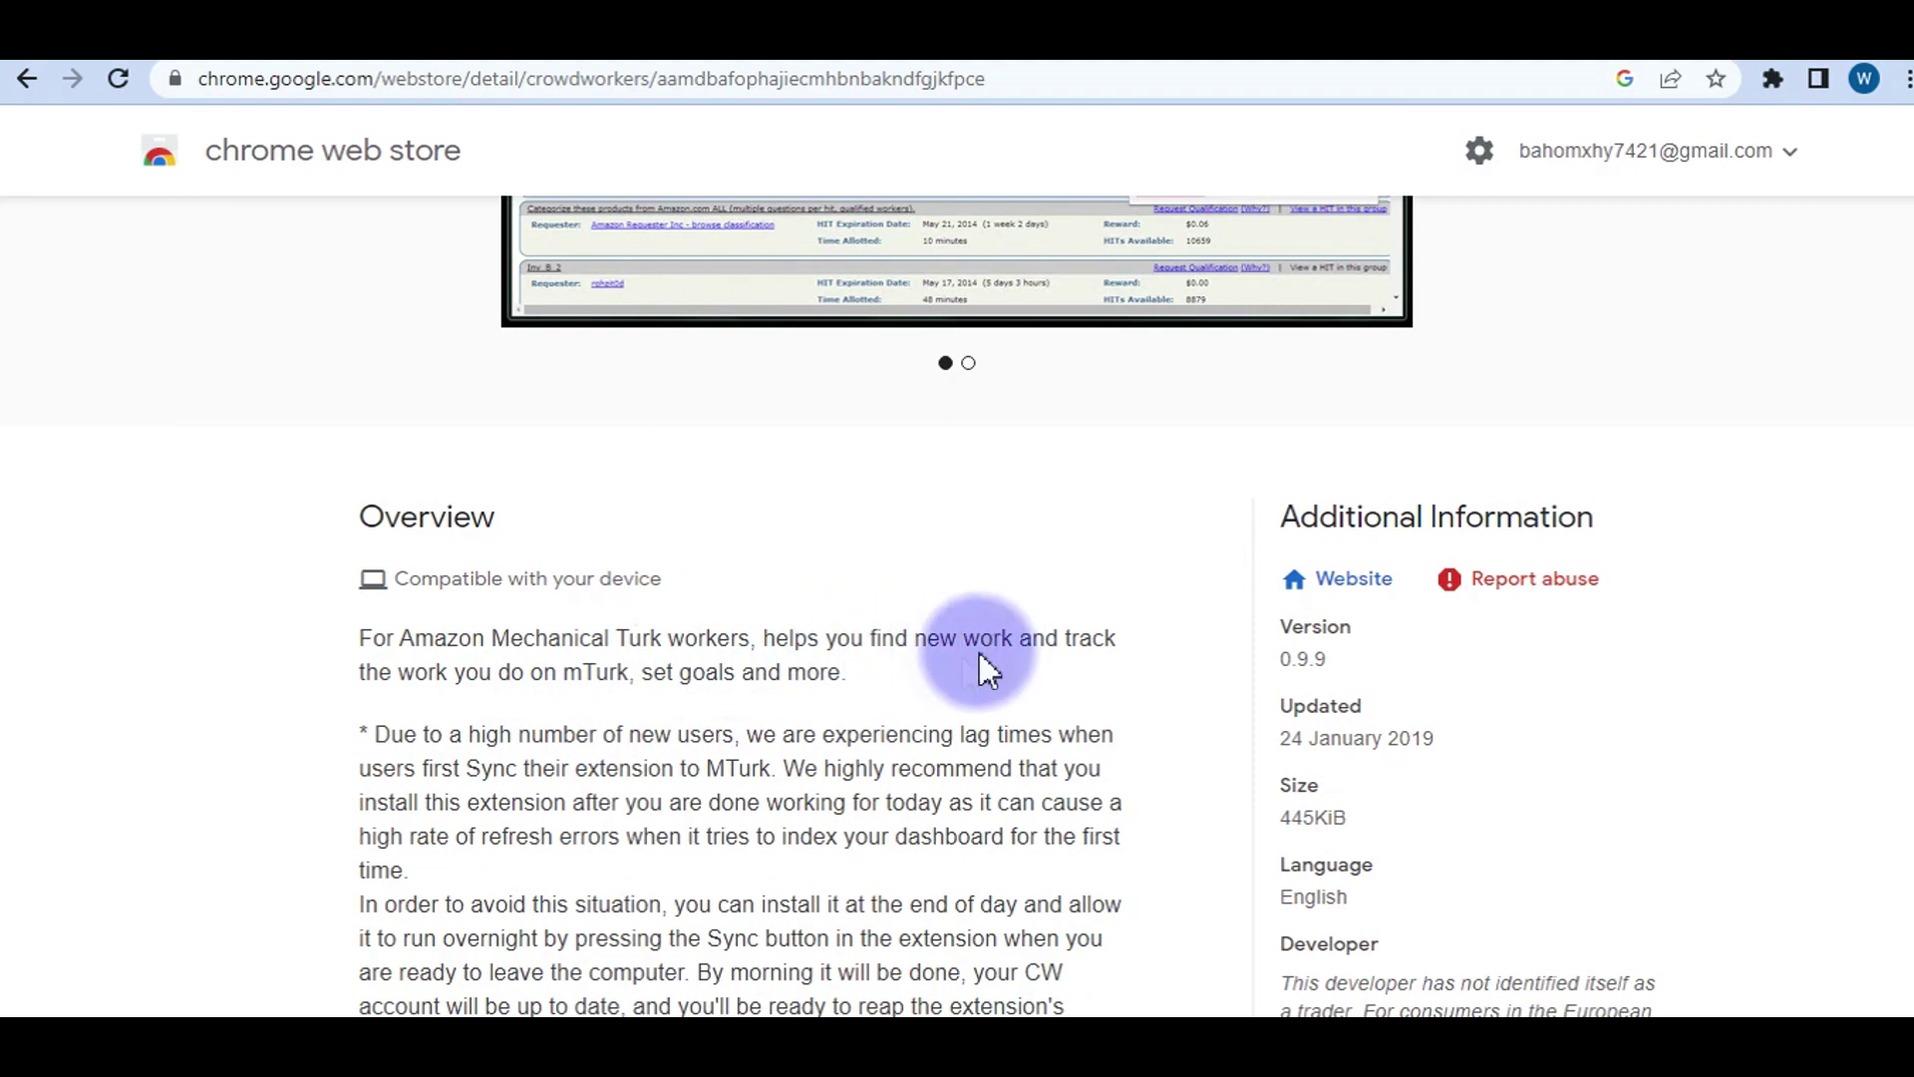
pyautogui.scroll(-3, 883, 694)
pyautogui.scroll(-3, 885, 698)
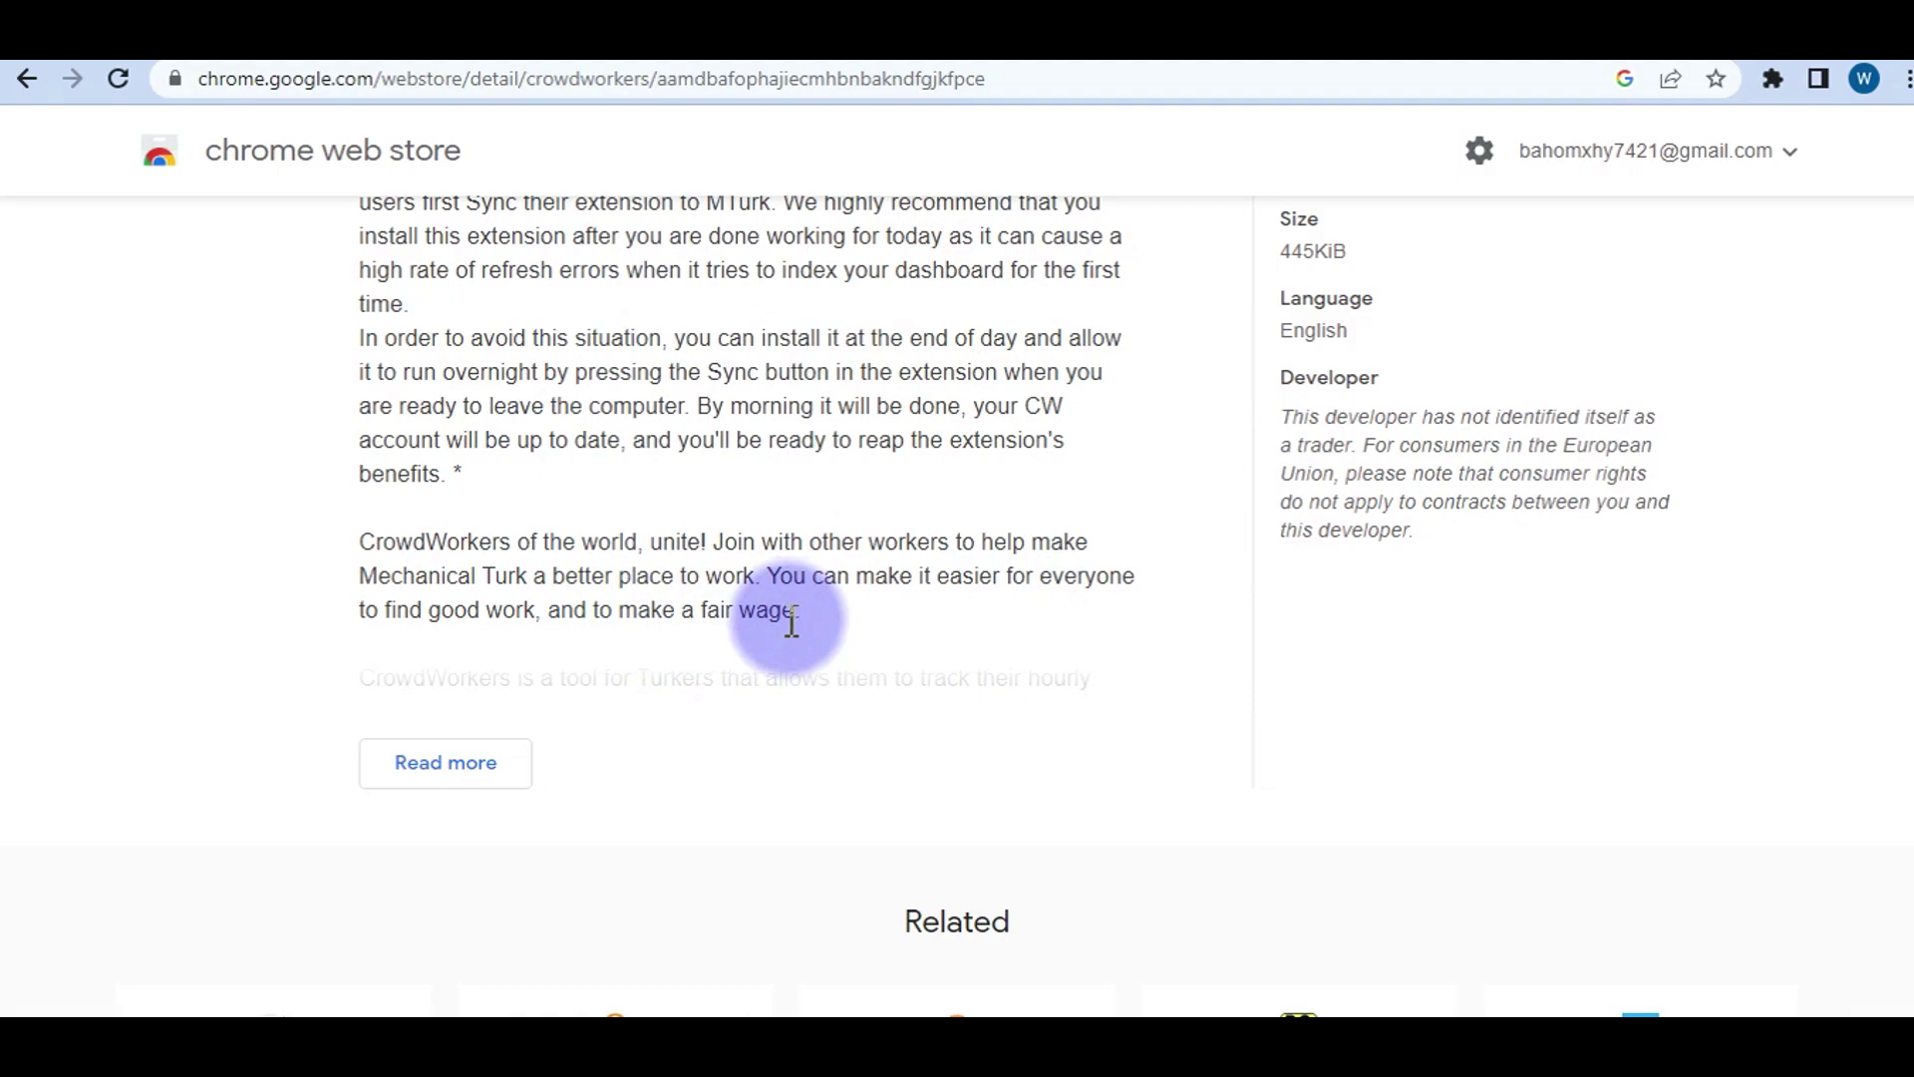
# Step: Open the installed CrowdWorkers extension from the browser's extensions list and follow its link to mturk.com
pyautogui.scroll(10, 787, 622)
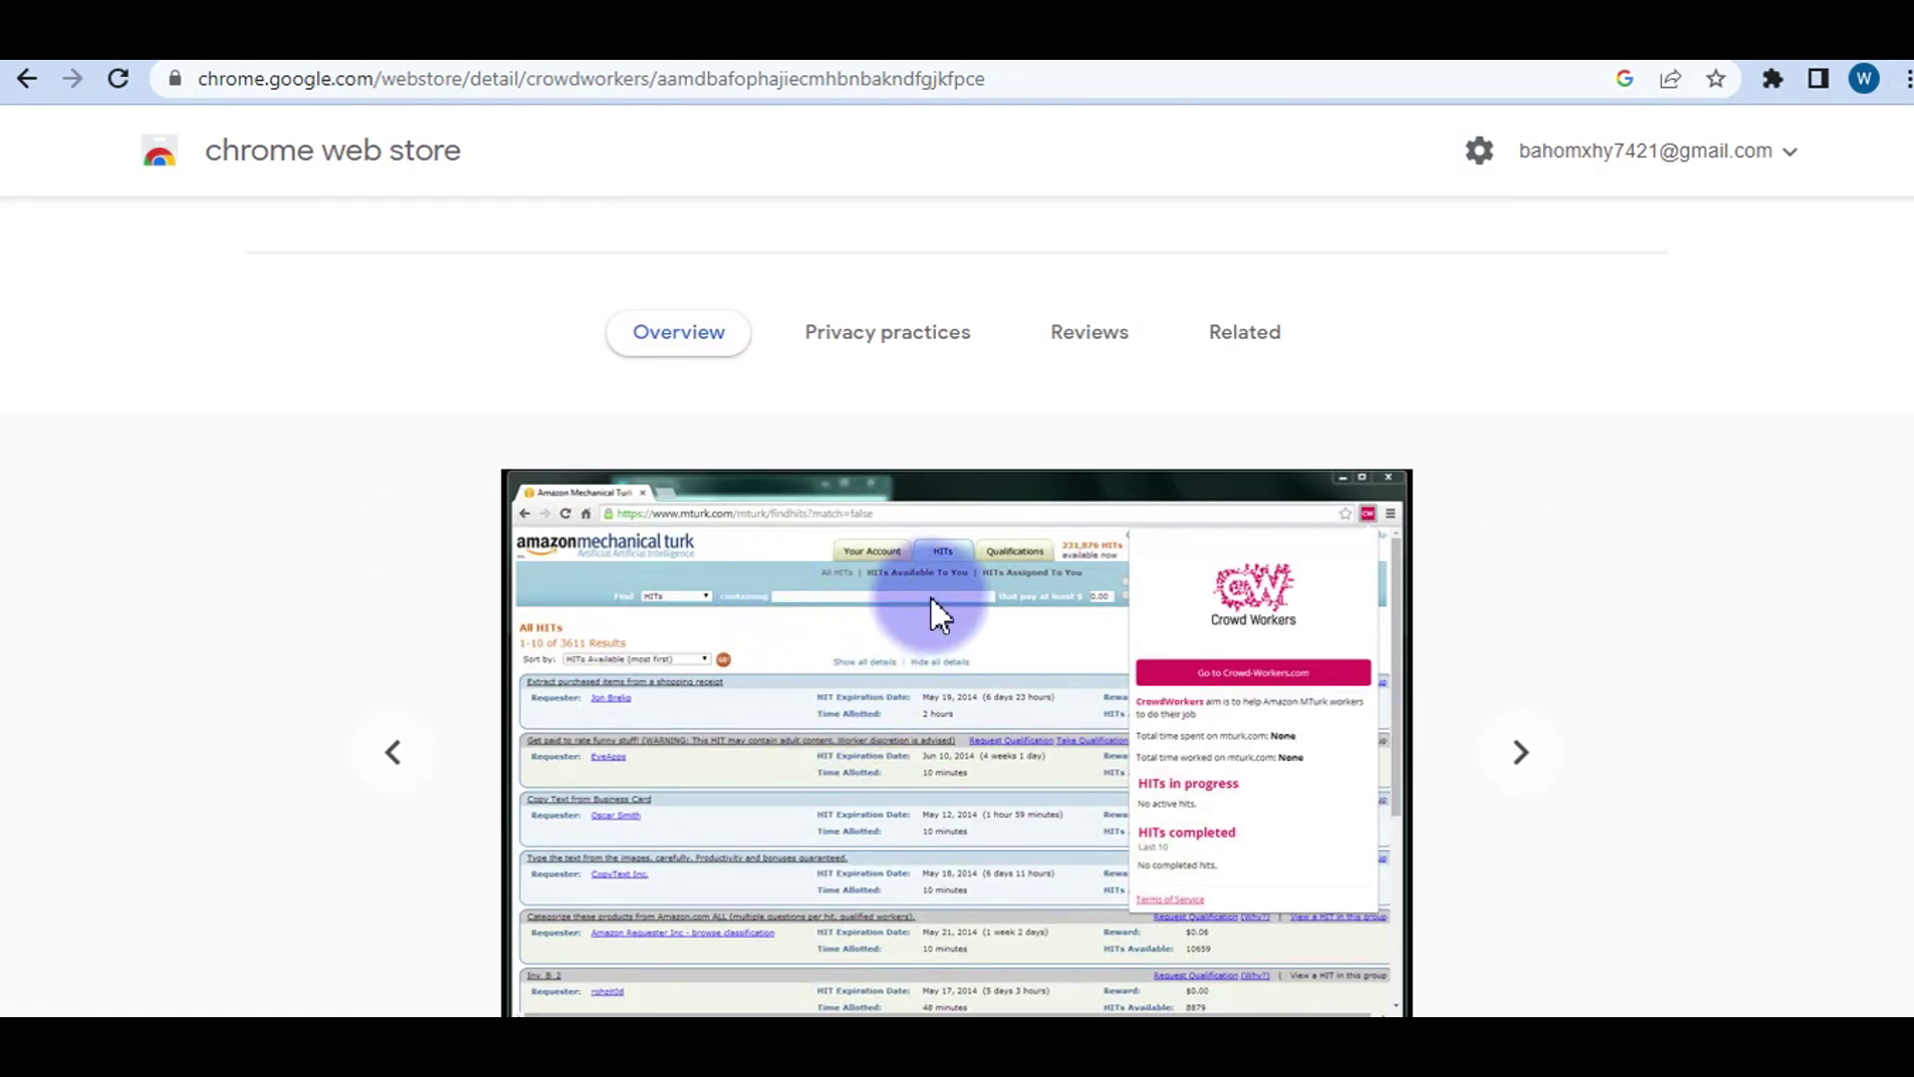
pyautogui.scroll(3, 935, 595)
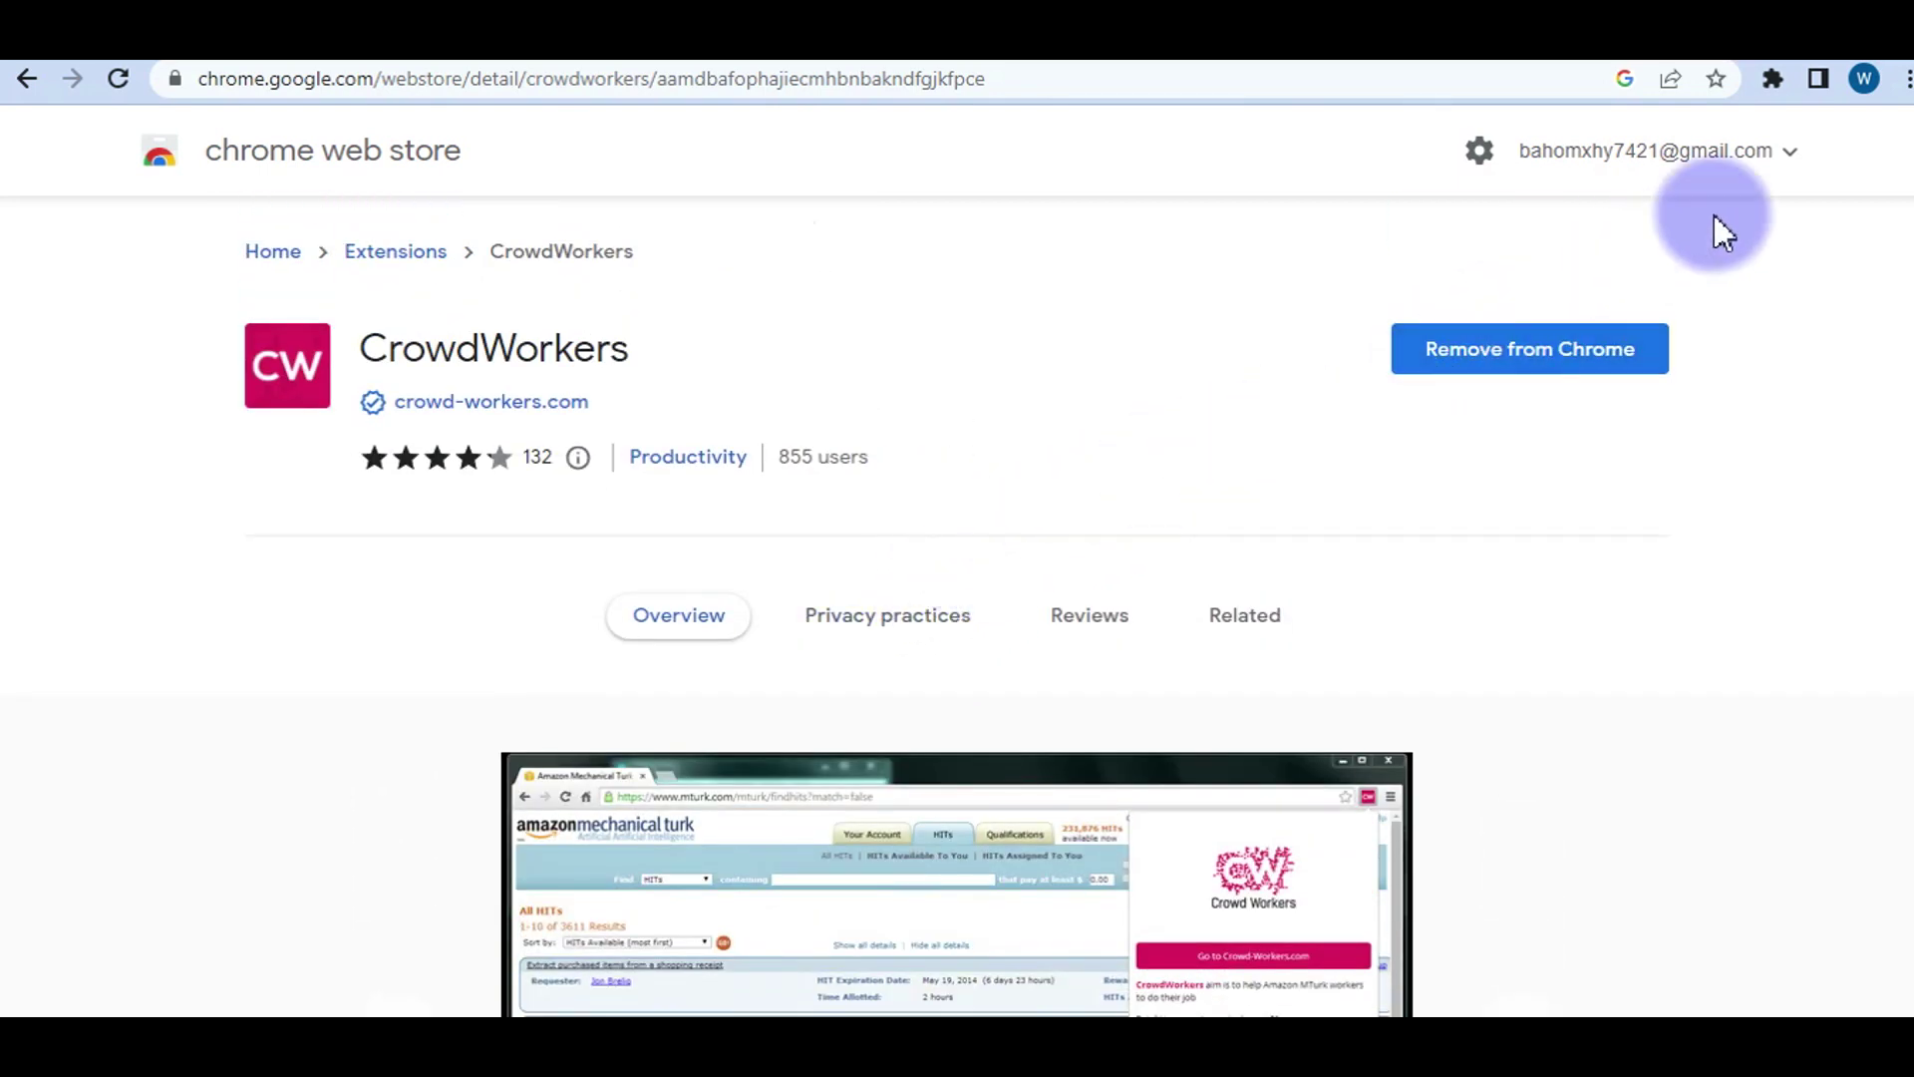
pyautogui.click(1772, 80)
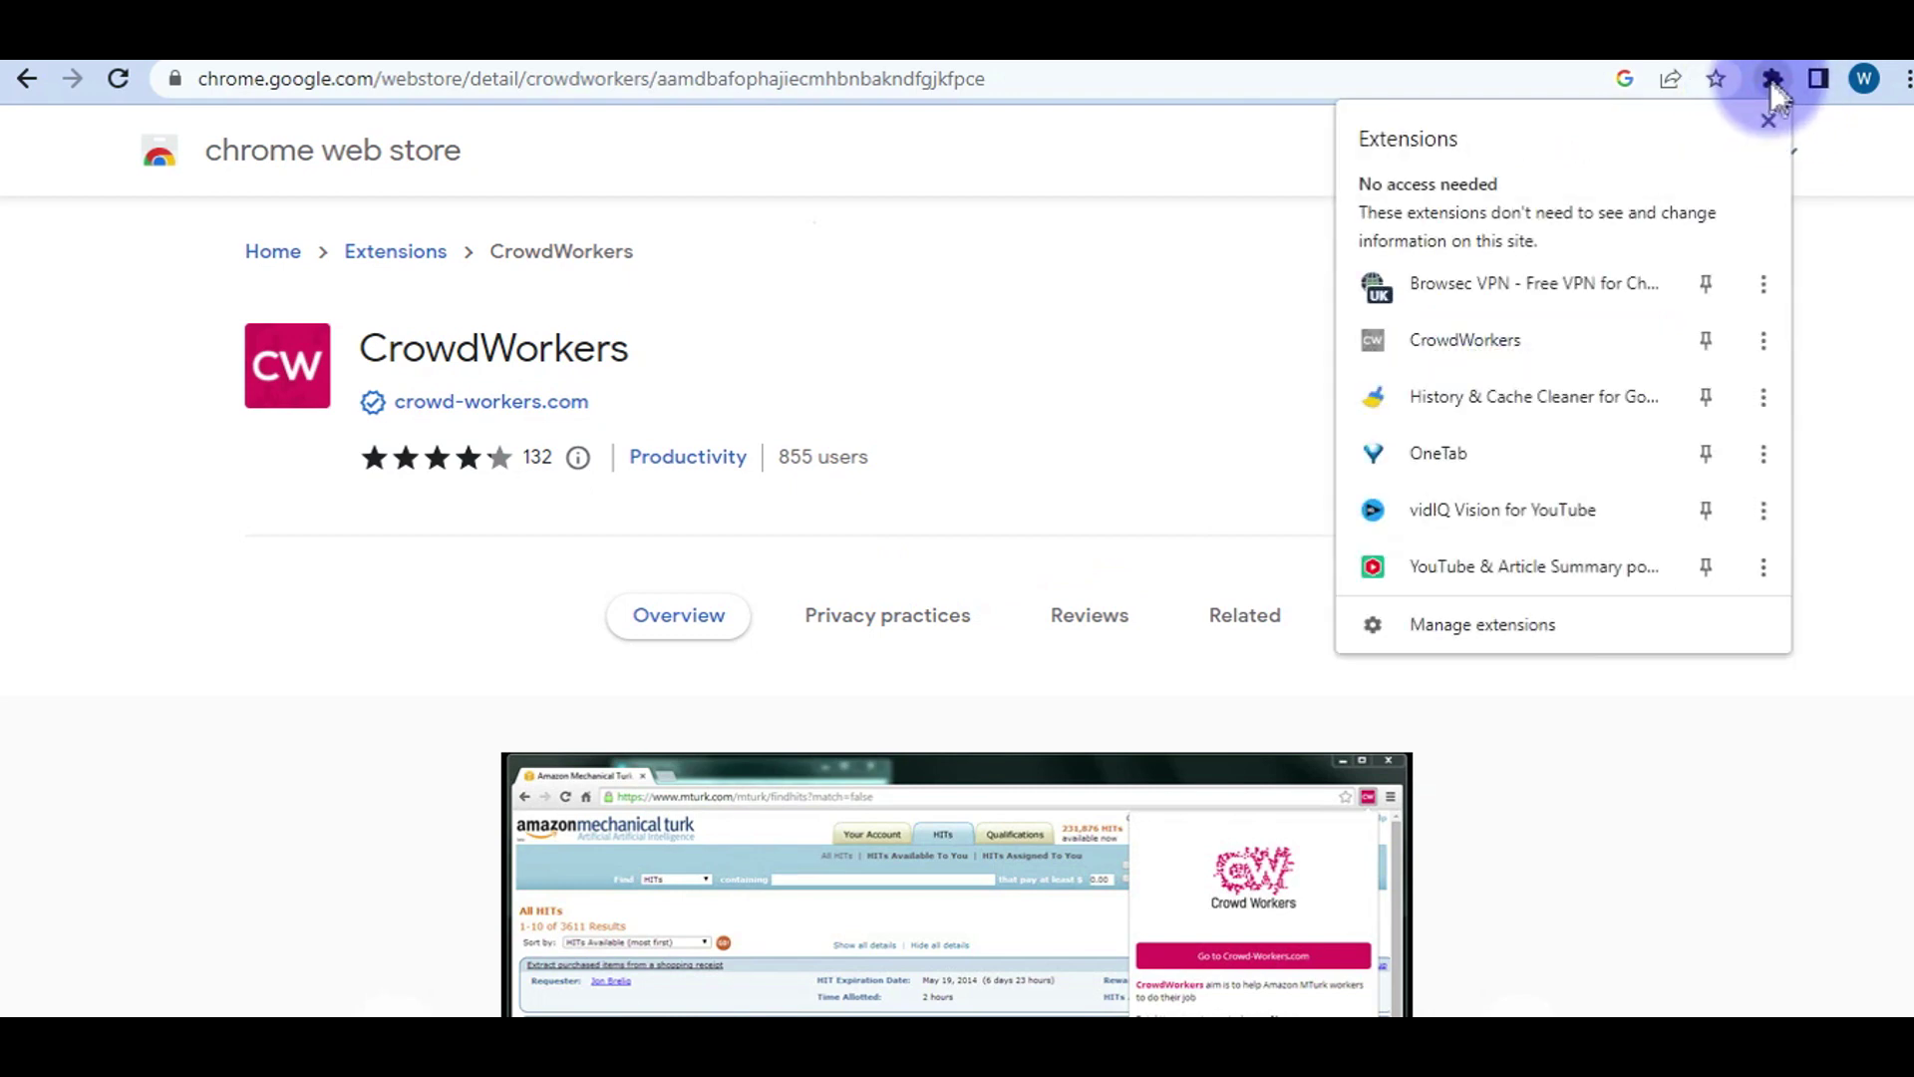
pyautogui.click(1439, 346)
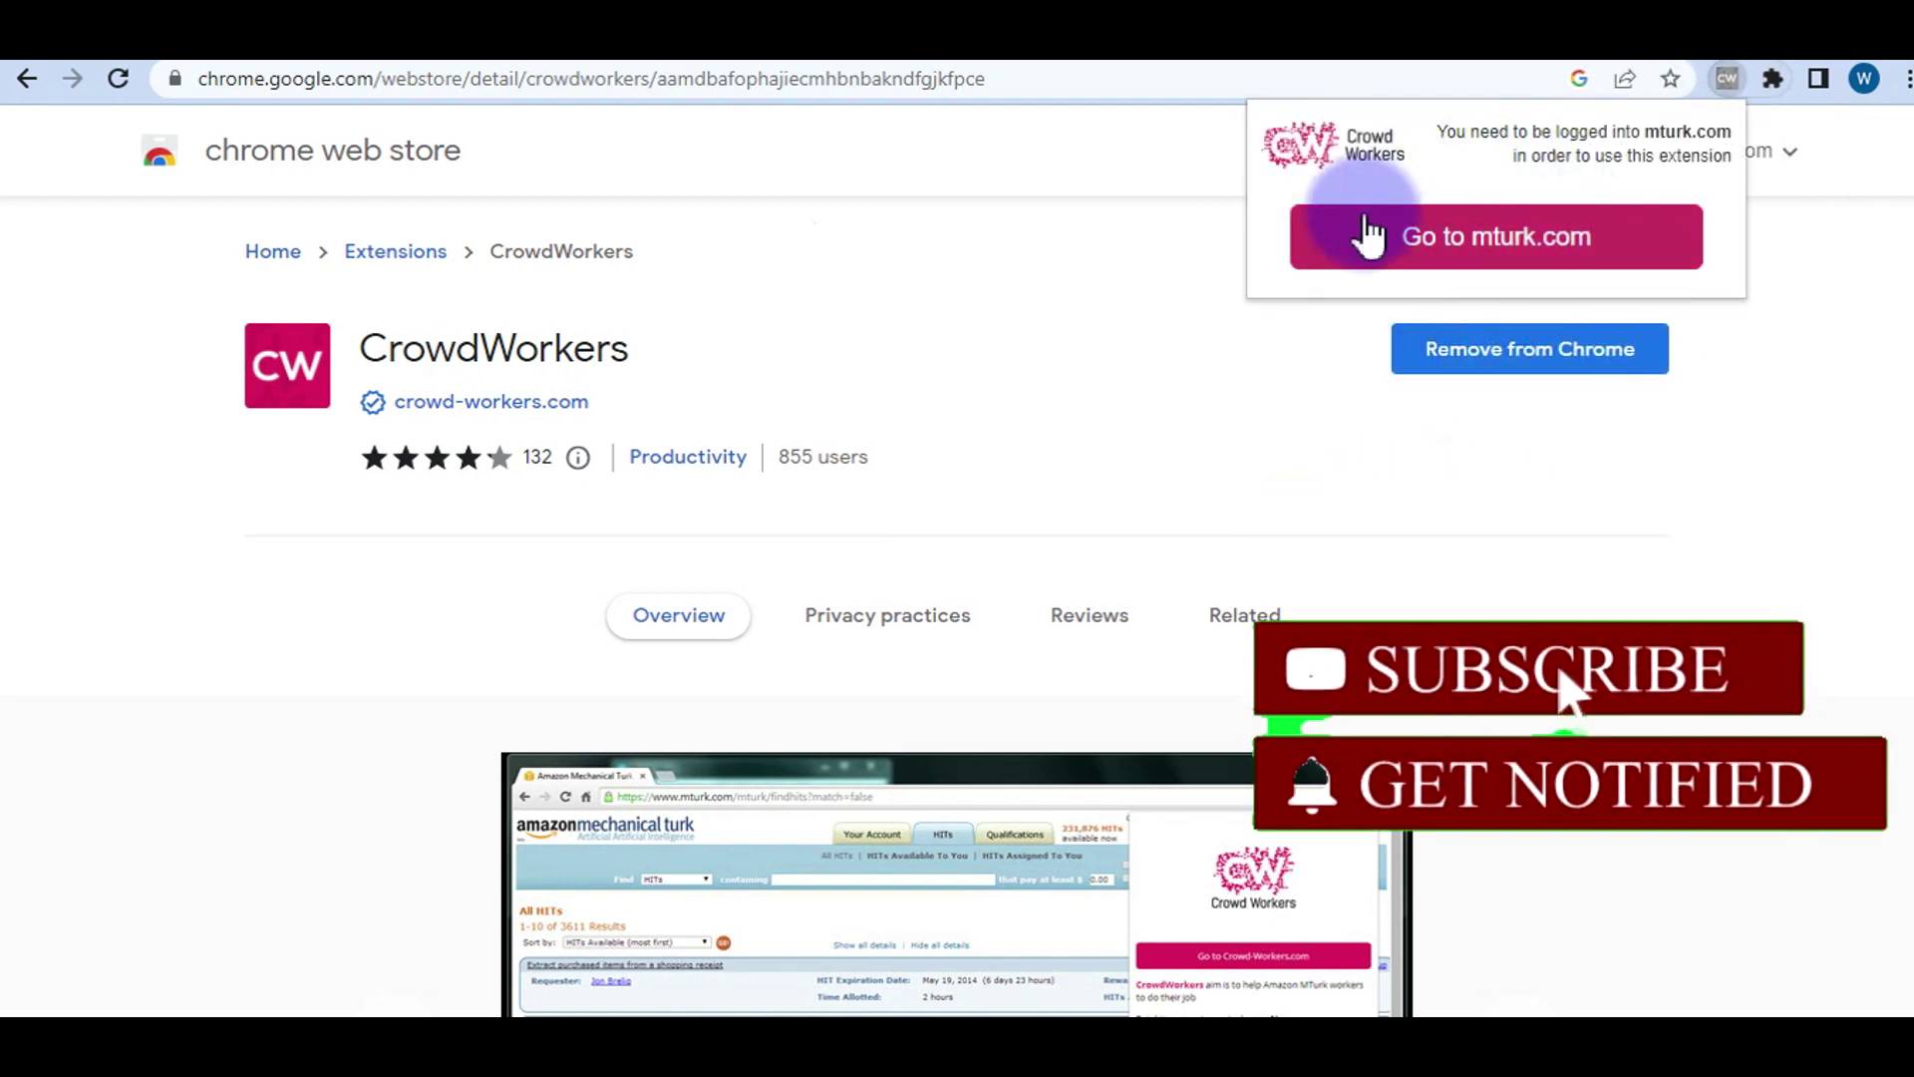
pyautogui.click(1435, 253)
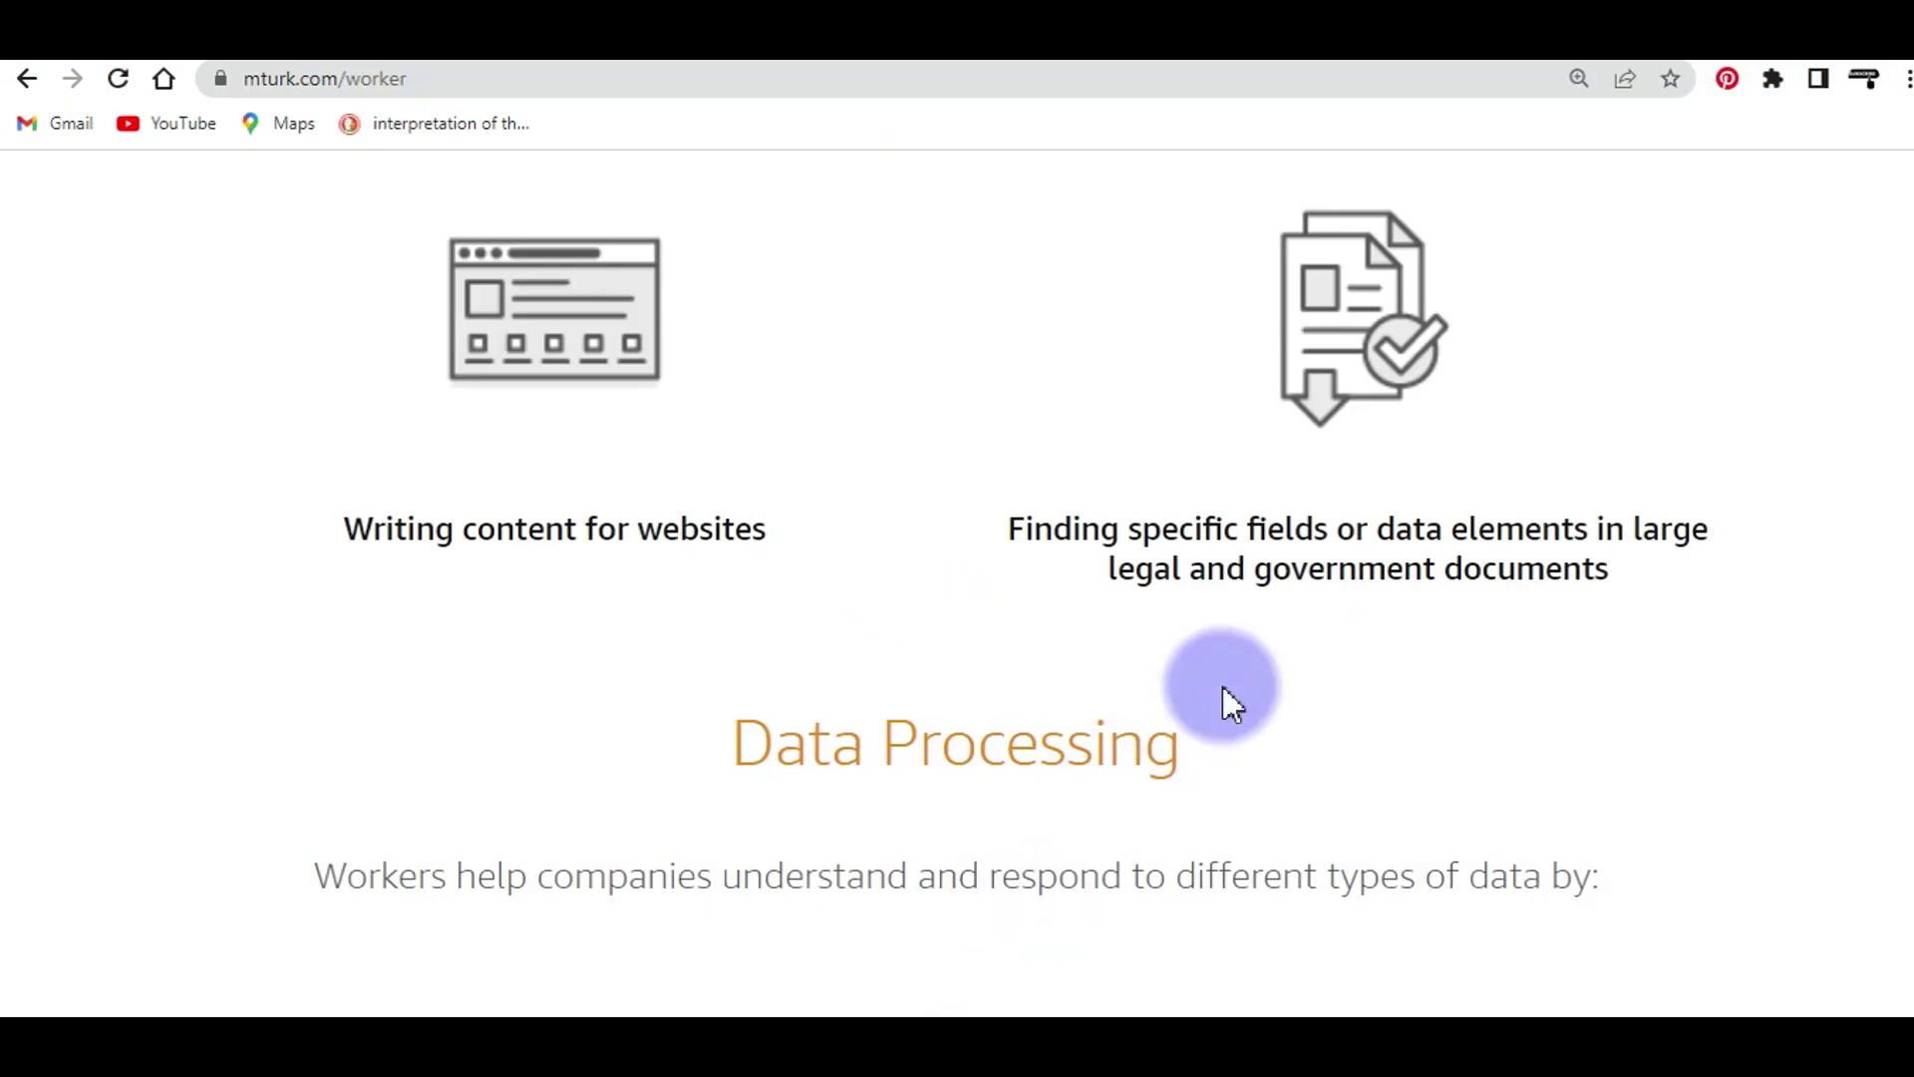
pyautogui.click(1452, 34)
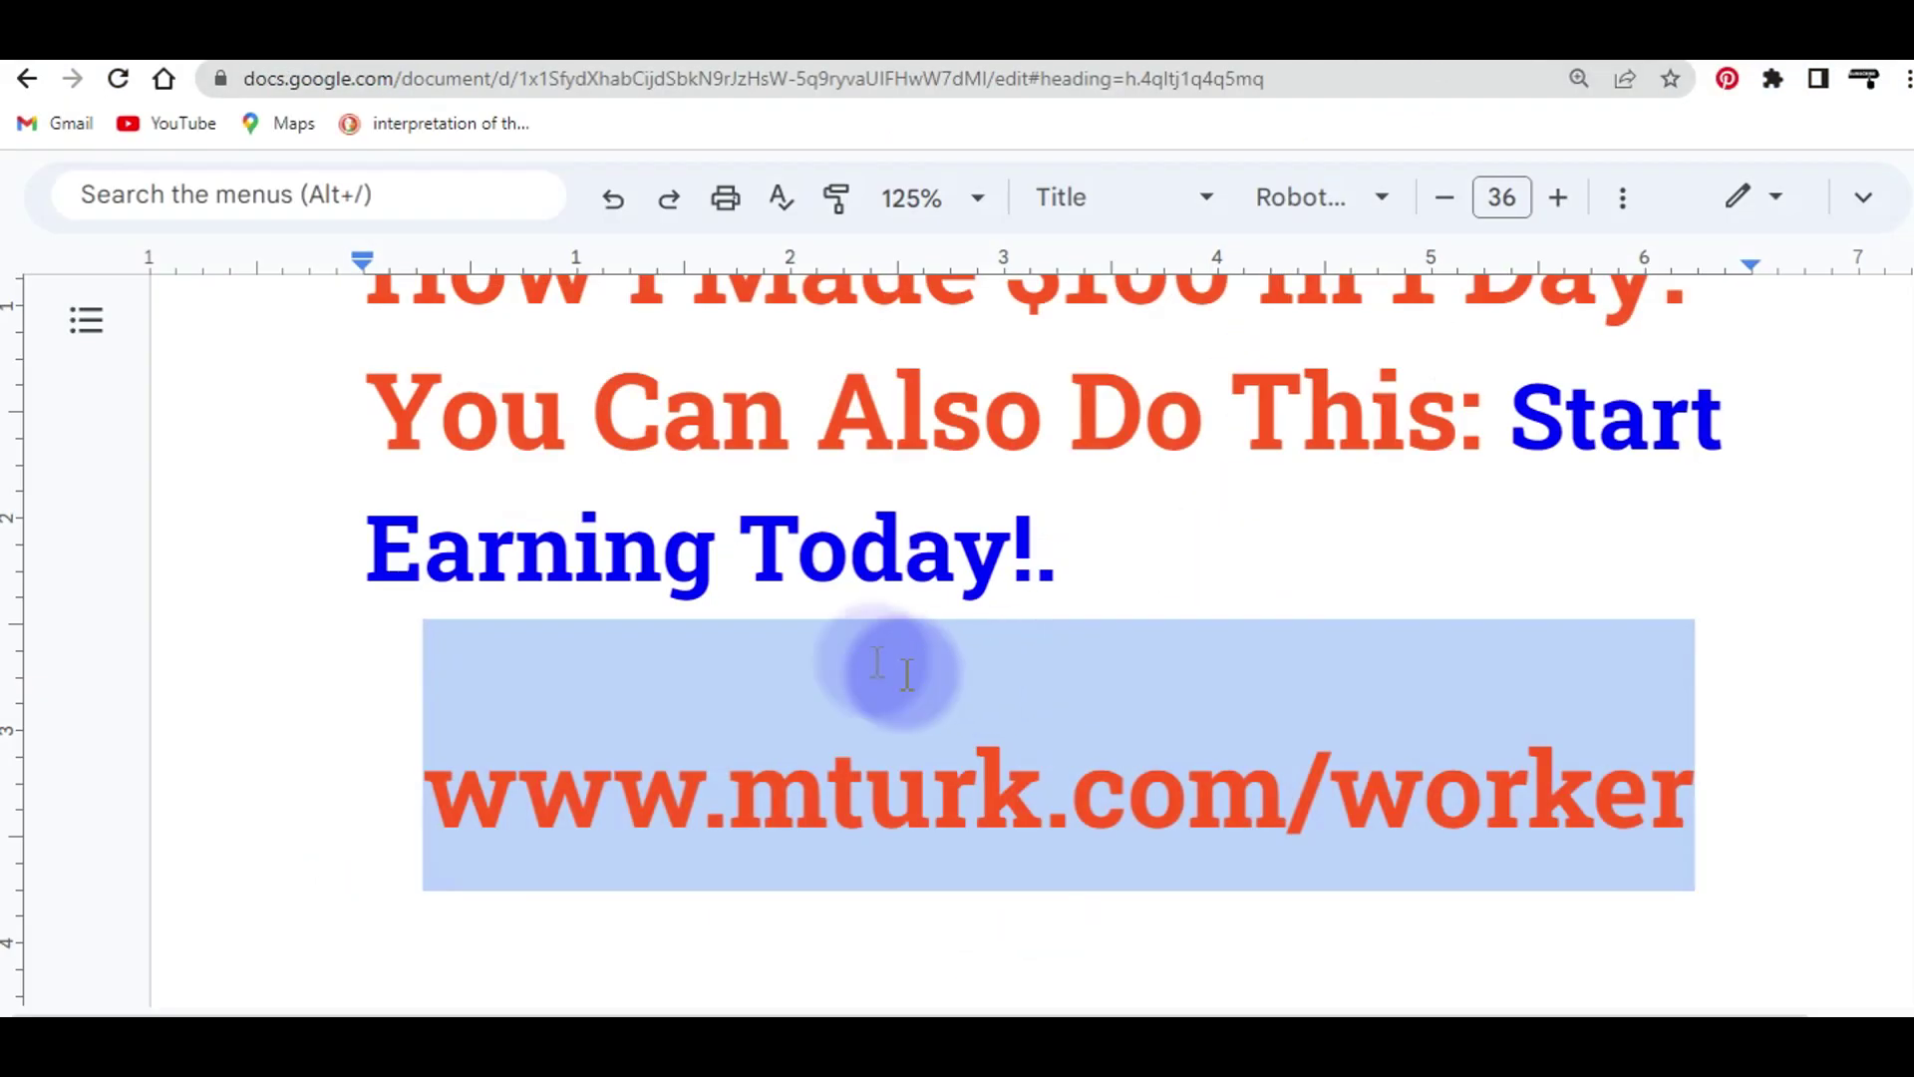
pyautogui.scroll(2, 917, 596)
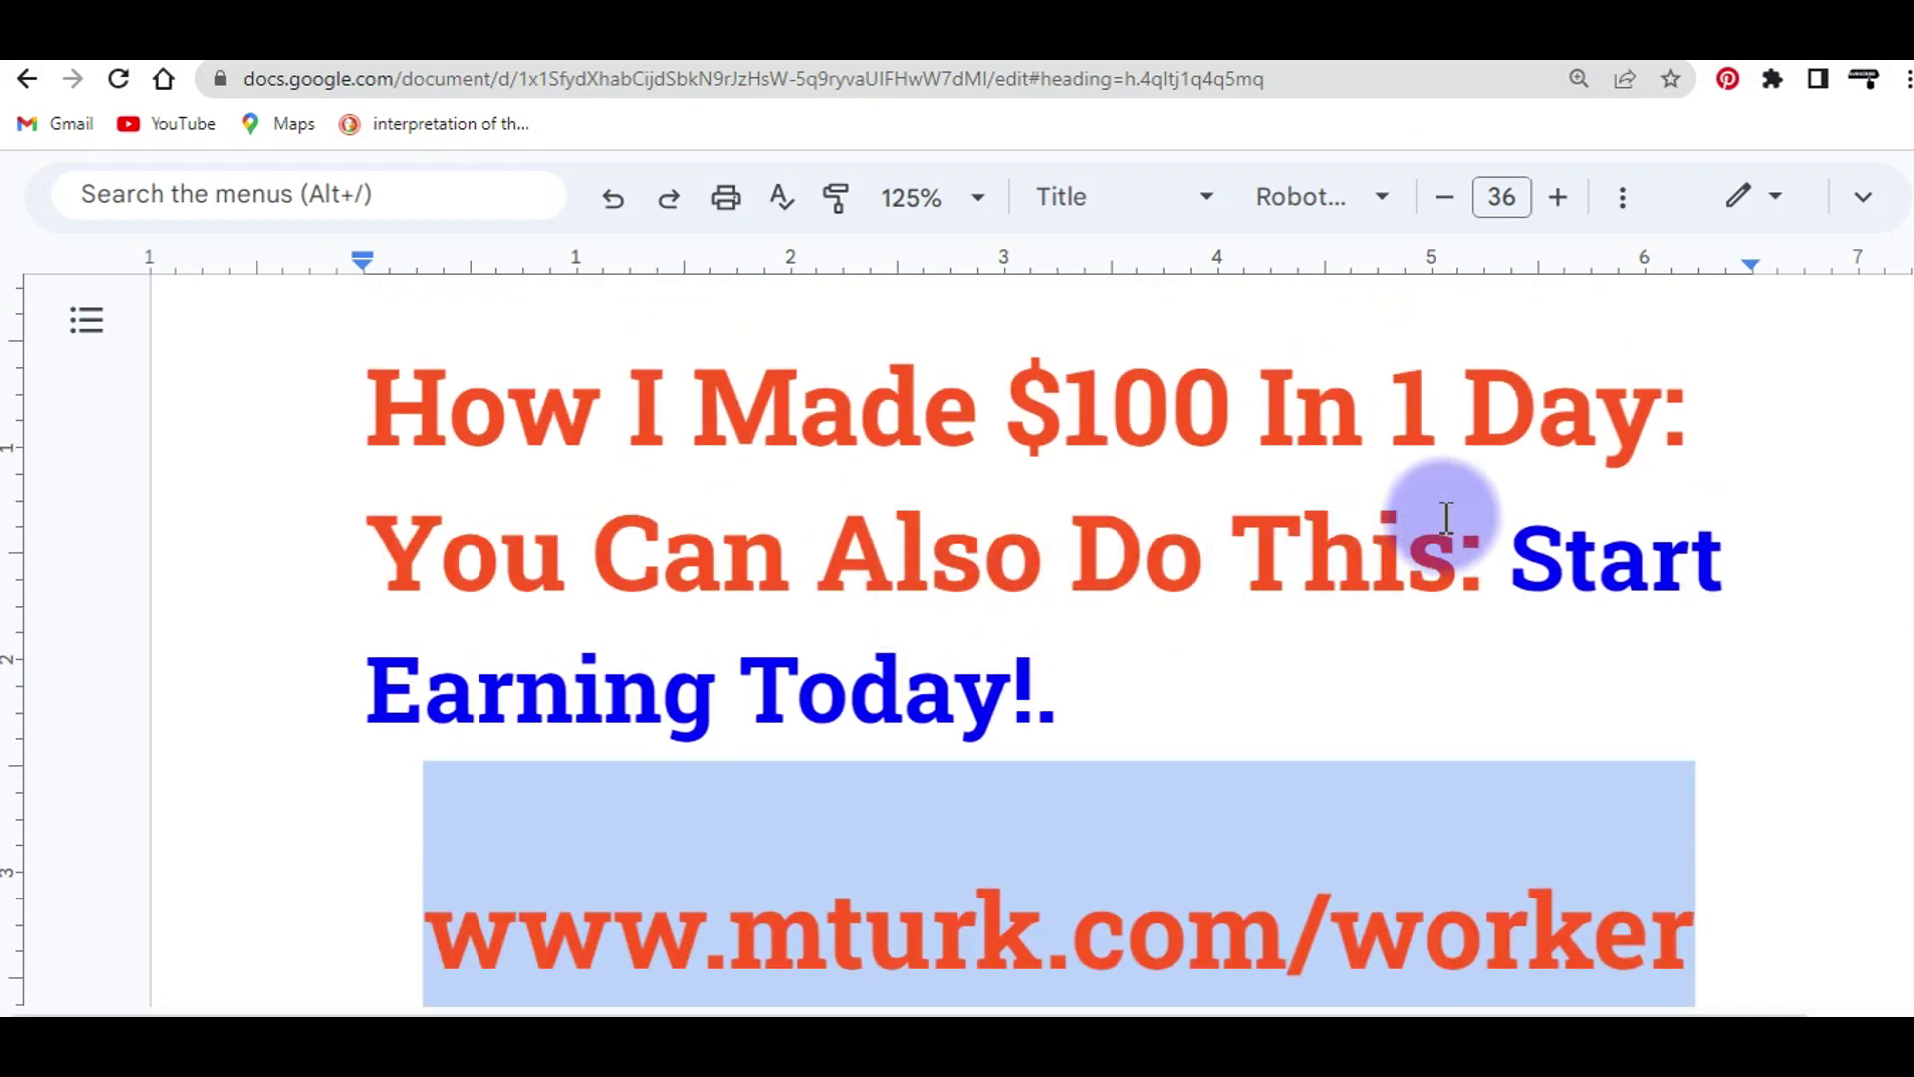